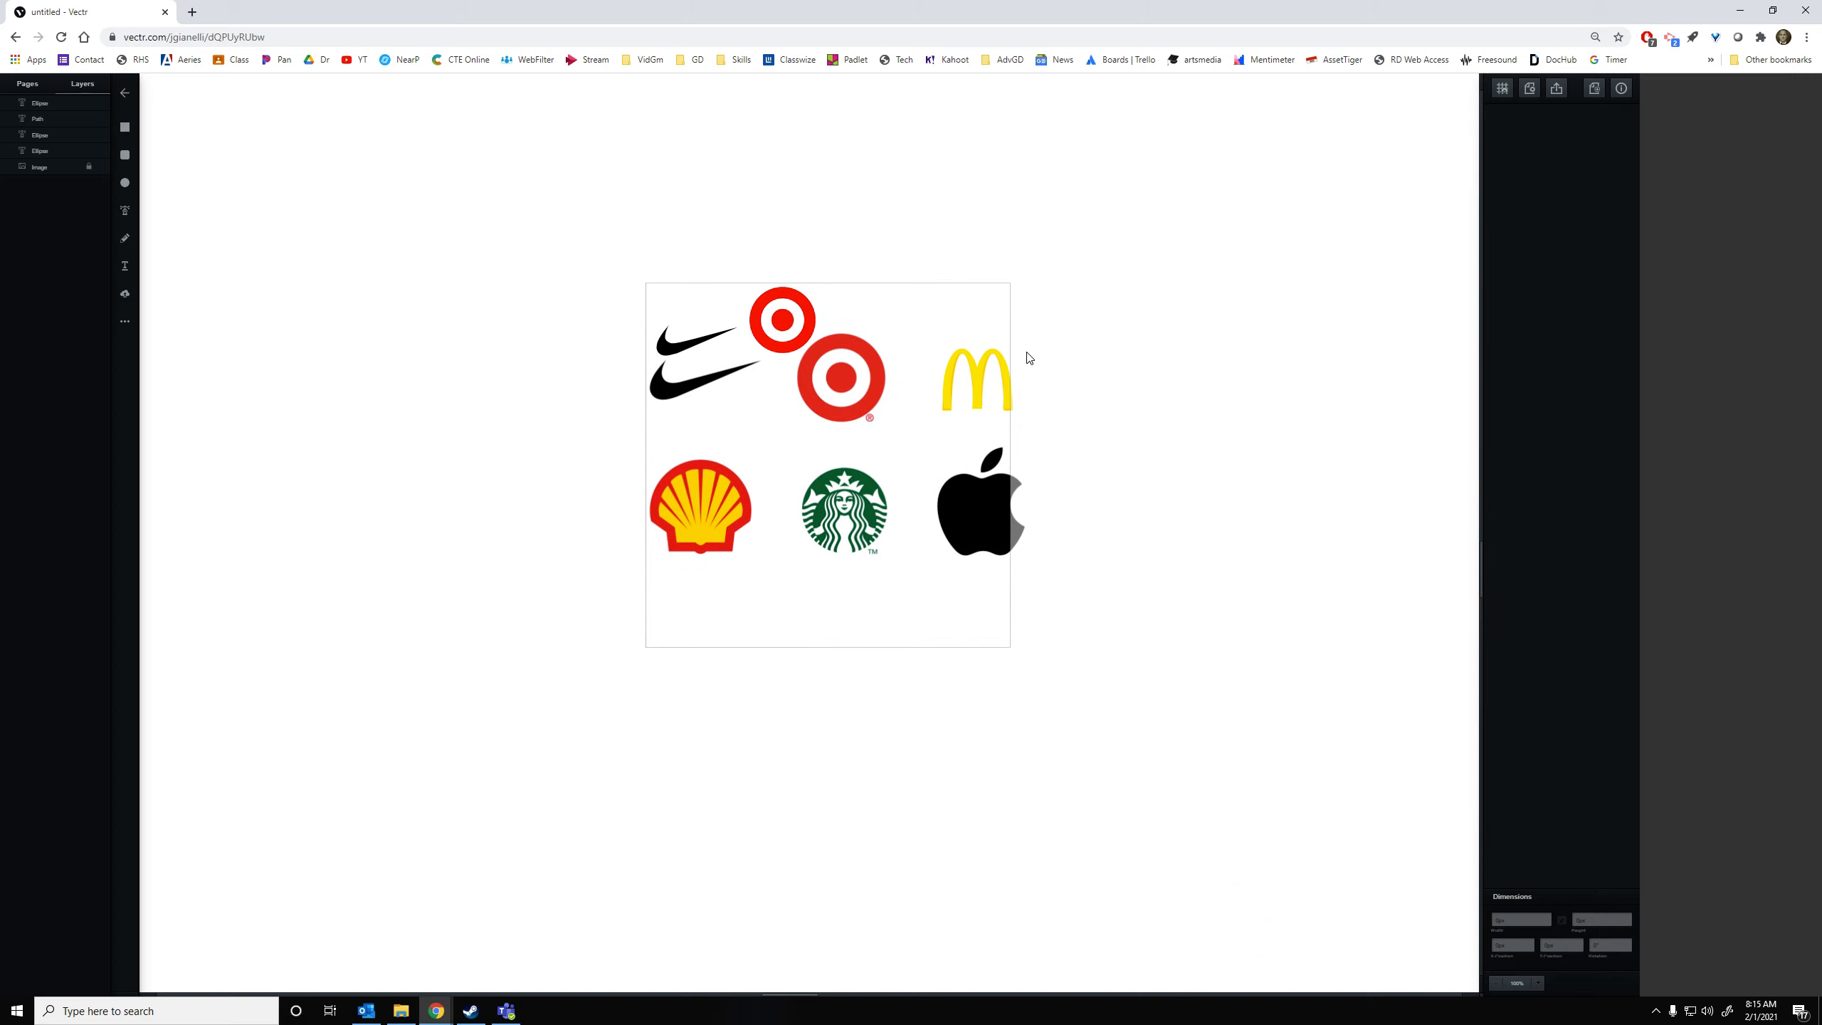
Draw a dark yellow ellipse about 177 px wide covering the round upper part of the Shell logo
{"action": "left_click_drag", "start_coordinate": [972, 359], "coordinate": [951, 308]}
{"action": "scroll", "coordinate": [746, 508], "scroll_direction": "up", "scroll_amount": 4}
{"action": "left_click", "coordinate": [124, 182]}
{"action": "left_click_drag", "start_coordinate": [457, 358], "coordinate": [759, 657]}
{"action": "left_click", "coordinate": [1498, 135]}
{"action": "mouse_move", "coordinate": [622, 614]}
{"action": "left_mouse_down"}
{"action": "mouse_move", "coordinate": [628, 520]}
{"action": "mouse_move", "coordinate": [632, 611]}
{"action": "left_mouse_up"}
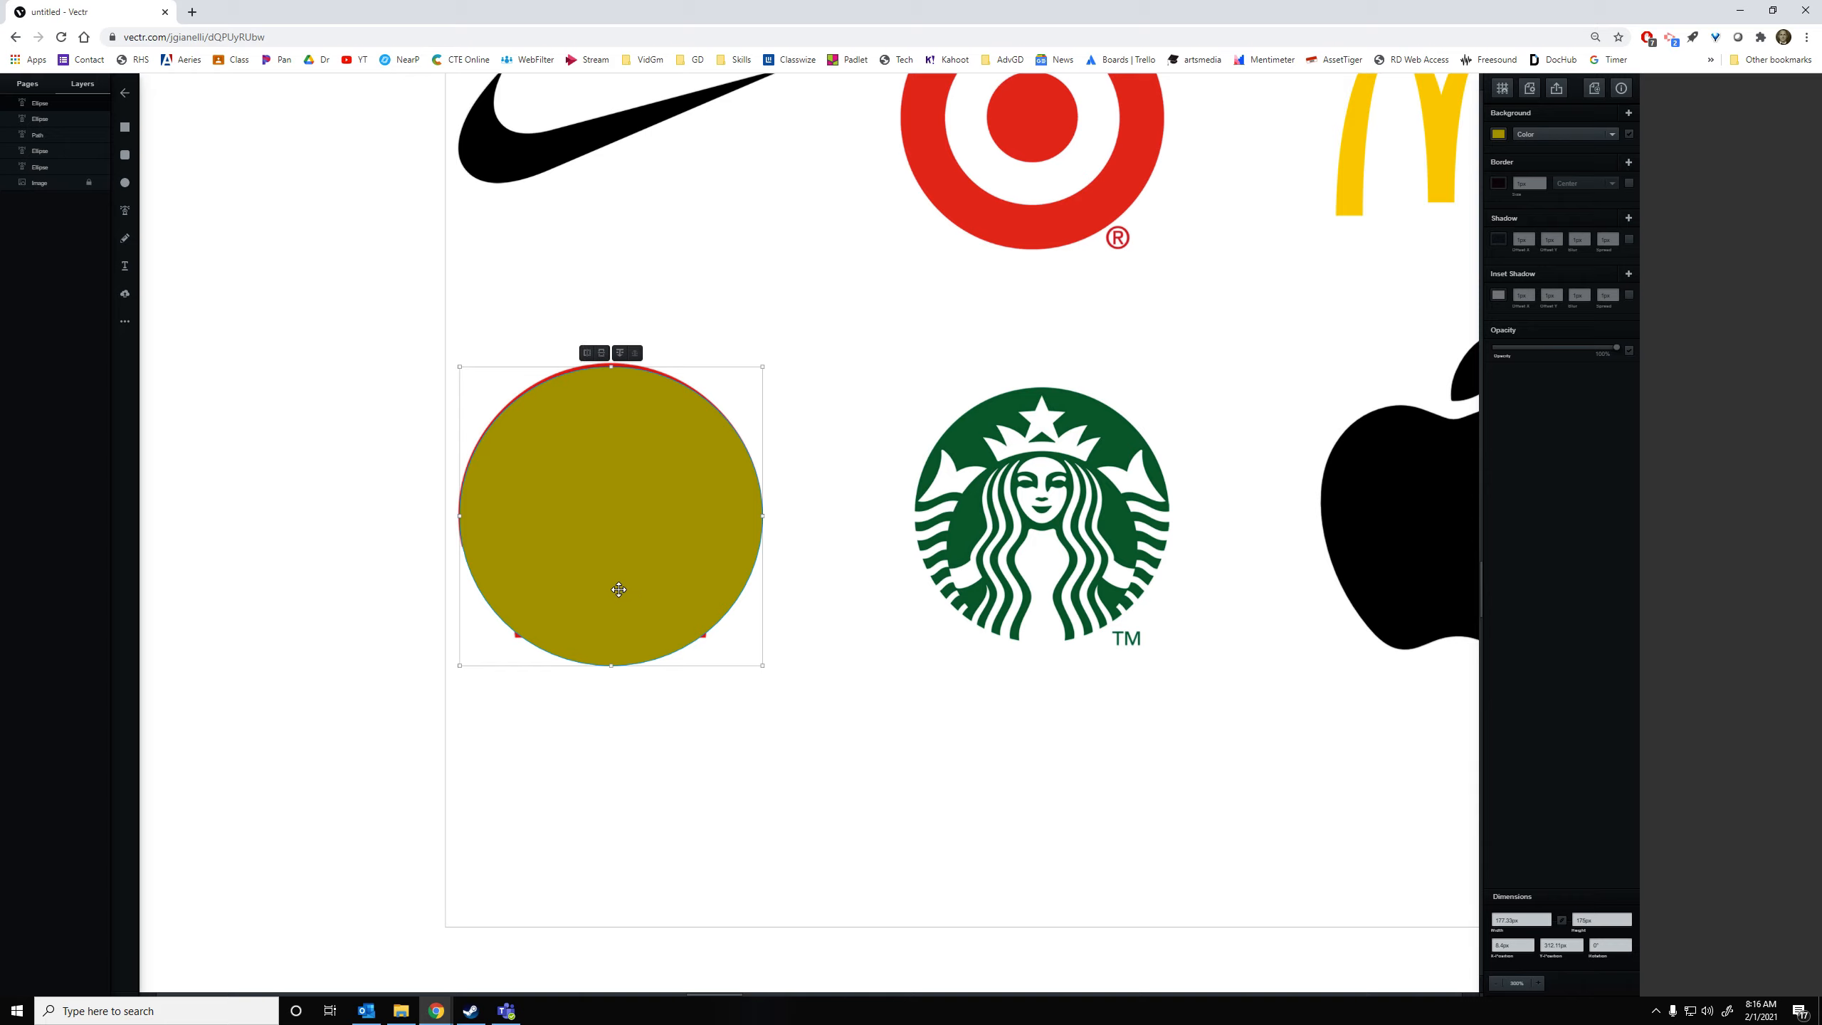
Pull the ellipse's bottom node upward to form a dome and align the shape over the top of the Shell logo
{"action": "left_click_drag", "start_coordinate": [616, 587], "coordinate": [827, 779]}
{"action": "double_click", "coordinate": [881, 792]}
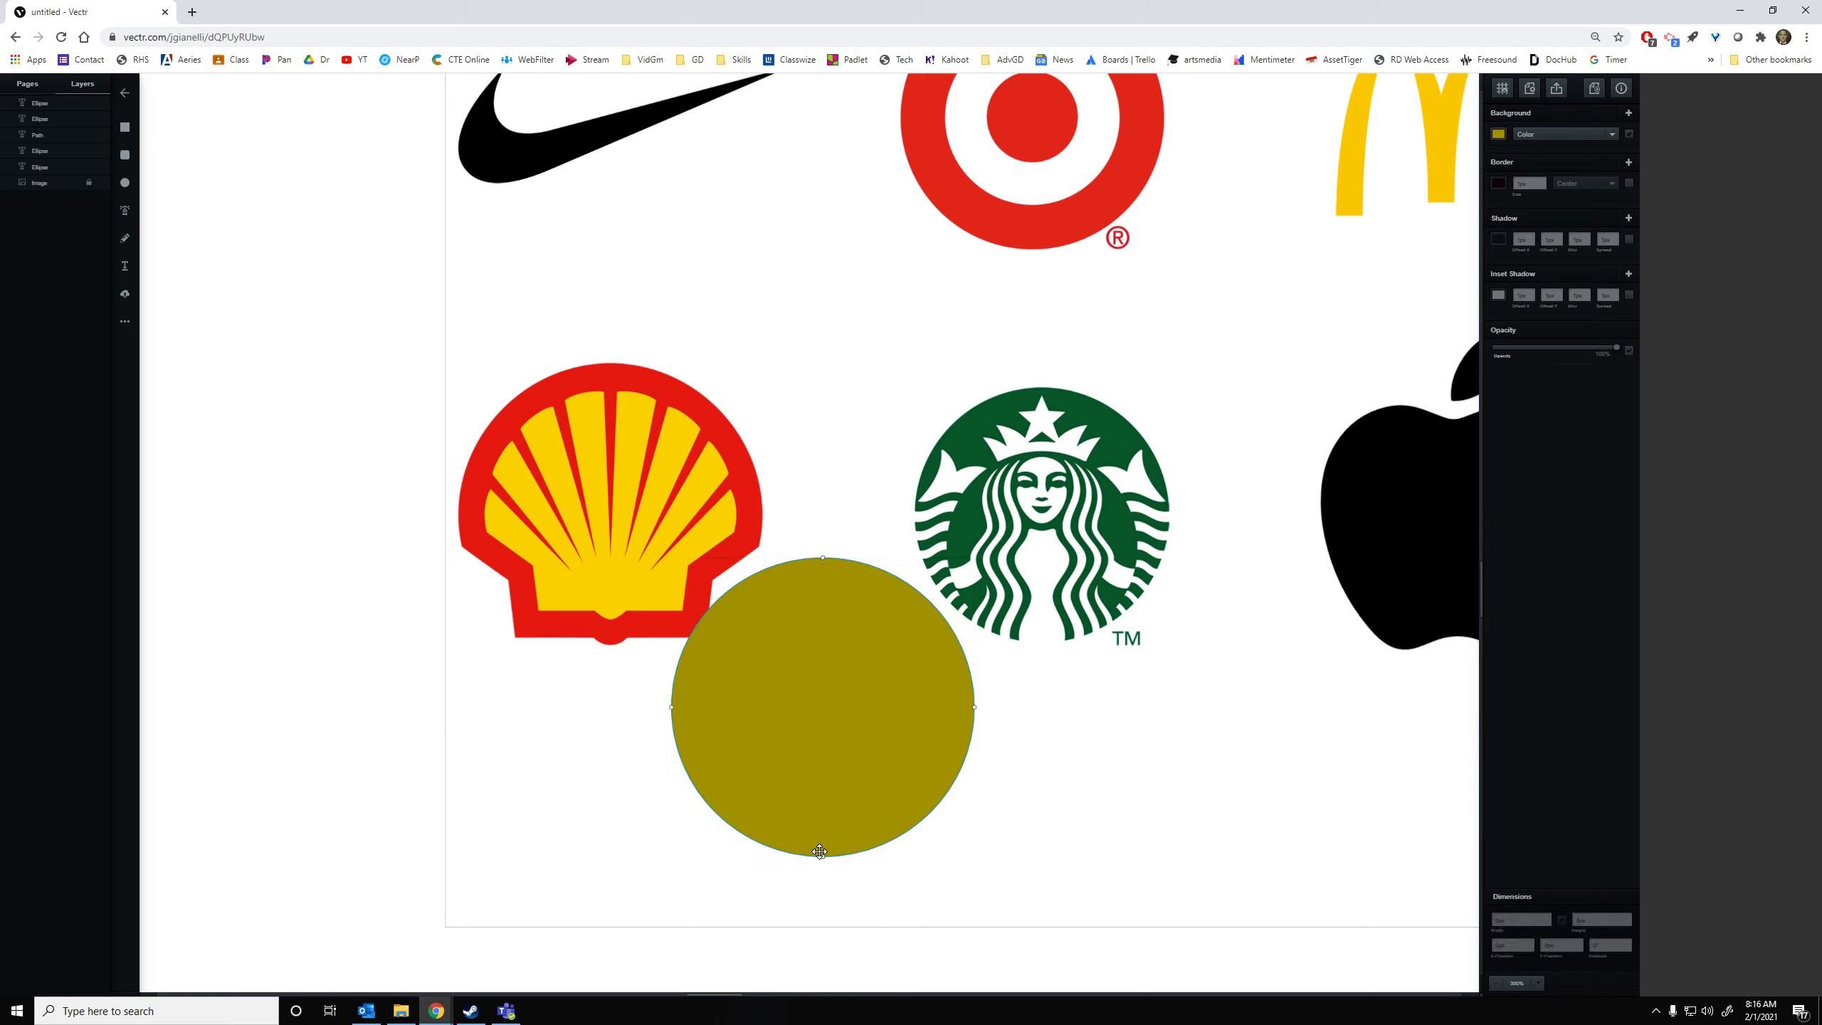
{"action": "left_click_drag", "start_coordinate": [824, 857], "coordinate": [657, 469]}
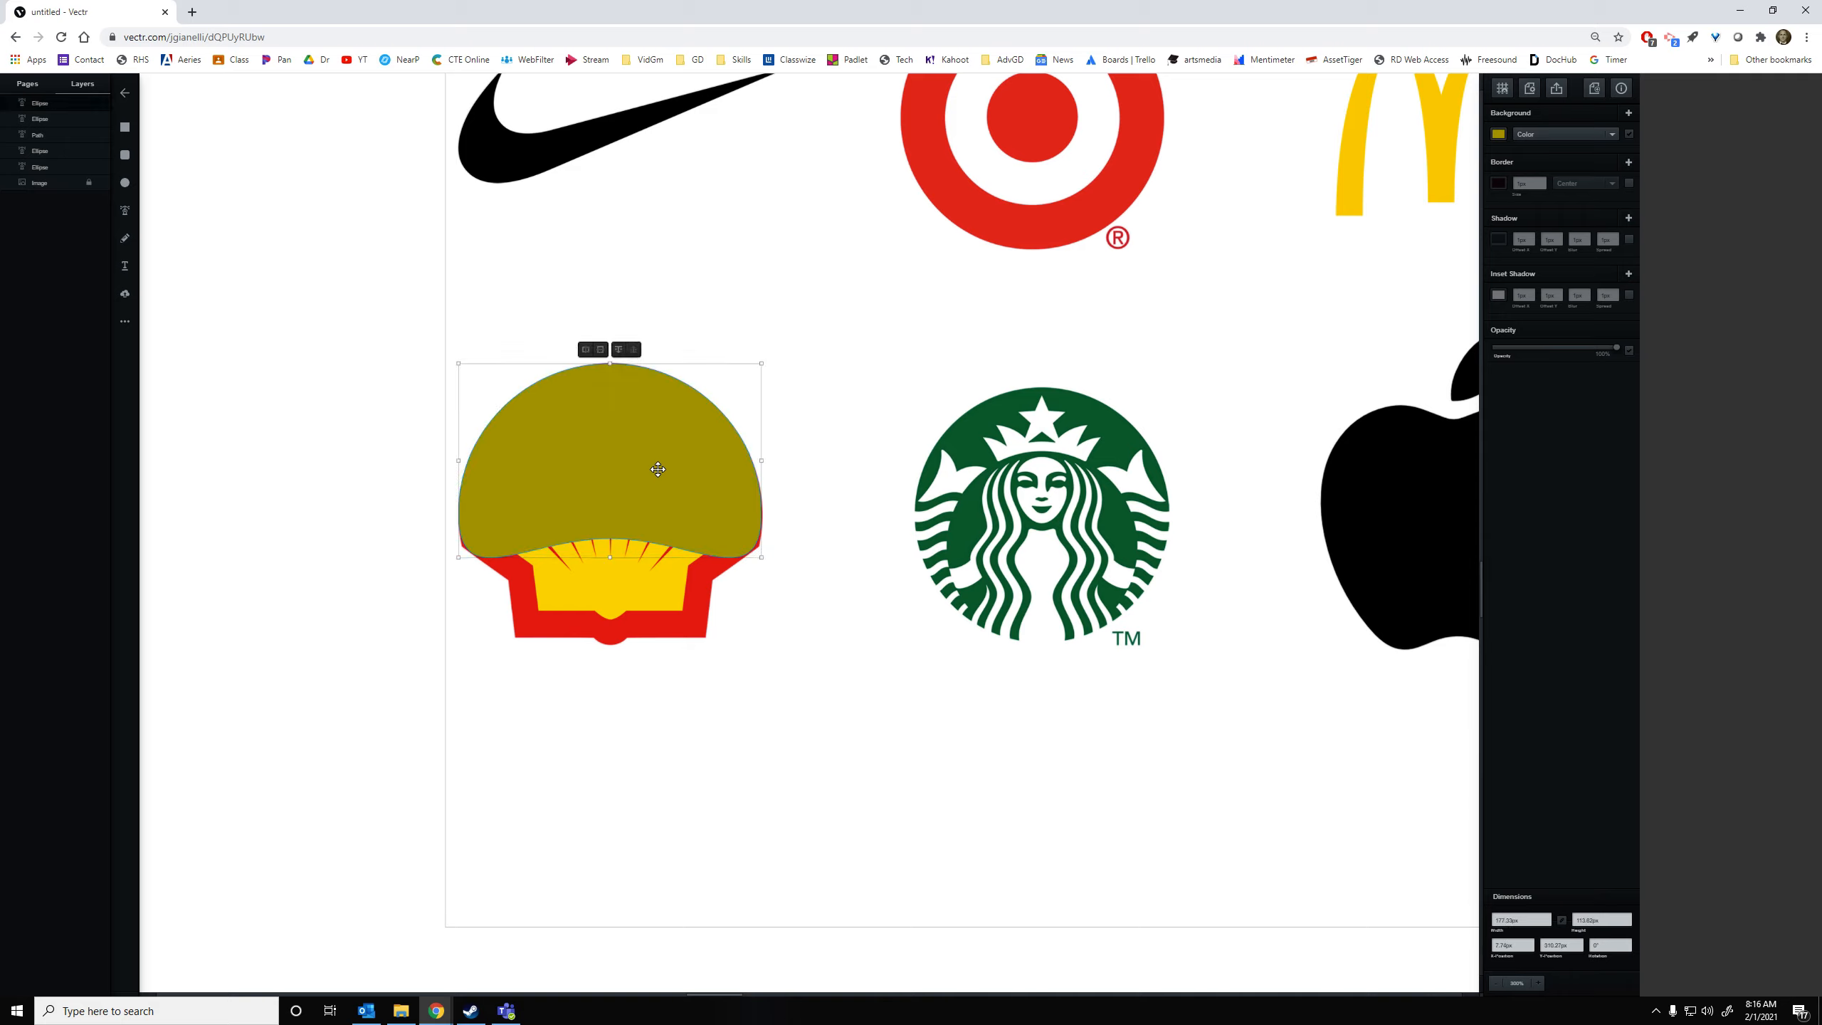
Add sharp corner nodes at the dome's lower right and lower left, matching the side corners of the Shell logo
{"action": "left_click", "coordinate": [754, 551]}
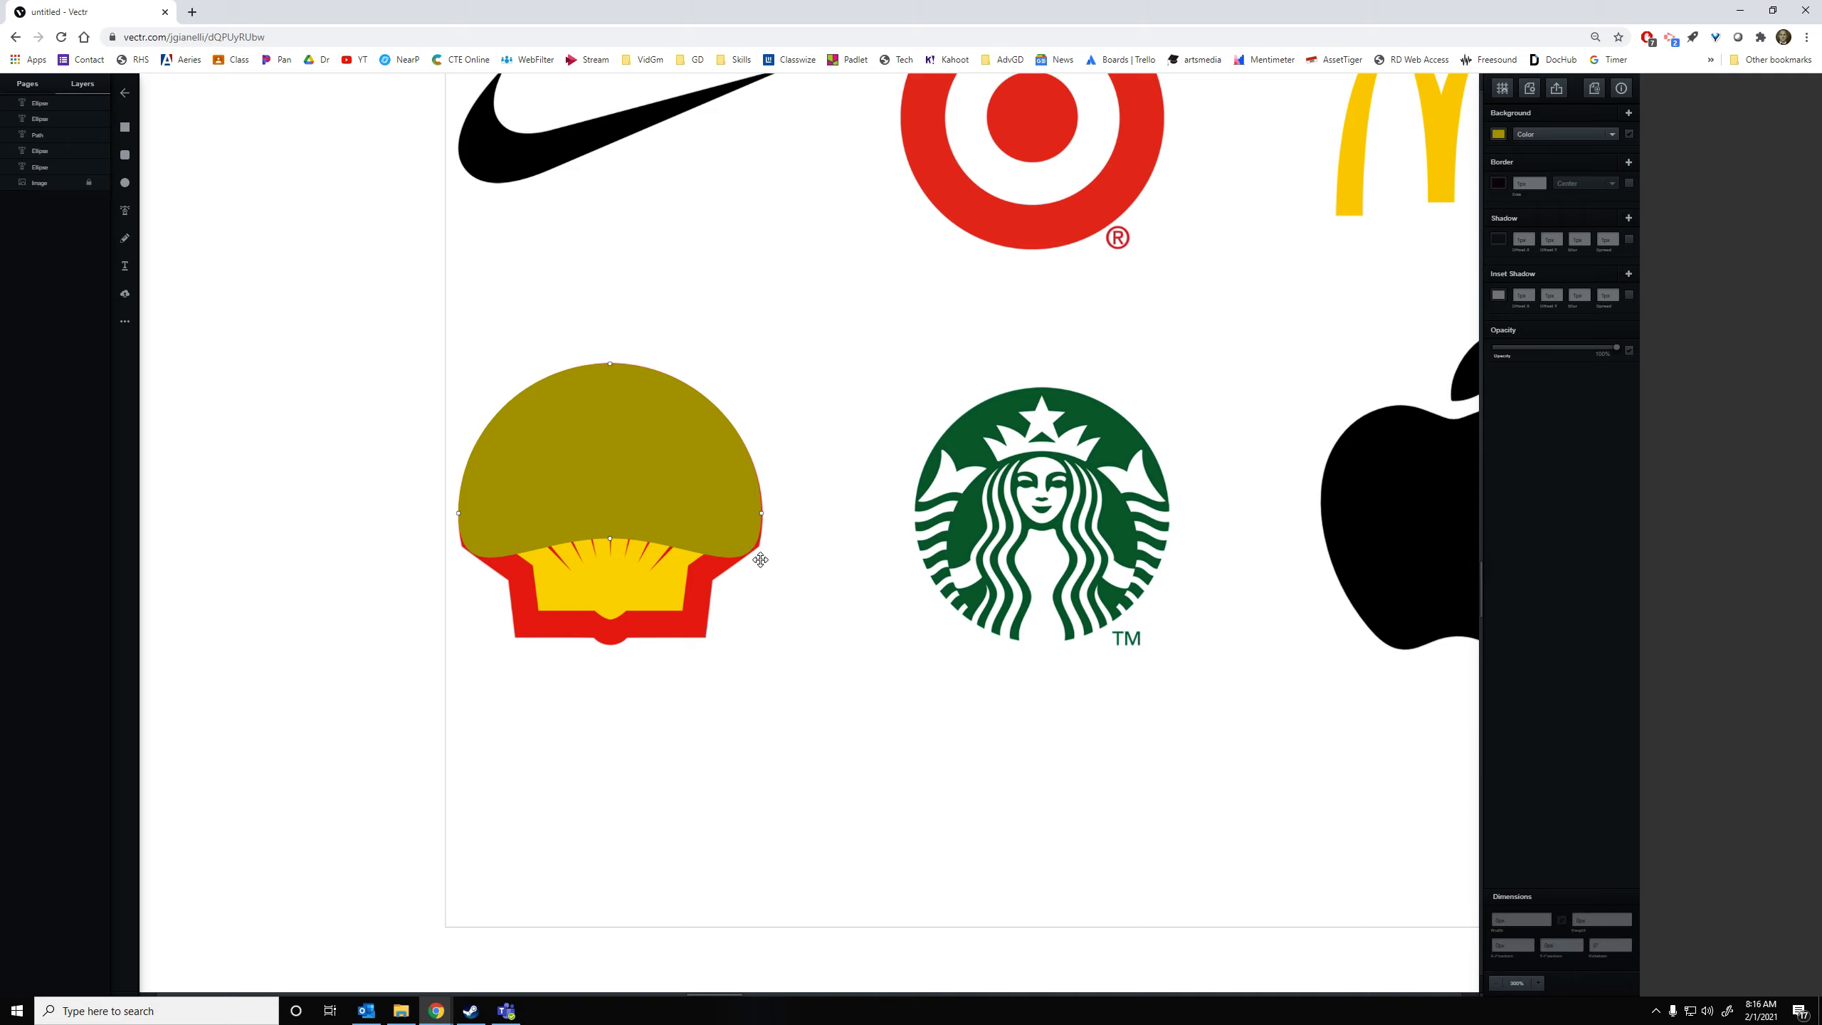
{"action": "left_click", "coordinate": [761, 558]}
{"action": "left_click_drag", "start_coordinate": [757, 548], "coordinate": [760, 548]}
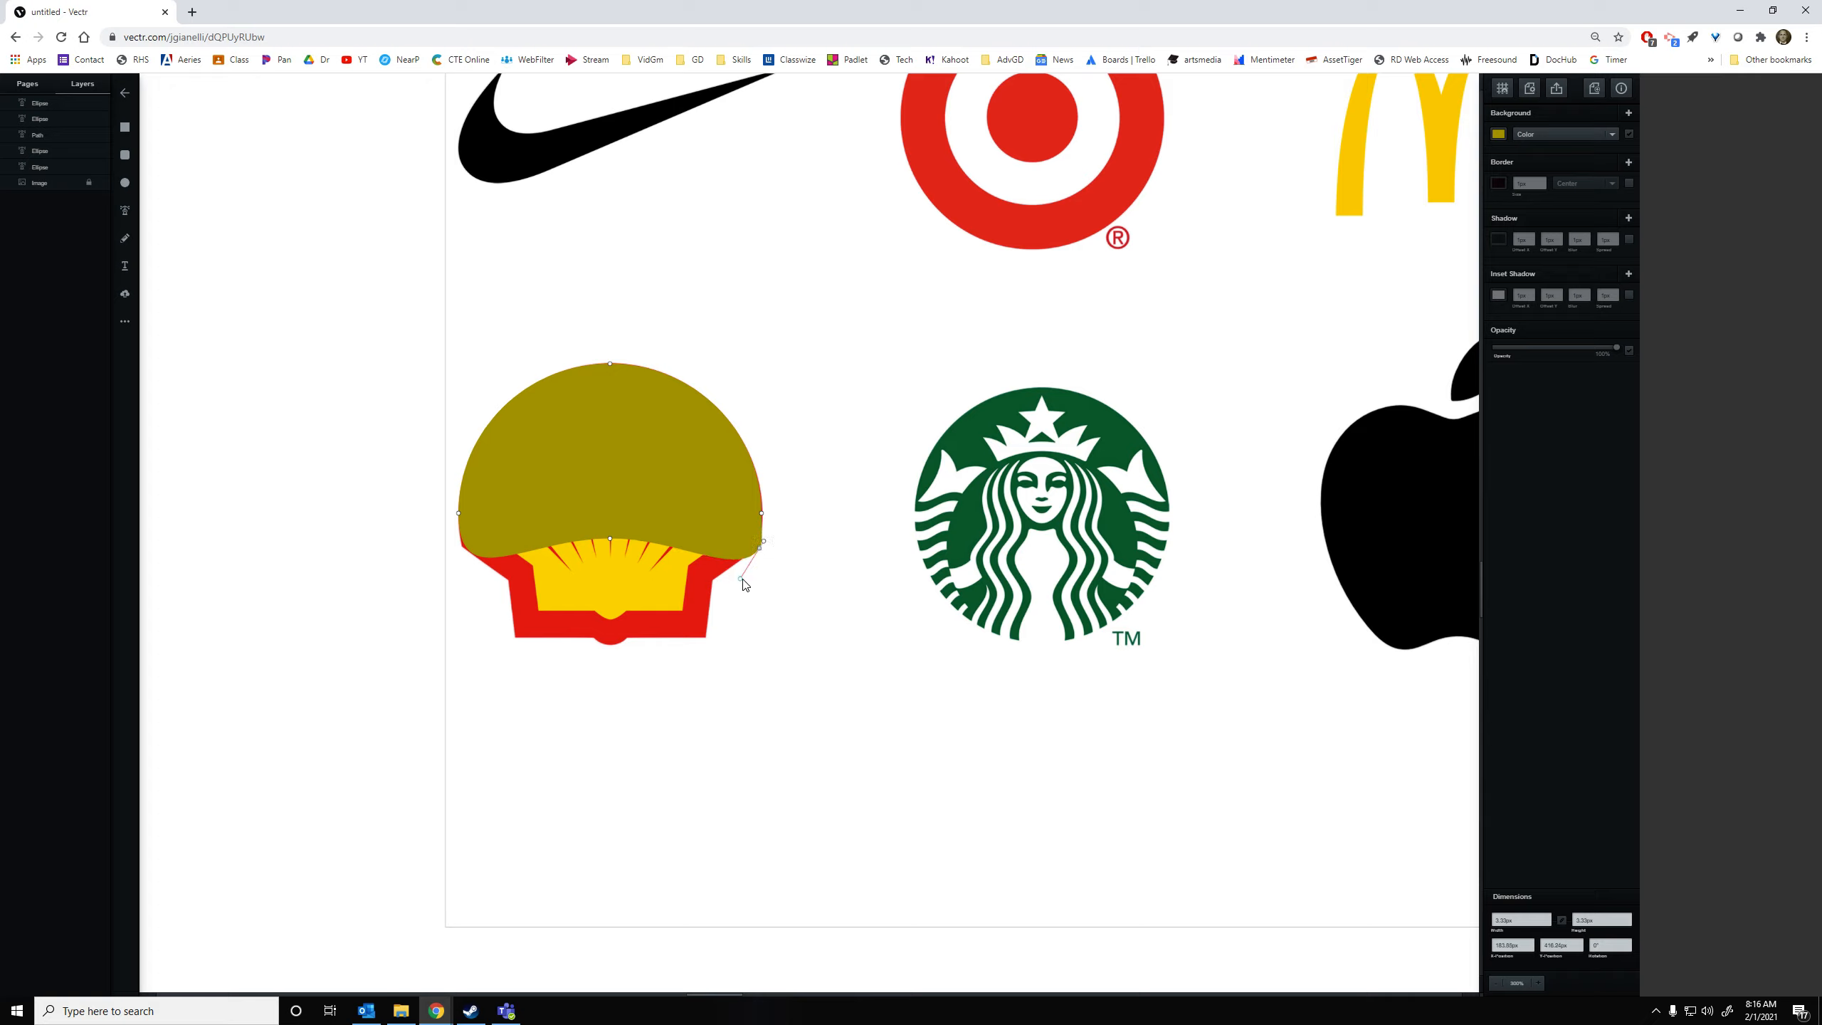
{"action": "mouse_move", "coordinate": [741, 578]}
{"action": "left_mouse_down"}
{"action": "mouse_move", "coordinate": [743, 535]}
{"action": "mouse_move", "coordinate": [738, 550]}
{"action": "left_mouse_up"}
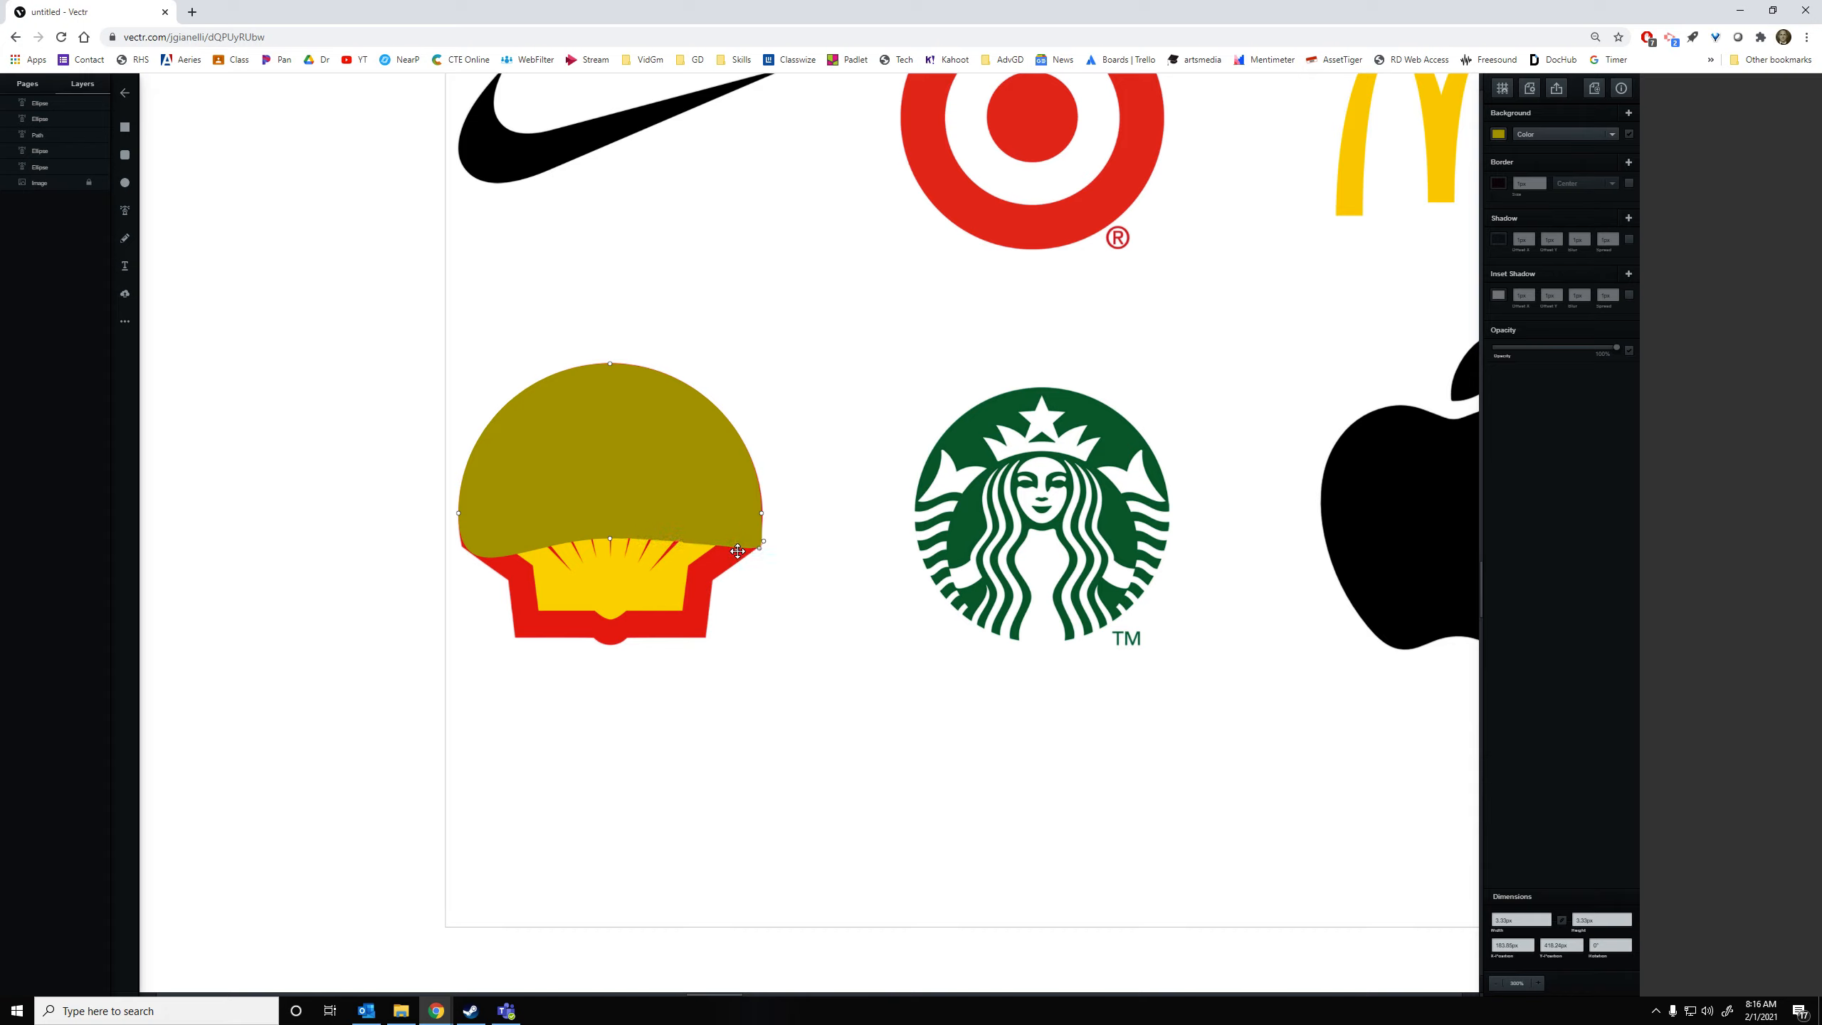
{"action": "left_click", "coordinate": [463, 542]}
{"action": "double_click", "coordinate": [467, 548]}
{"action": "double_click", "coordinate": [761, 548]}
{"action": "left_click", "coordinate": [818, 520]}
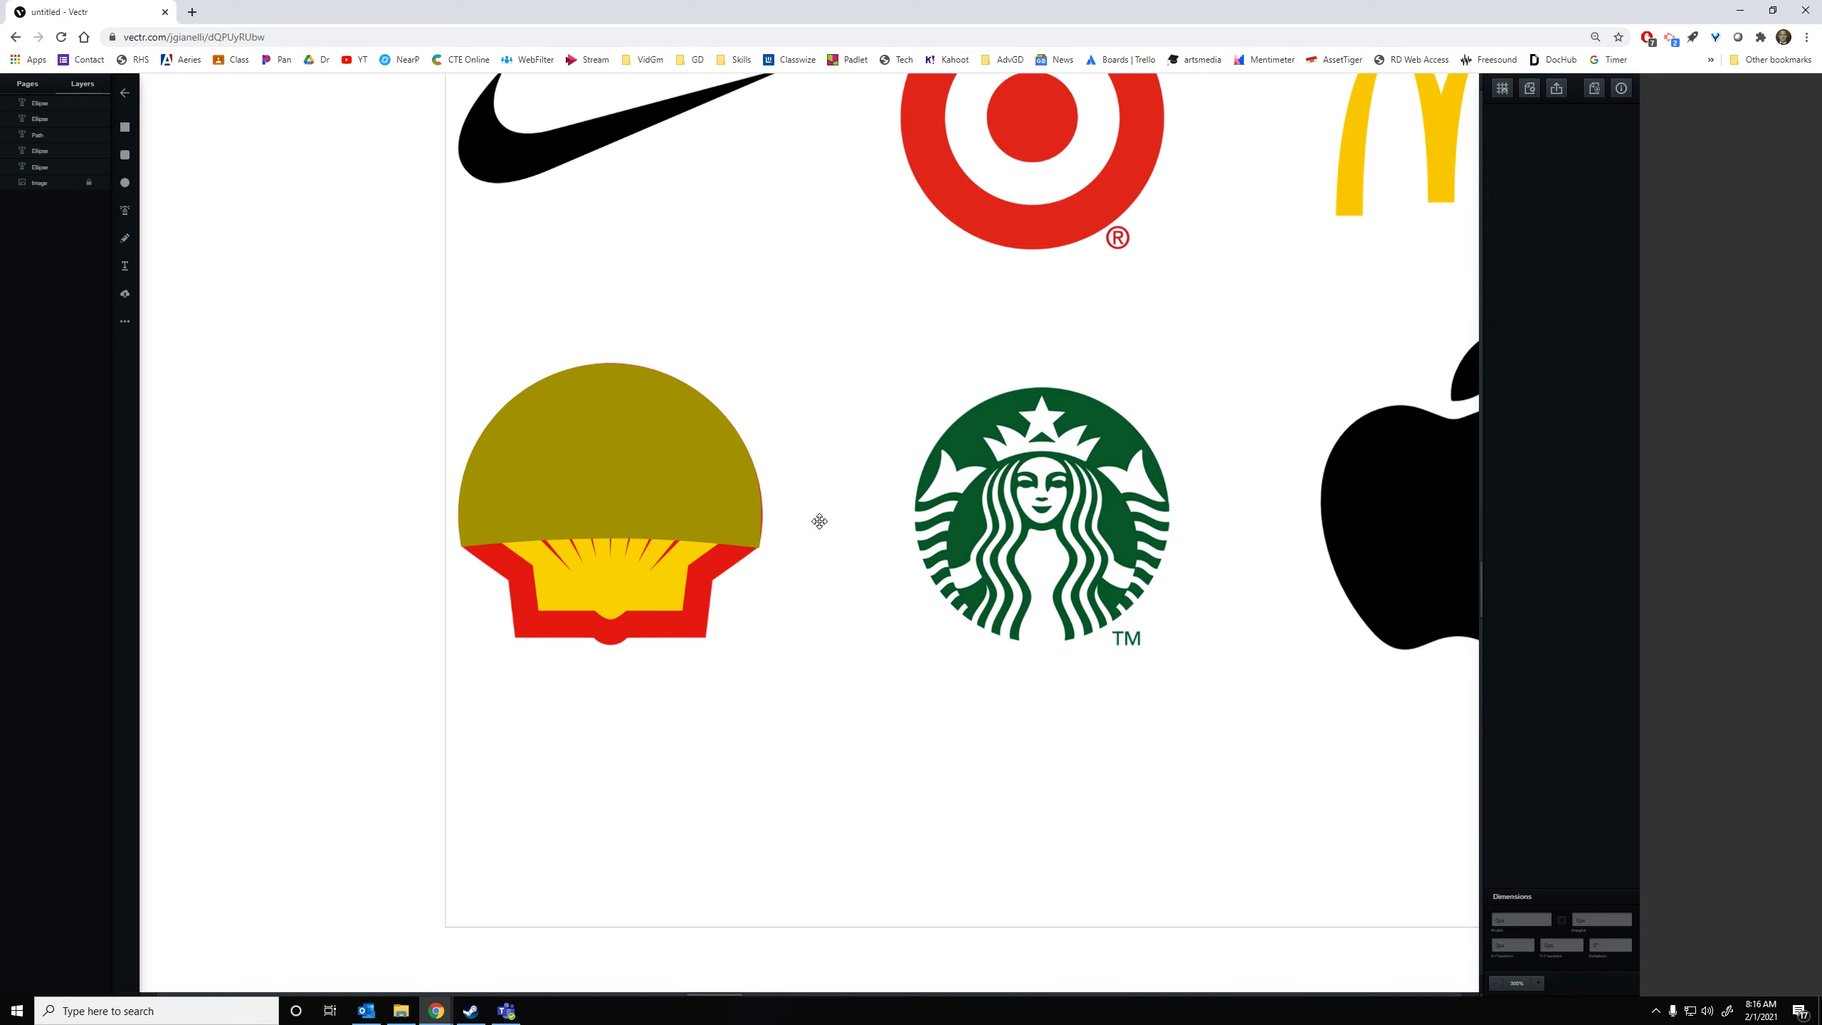
{"action": "left_click_drag", "start_coordinate": [600, 459], "coordinate": [832, 766]}
{"action": "left_click", "coordinate": [833, 767]}
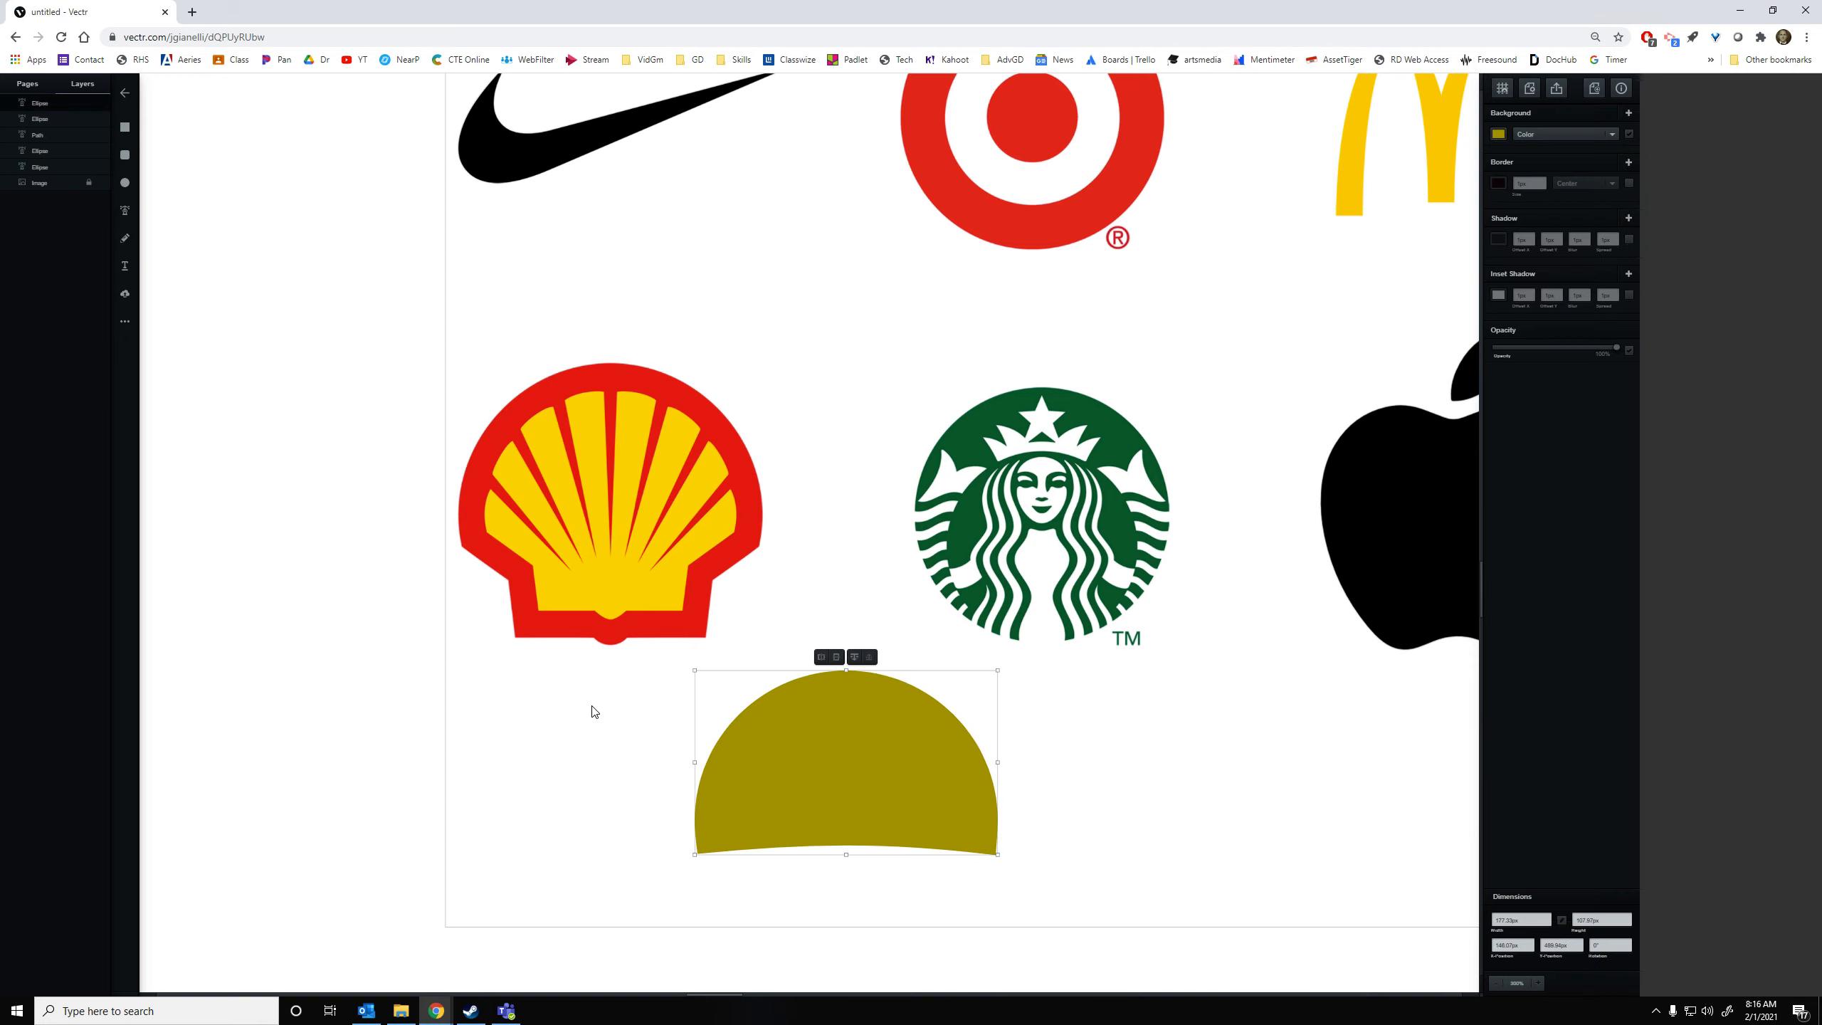
{"action": "left_click", "coordinate": [125, 209]}
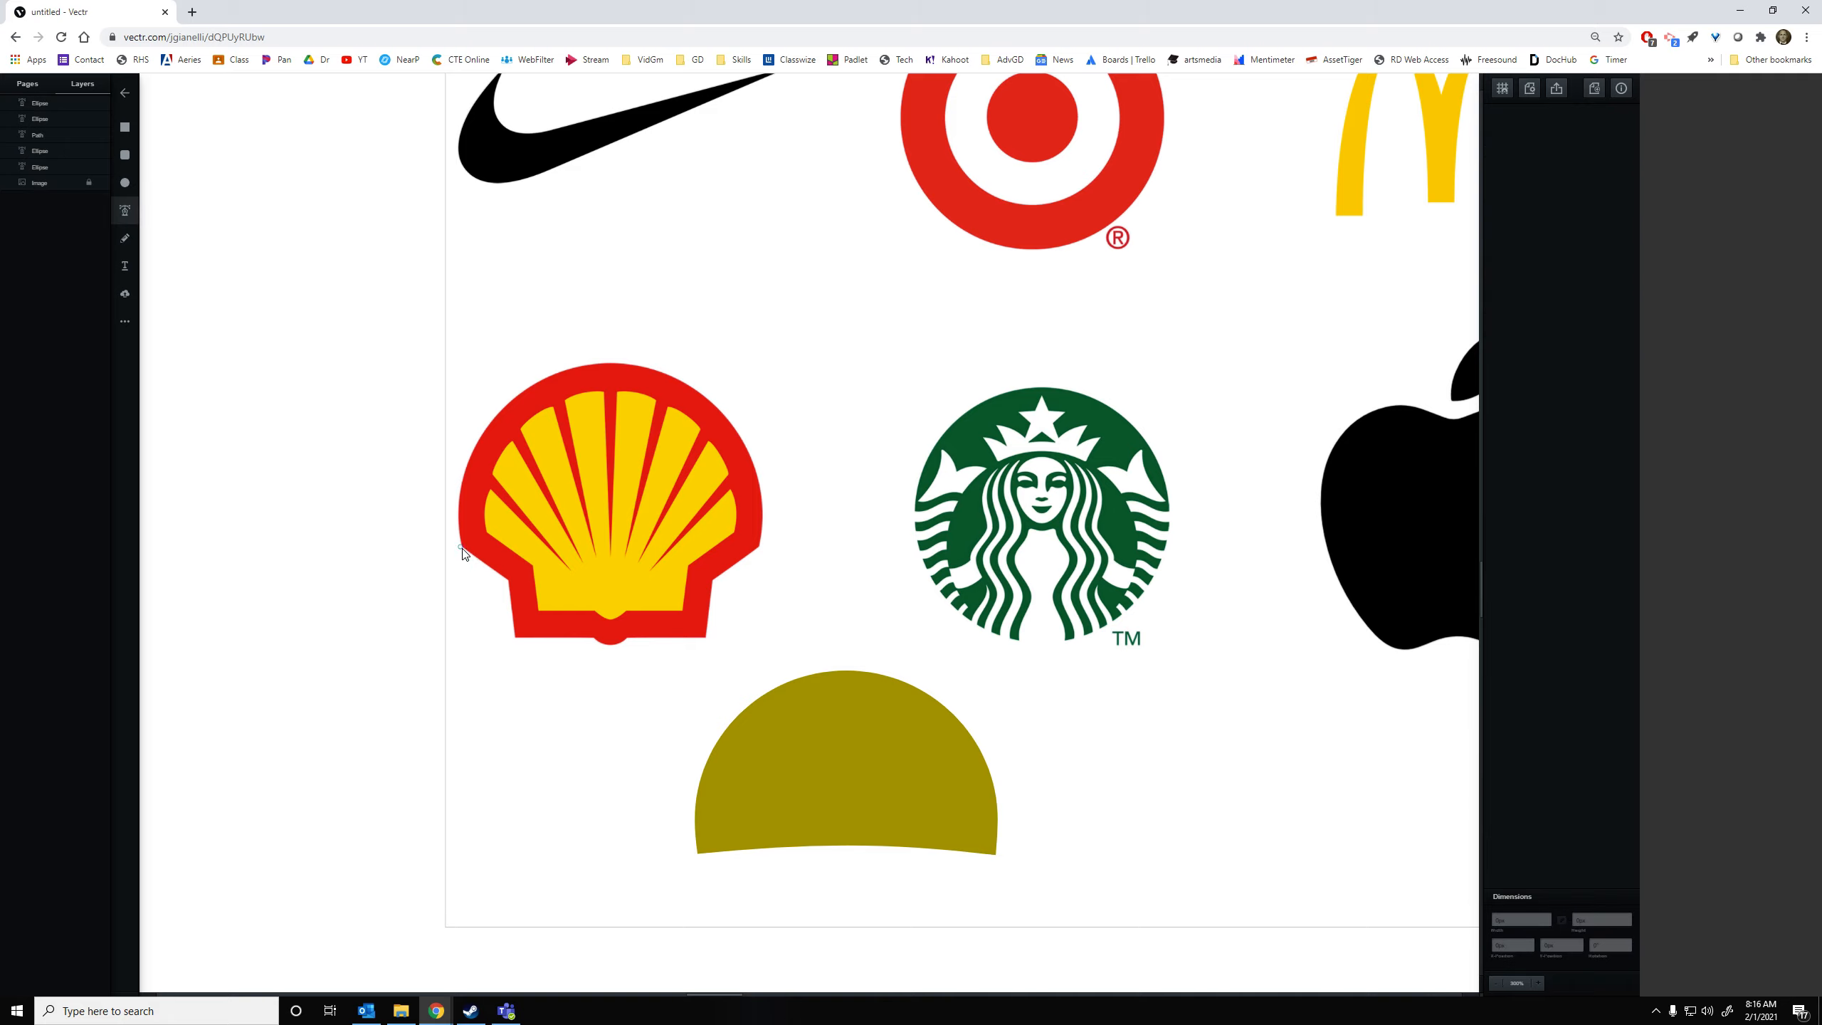
{"action": "left_click", "coordinate": [853, 795]}
{"action": "left_click_drag", "start_coordinate": [807, 753], "coordinate": [791, 621]}
{"action": "key", "text": "ctrl+z"}
{"action": "key", "text": "ctrl+z"}
Move the dome back over the Shell logo and pull its bottom middle node down to the logo's lowest point
{"action": "left_click", "coordinate": [859, 777]}
{"action": "scroll", "coordinate": [859, 777], "scroll_direction": "down", "scroll_amount": 3}
{"action": "left_click_drag", "start_coordinate": [806, 562], "coordinate": [570, 268]}
{"action": "left_click_drag", "start_coordinate": [567, 375], "coordinate": [566, 483]}
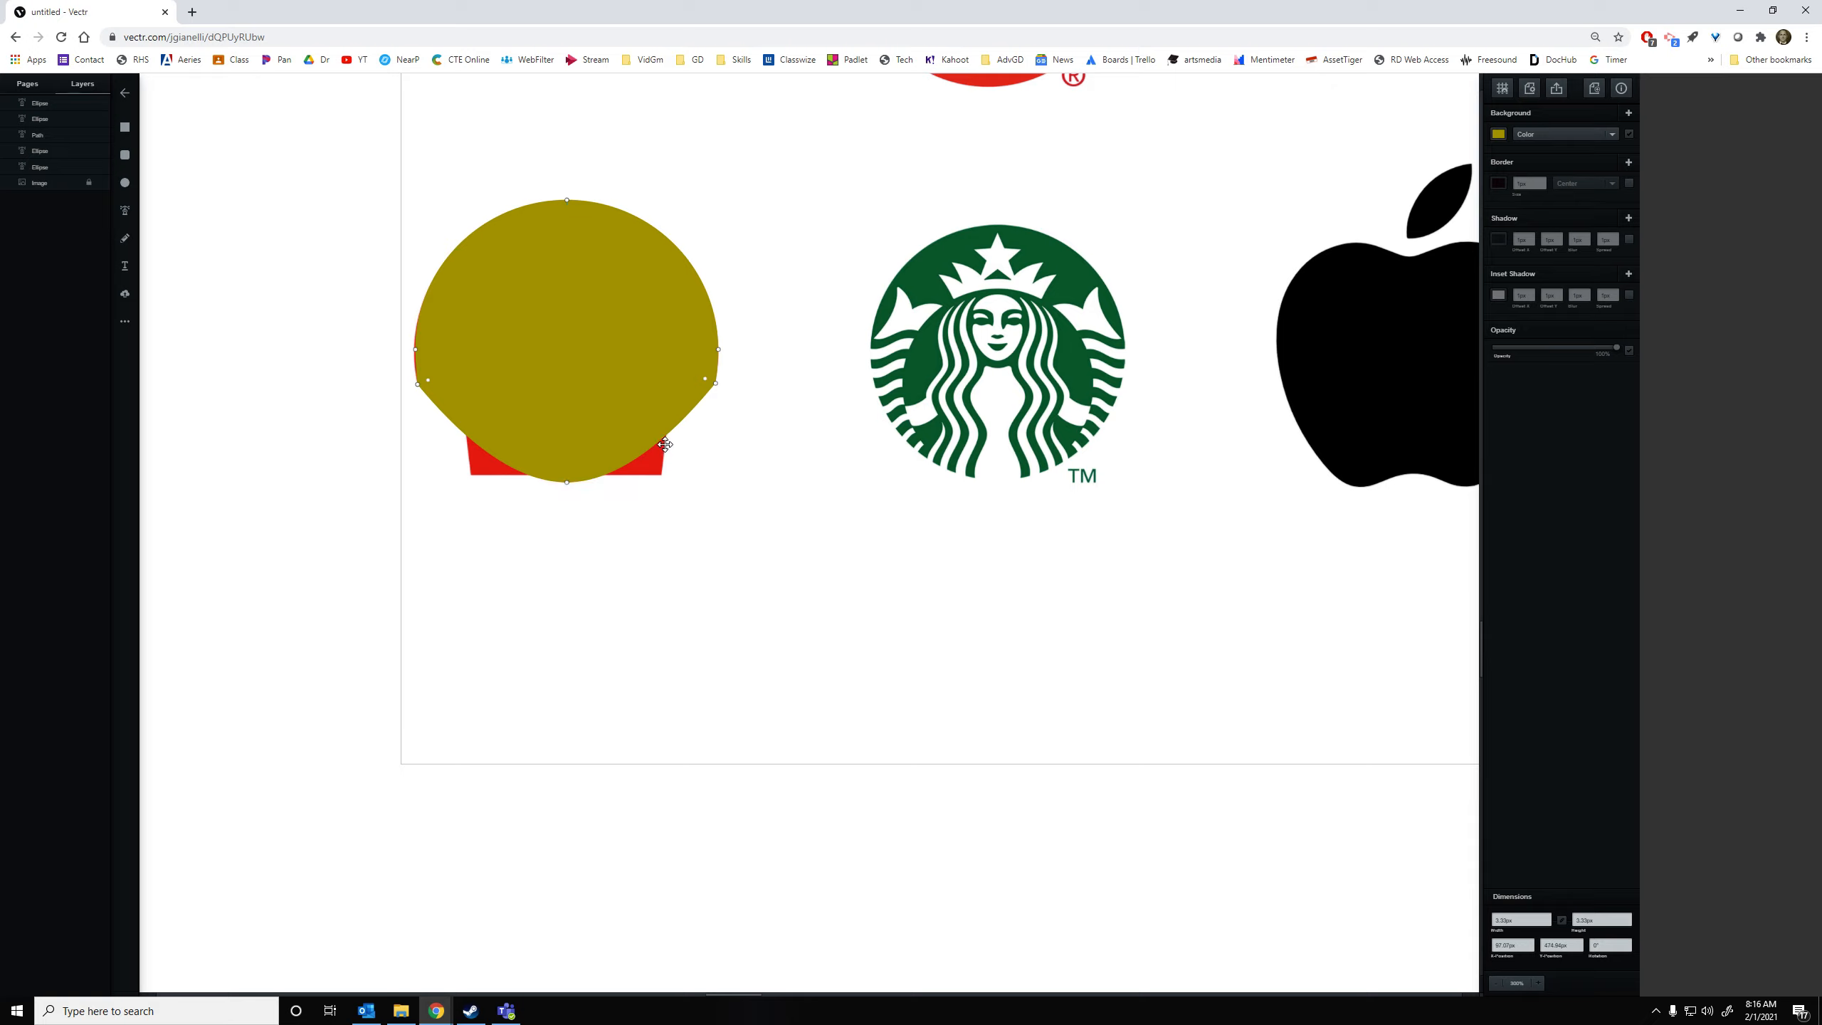
Add nodes along the shape's lower right edge so it follows the logo's notch, base corner and bottom bump
{"action": "mouse_move", "coordinate": [671, 427]}
{"action": "left_mouse_down"}
{"action": "mouse_move", "coordinate": [655, 402]}
{"action": "mouse_move", "coordinate": [669, 417]}
{"action": "left_mouse_up"}
{"action": "left_click", "coordinate": [634, 450]}
{"action": "left_click_drag", "start_coordinate": [634, 450], "coordinate": [566, 476]}
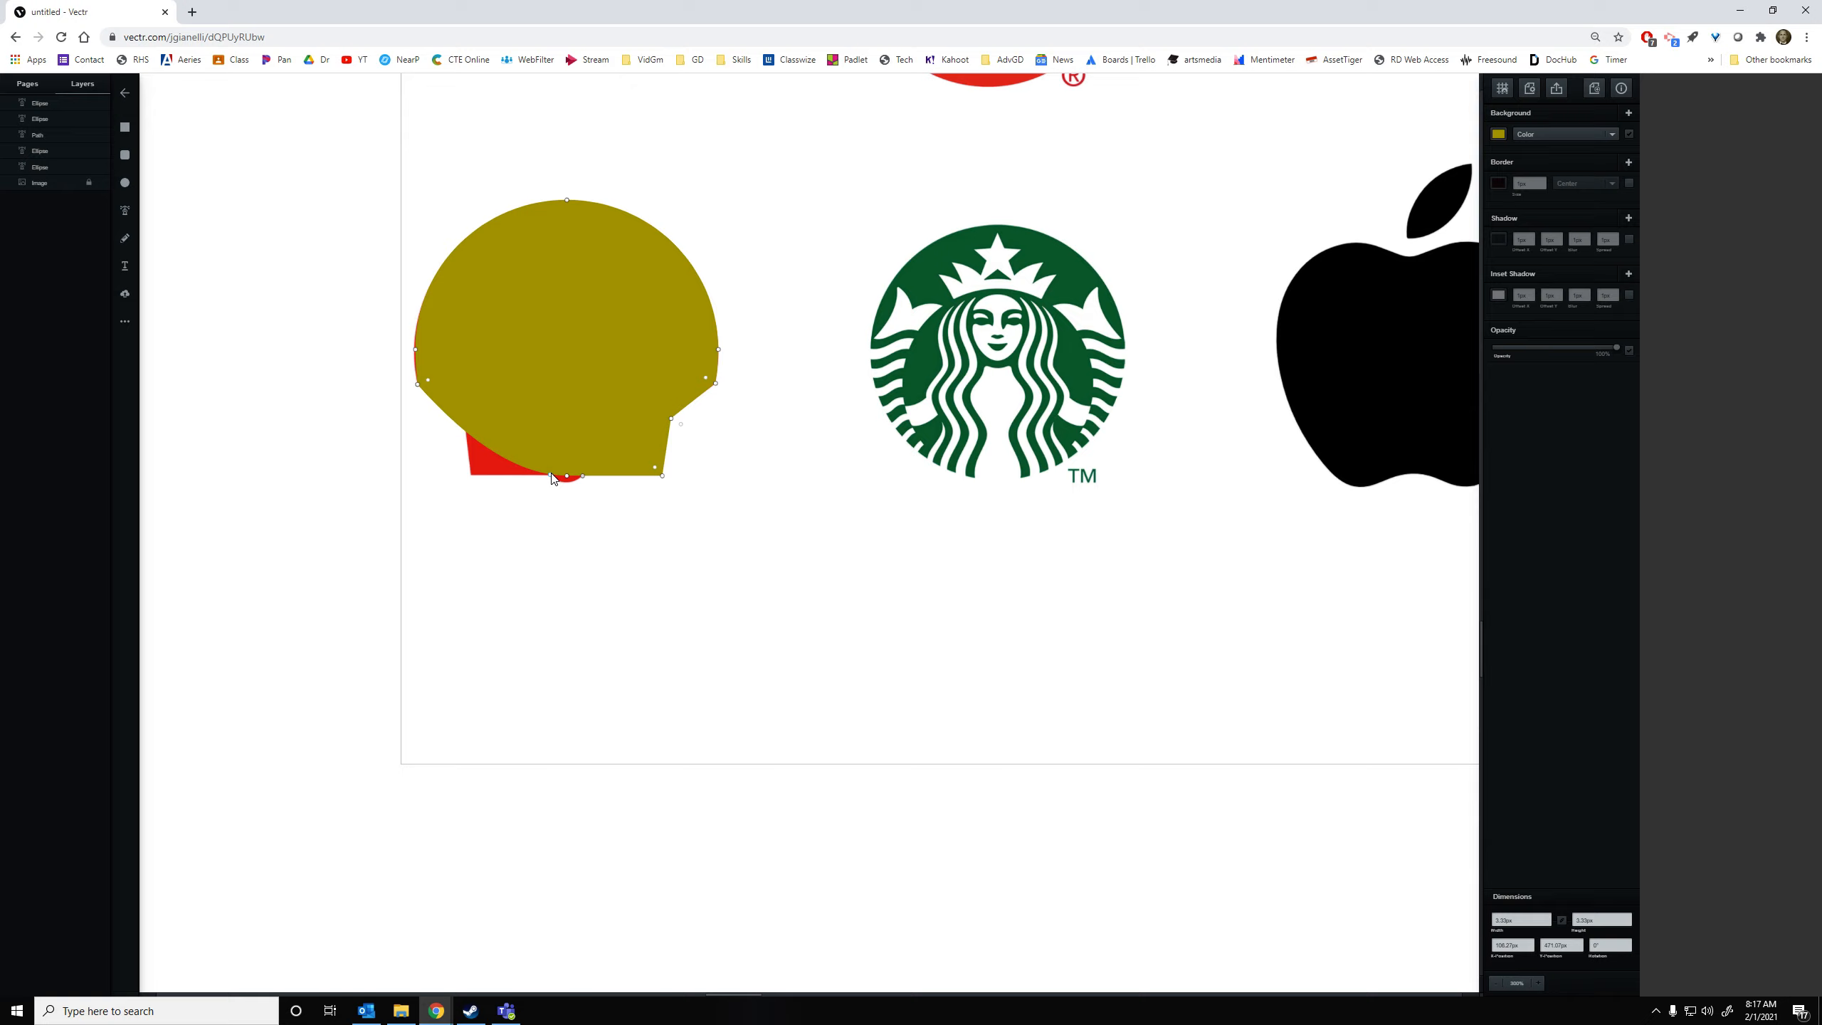
{"action": "left_click_drag", "start_coordinate": [553, 477], "coordinate": [566, 482]}
Shape the lower left edge to the logo's notch and base corner, and finish the bottom bump
{"action": "left_click_drag", "start_coordinate": [450, 408], "coordinate": [470, 486]}
{"action": "double_click", "coordinate": [472, 477]}
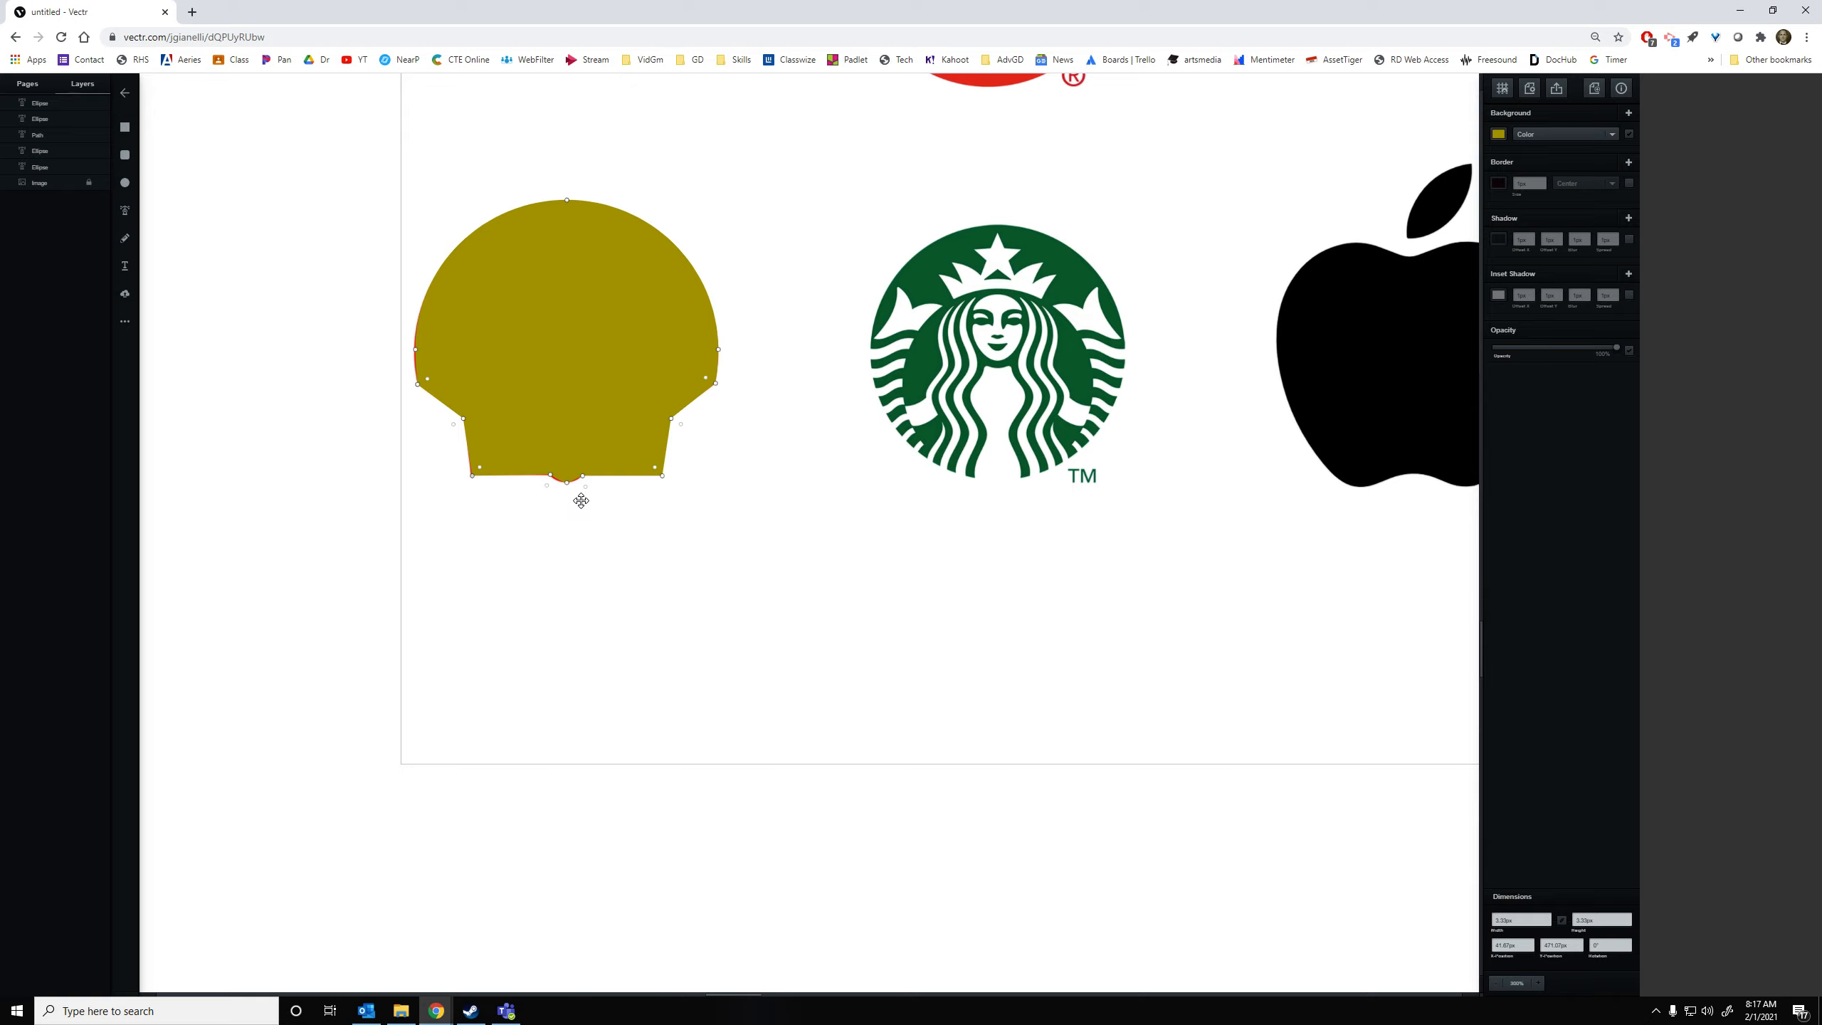
{"action": "left_click", "coordinate": [566, 483]}
{"action": "left_click", "coordinate": [566, 484]}
{"action": "left_click", "coordinate": [785, 594]}
Move the traced shell outline below the original logo and fill it with bright red
{"action": "left_click_drag", "start_coordinate": [649, 346], "coordinate": [699, 602]}
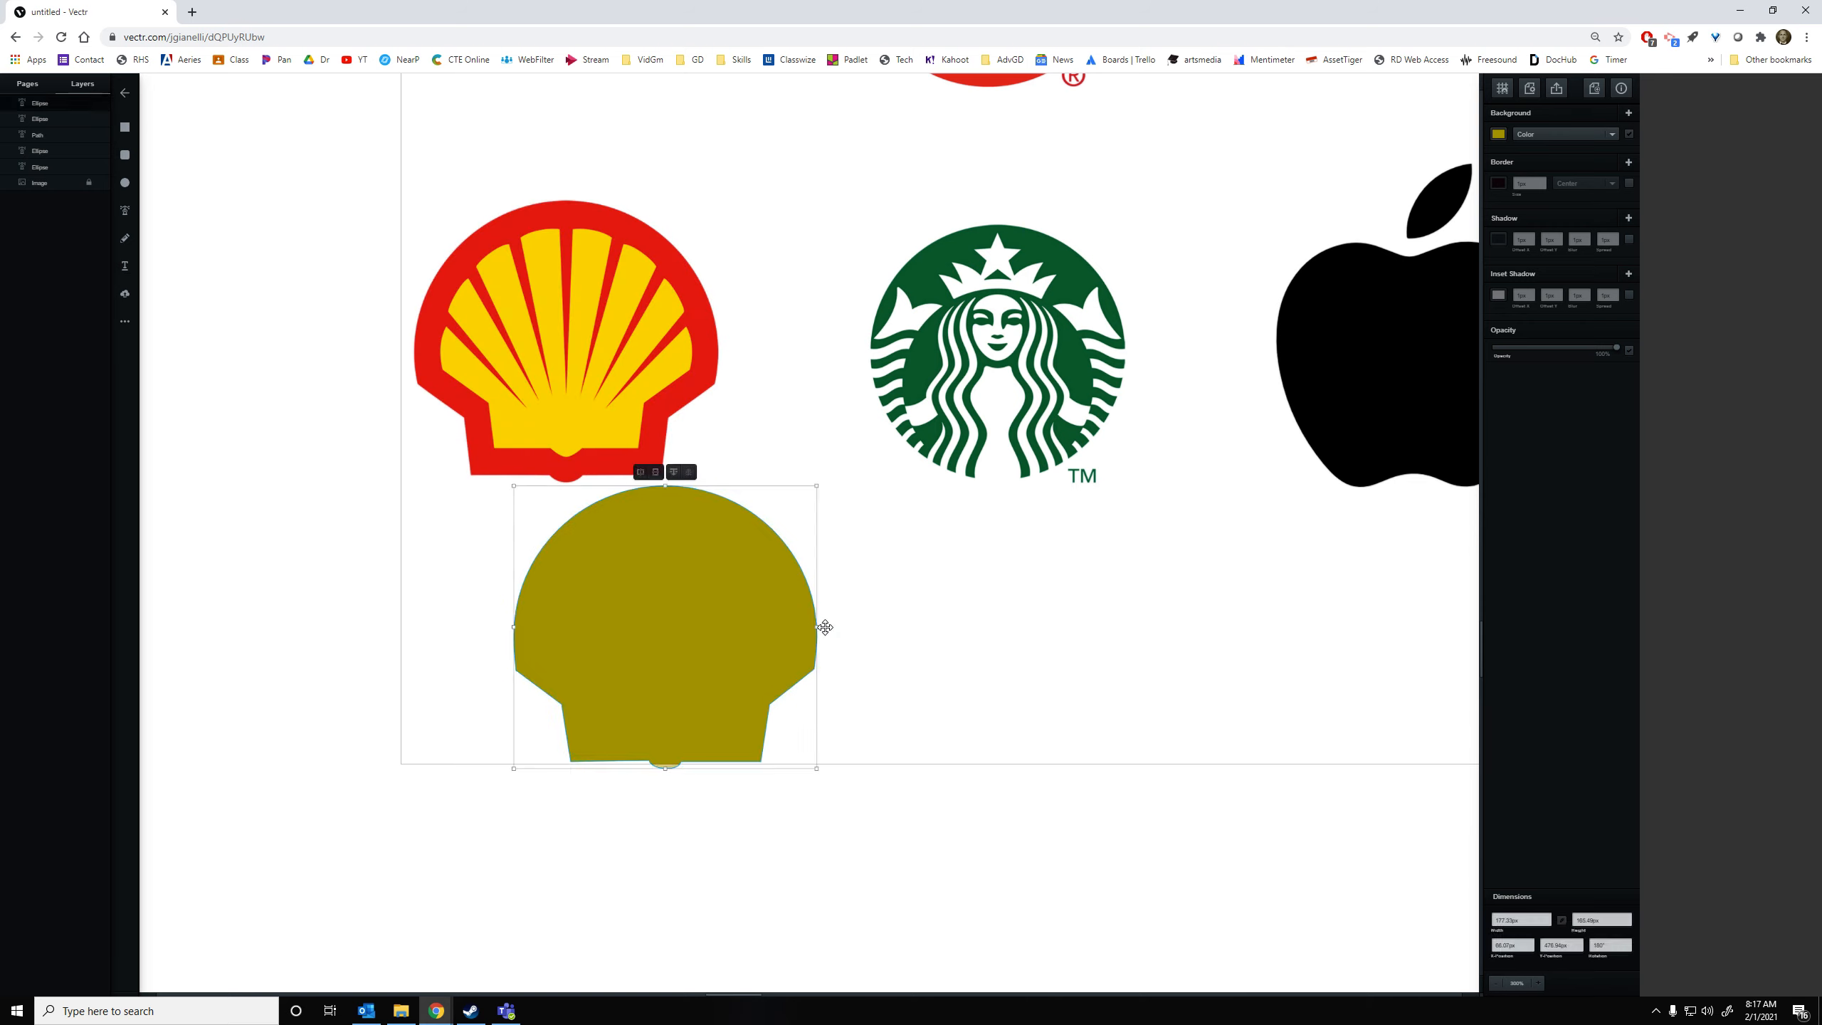
{"action": "left_click", "coordinate": [1498, 134]}
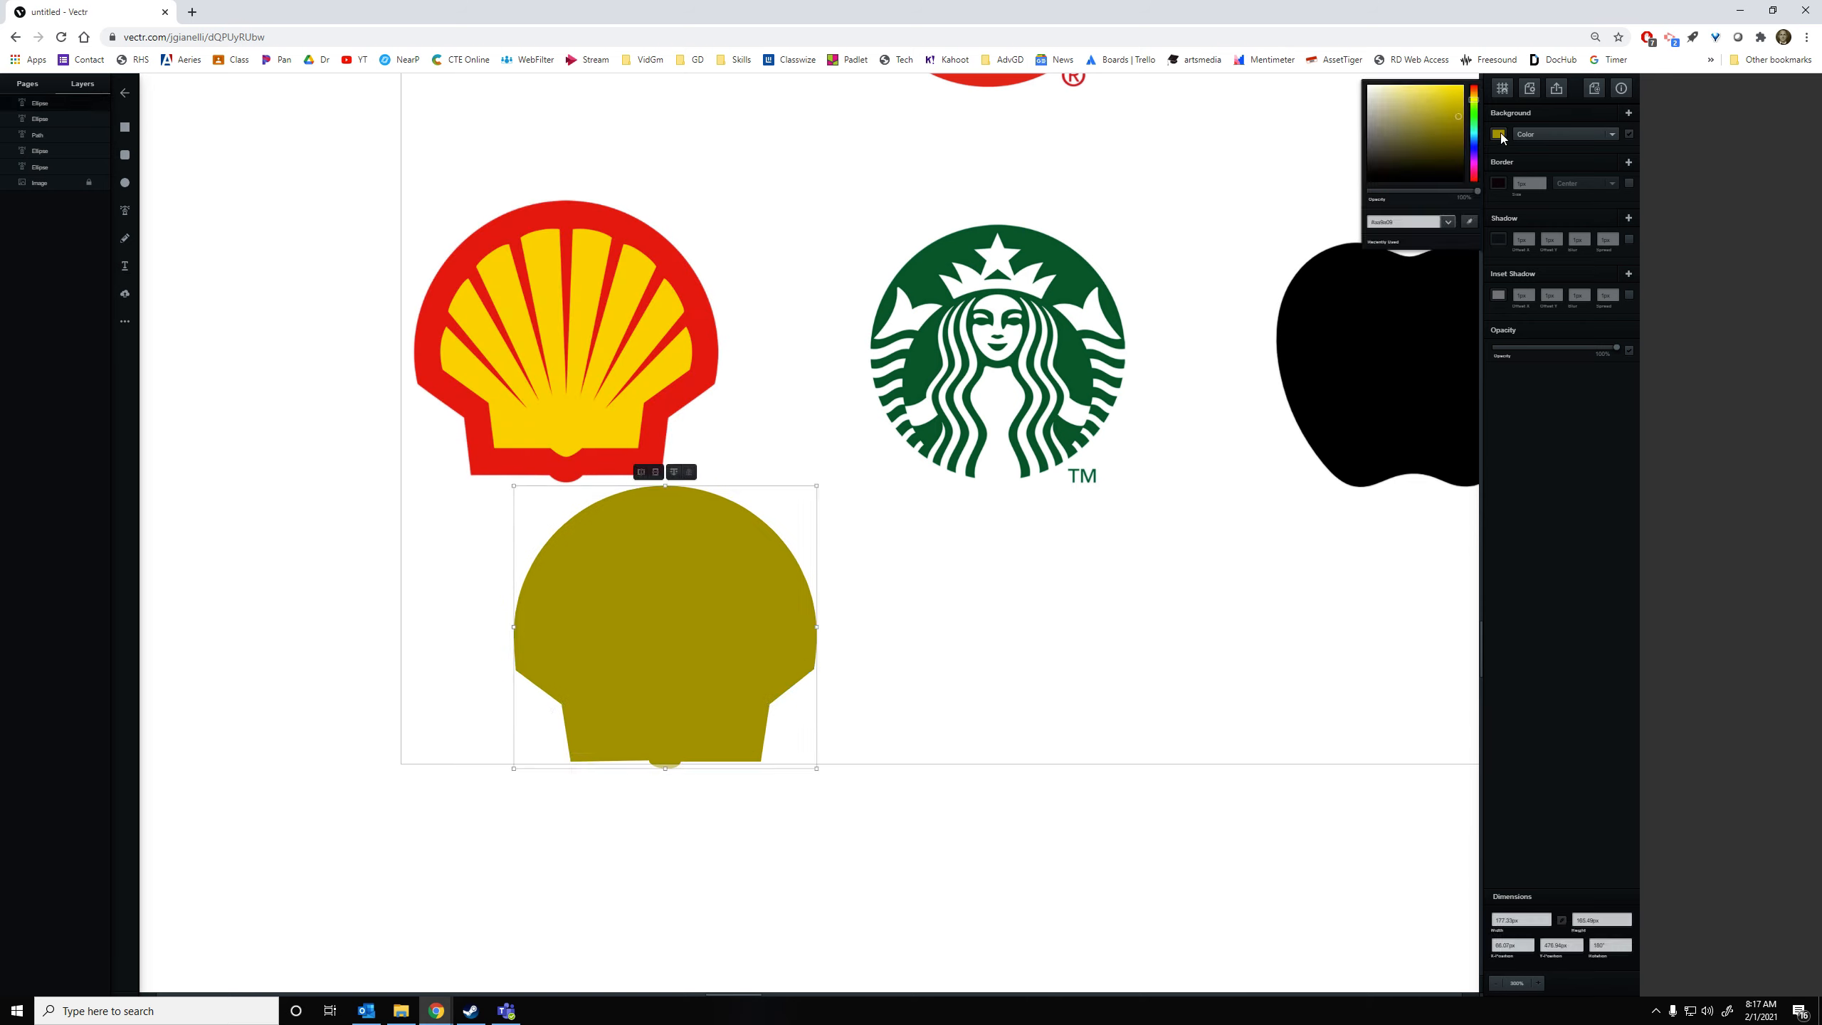
{"action": "left_click_drag", "start_coordinate": [1472, 102], "coordinate": [1464, 87]}
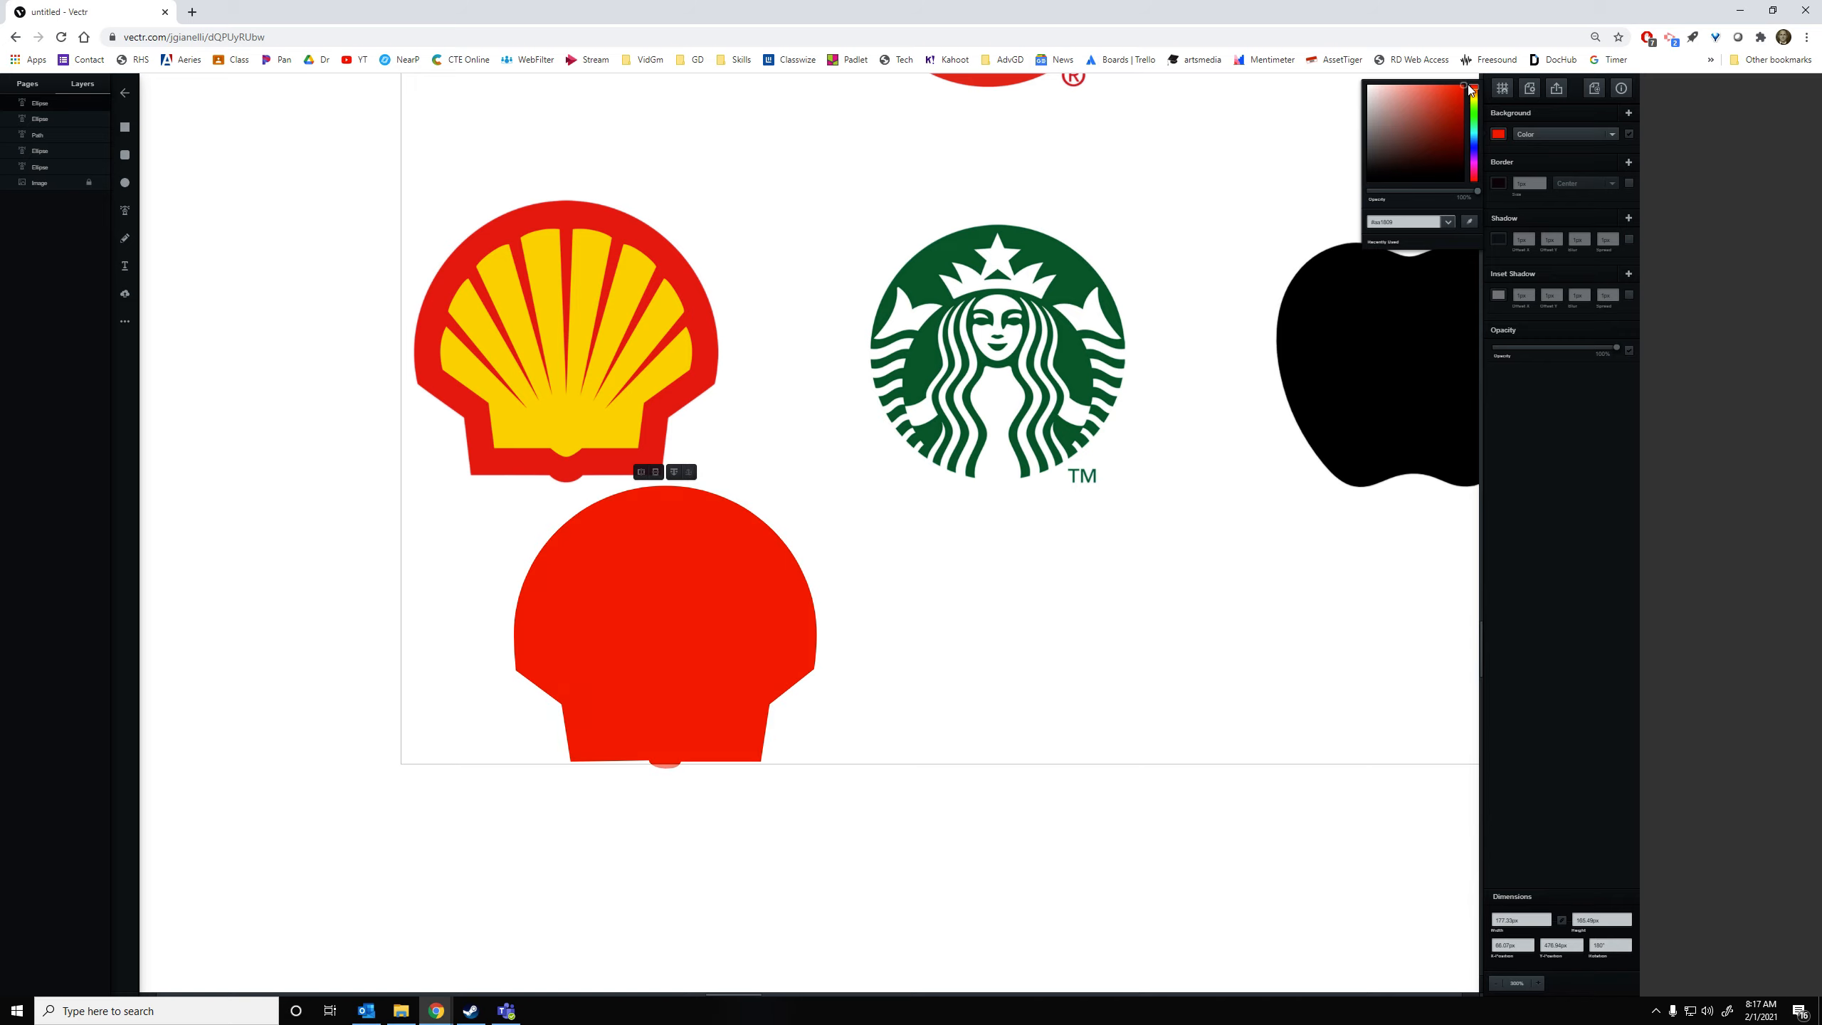
{"action": "left_click", "coordinate": [861, 206]}
Duplicate the red shell and scale the copy to about 144 px wide over the original logo's yellow inner area
{"action": "left_click_drag", "start_coordinate": [664, 618], "coordinate": [652, 624]}
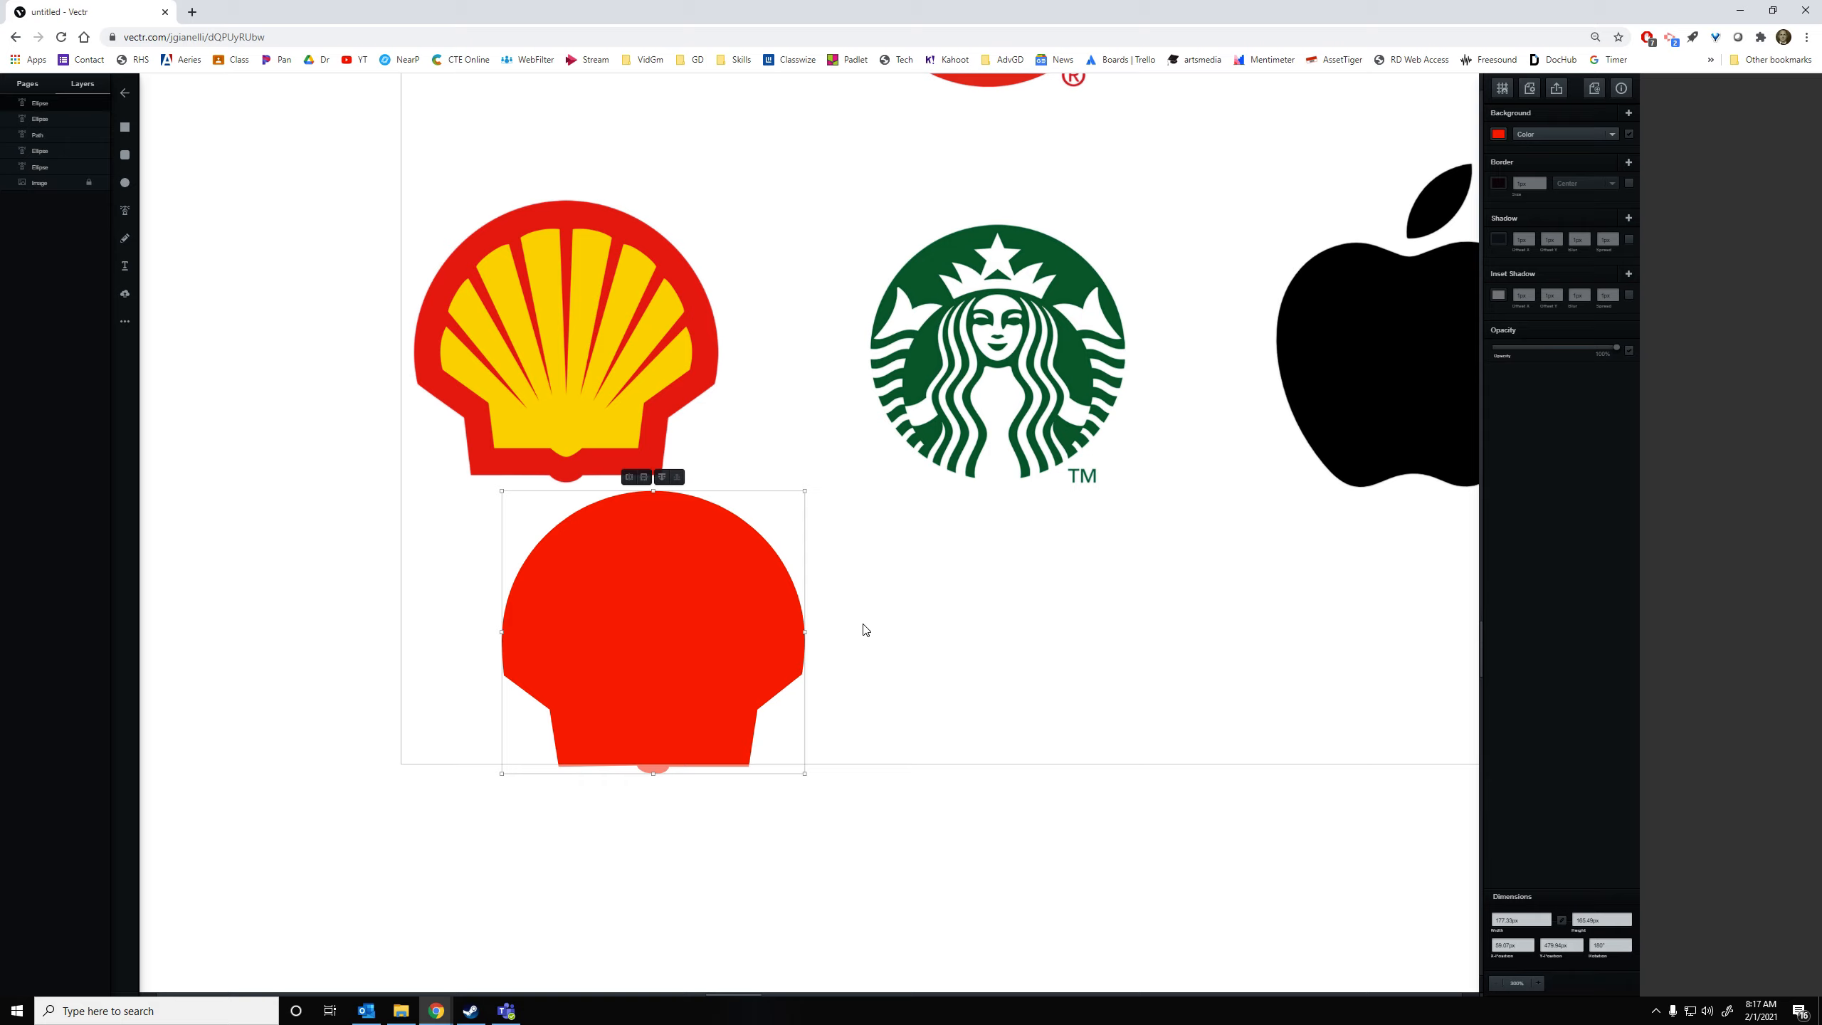
{"action": "key", "text": "ctrl+v"}
{"action": "left_click_drag", "start_coordinate": [675, 580], "coordinate": [873, 591]}
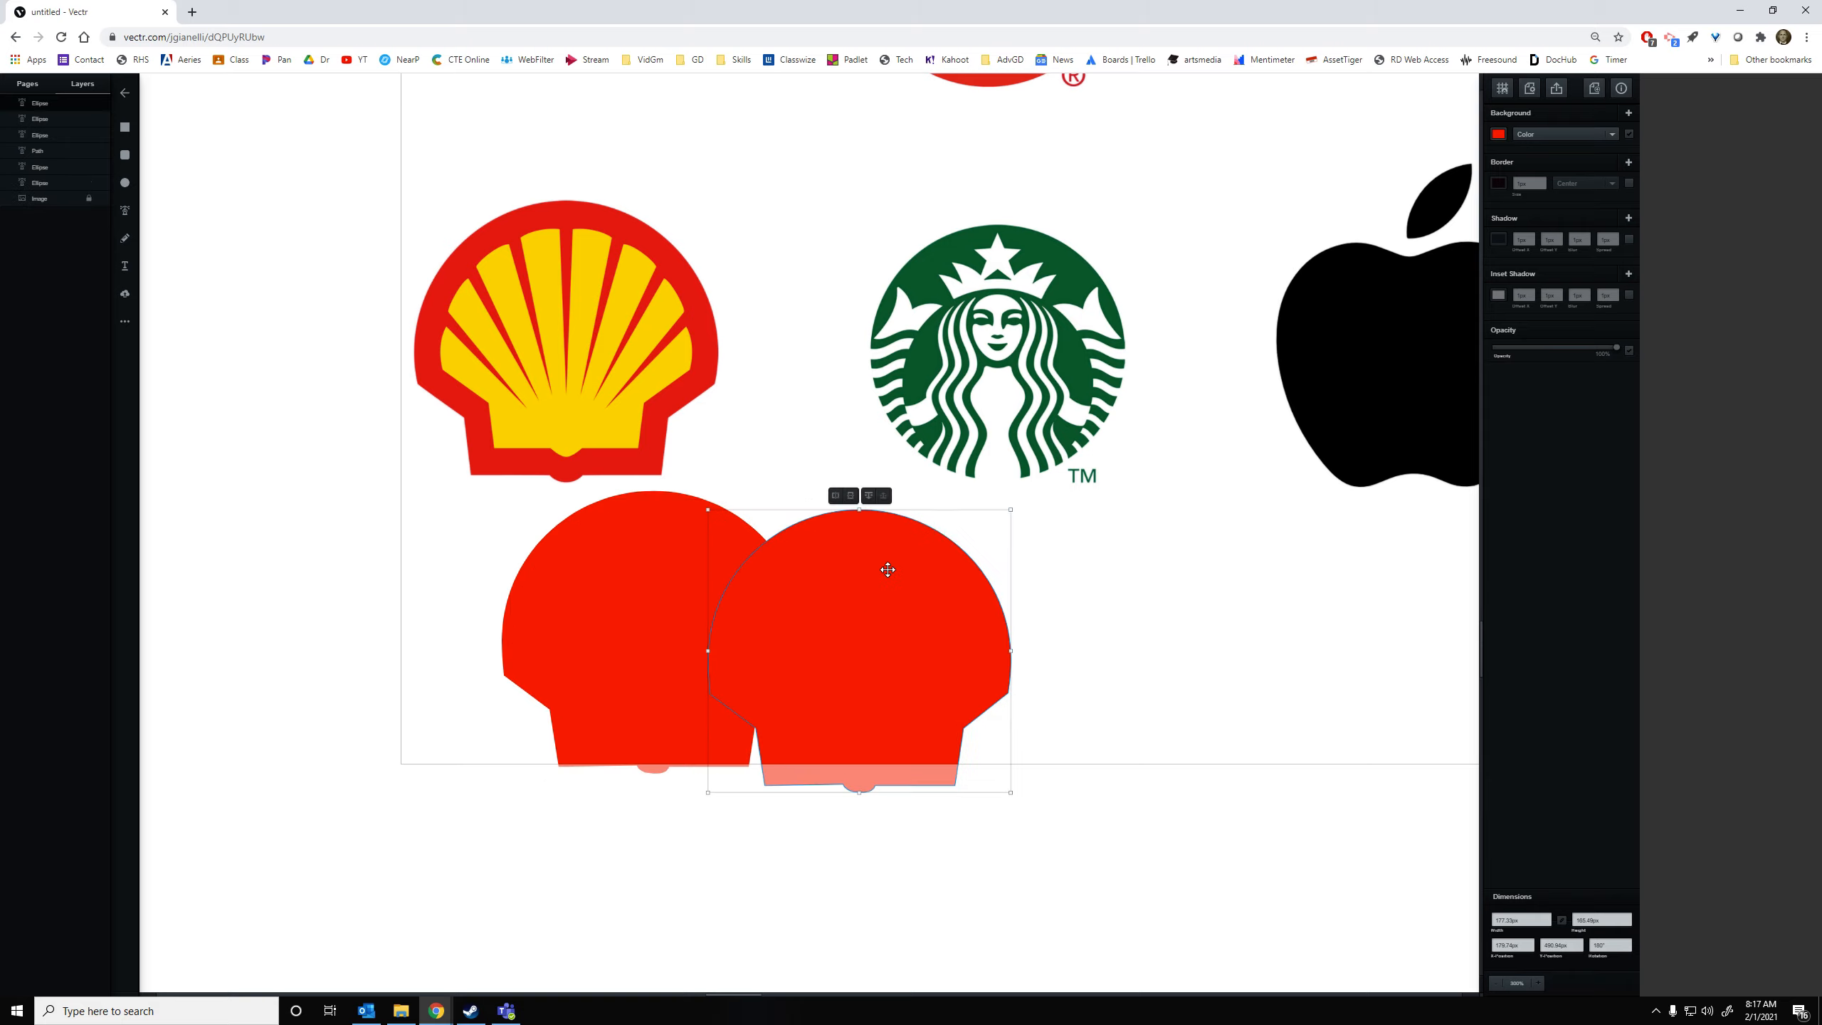
{"action": "left_click_drag", "start_coordinate": [1014, 509], "coordinate": [915, 597]}
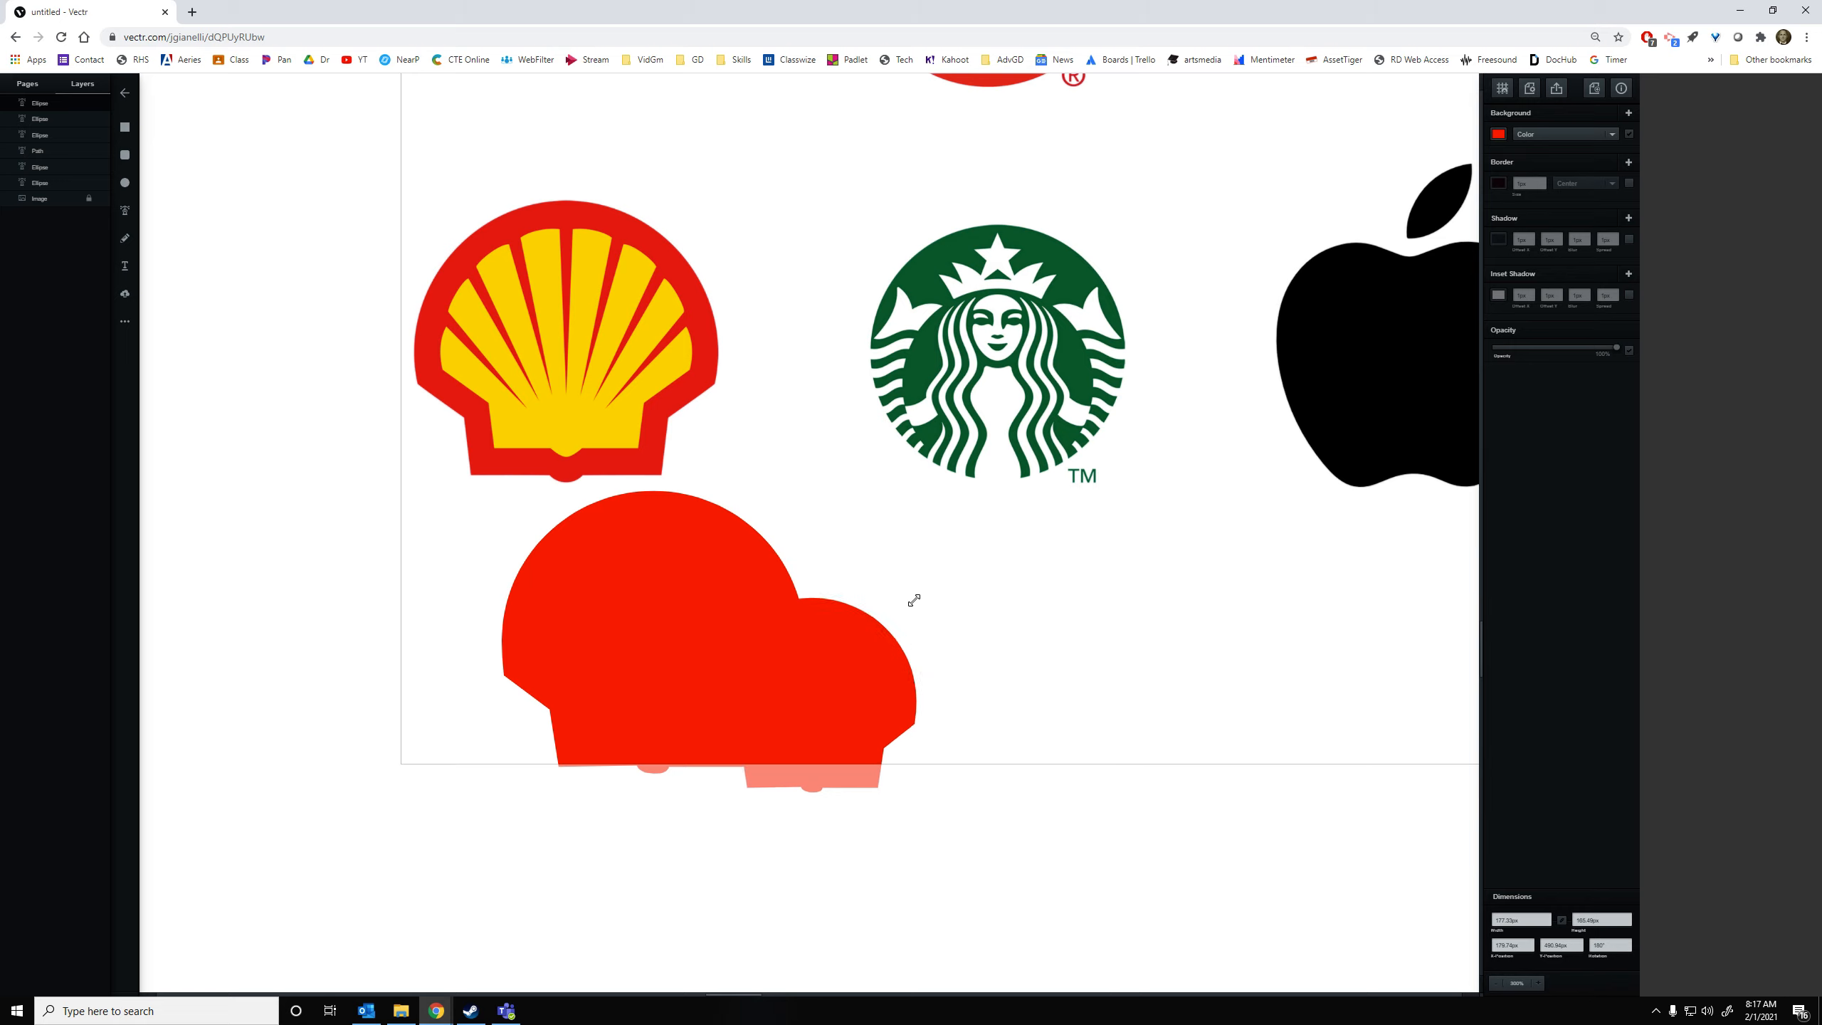
{"action": "left_click_drag", "start_coordinate": [846, 691], "coordinate": [608, 379]}
{"action": "left_click_drag", "start_coordinate": [667, 262], "coordinate": [692, 229]}
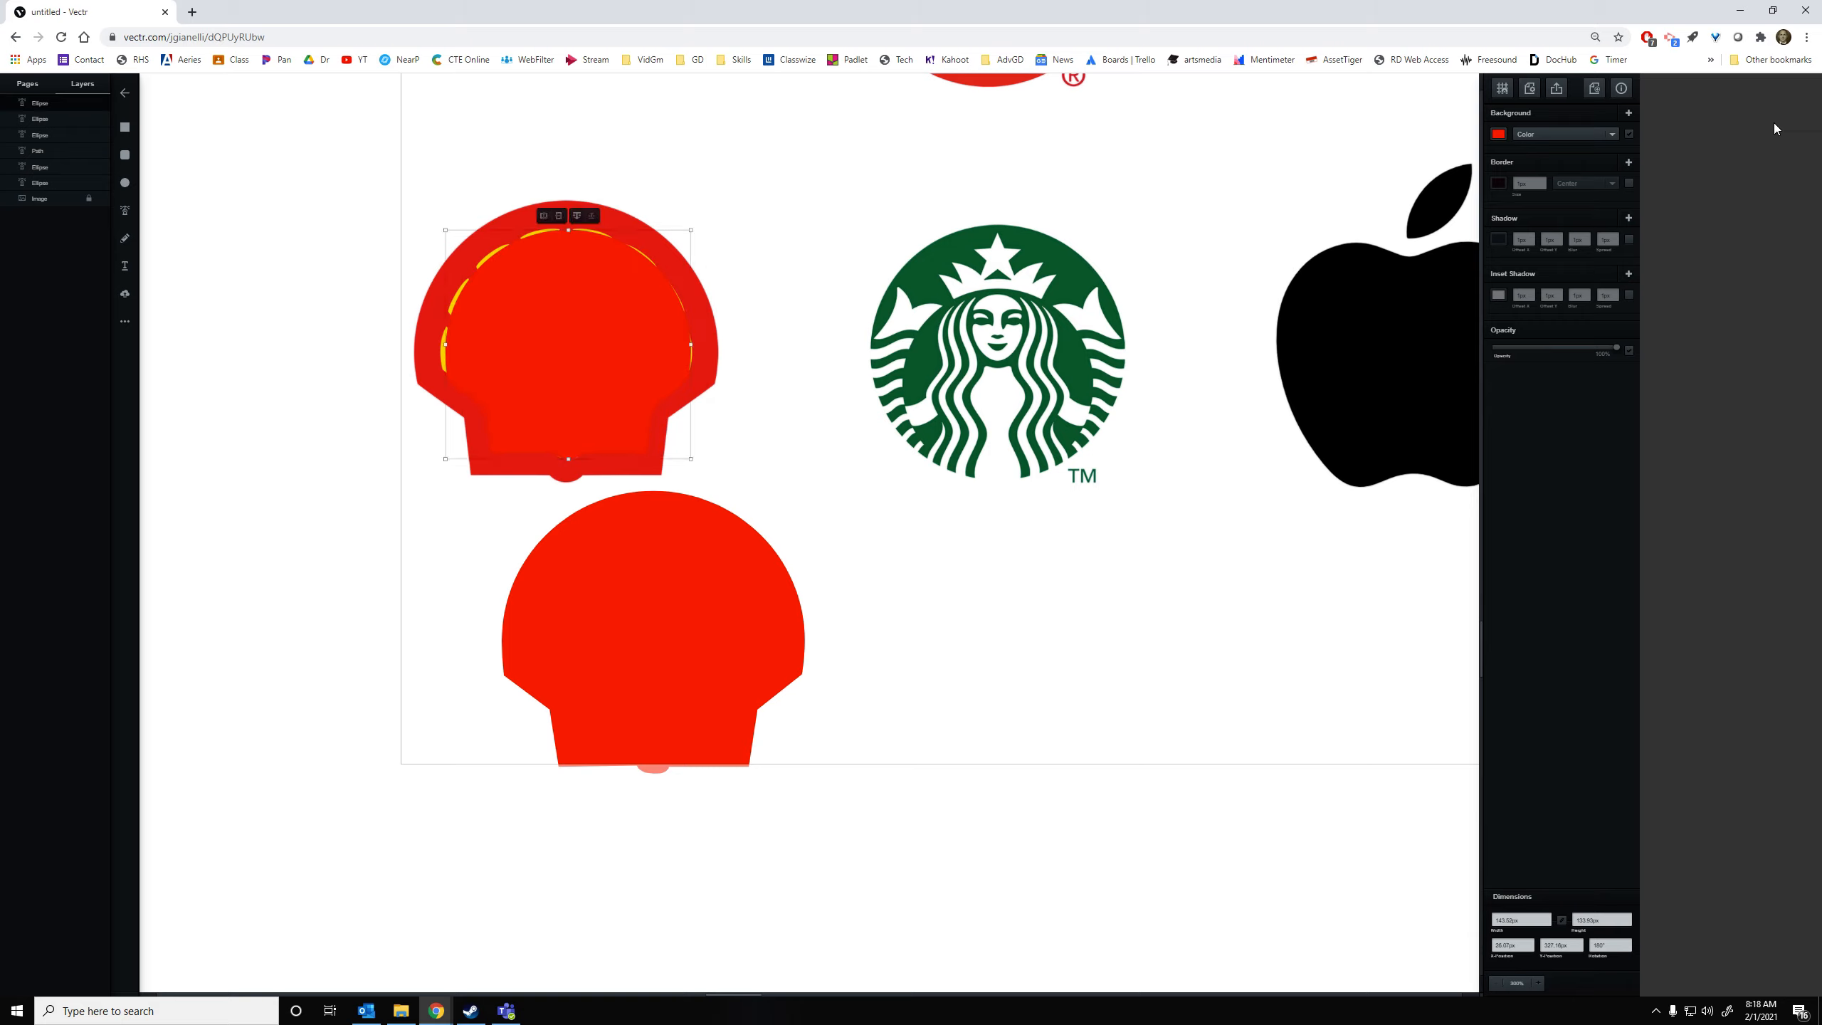
Fill the smaller shell with yellow and center it inside the red shell
{"action": "left_click", "coordinate": [1498, 136]}
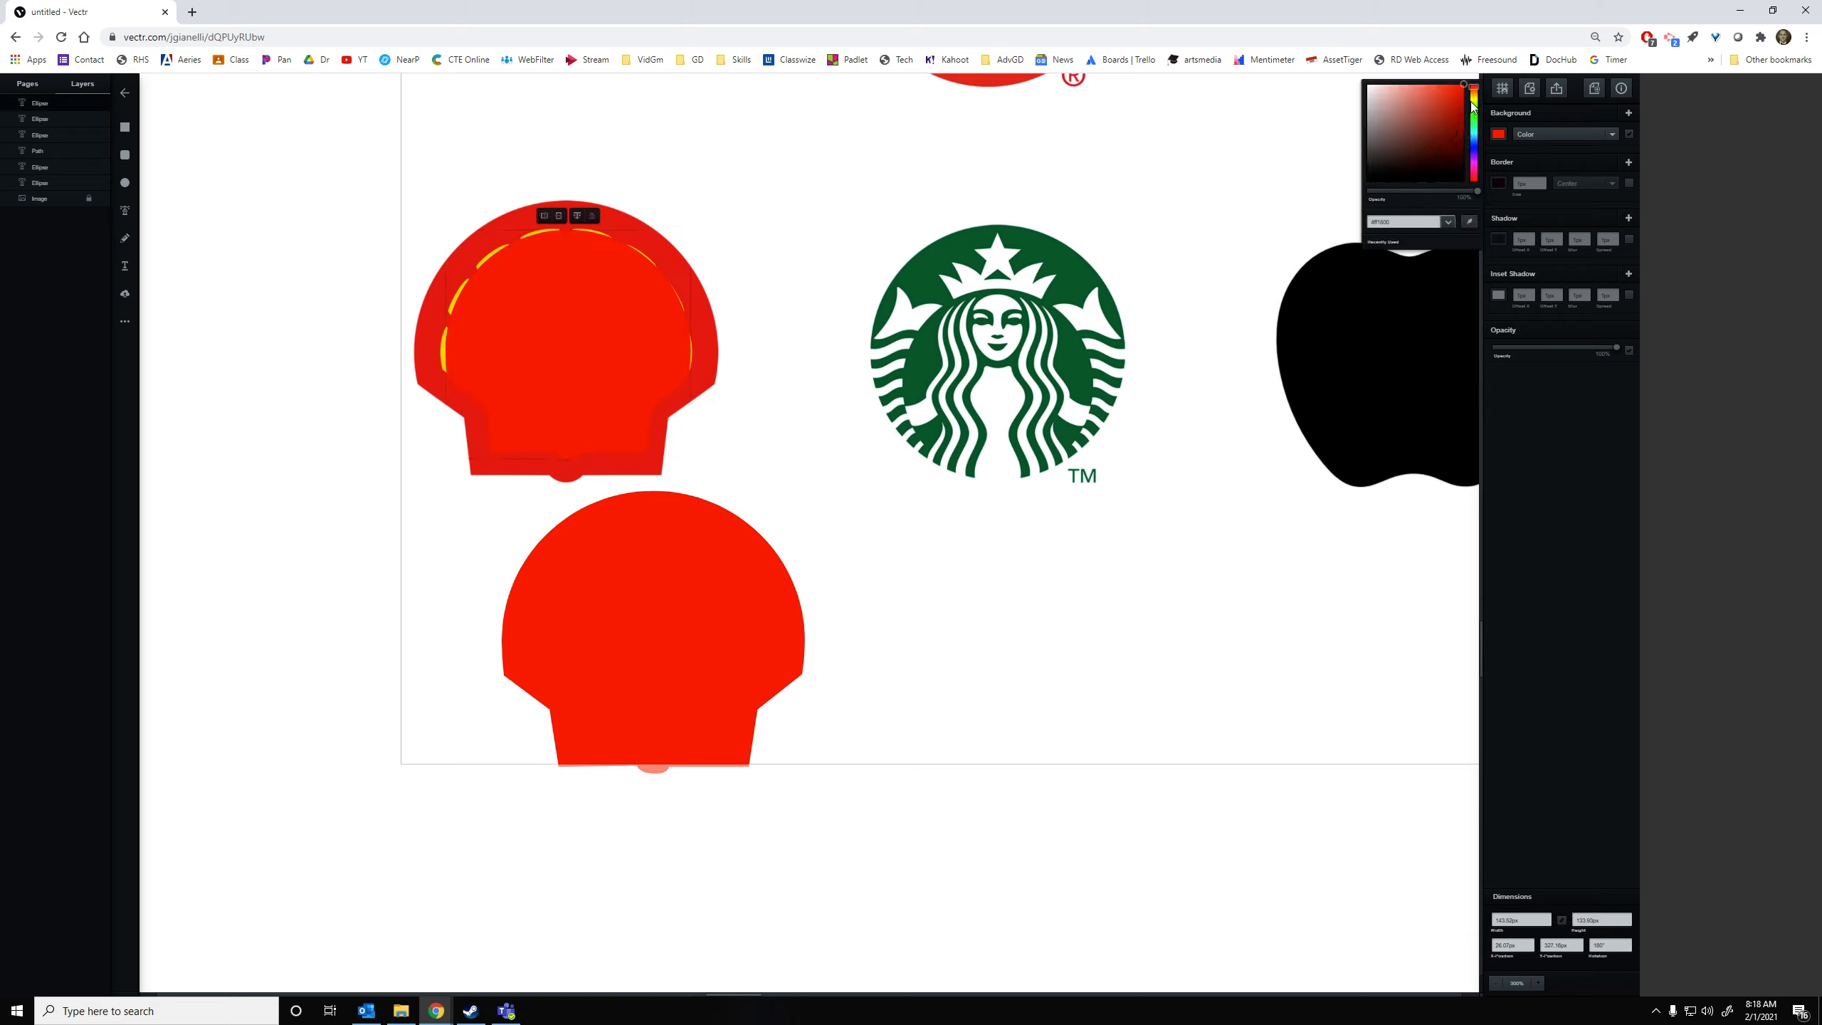
{"action": "left_click_drag", "start_coordinate": [1472, 105], "coordinate": [1472, 99]}
{"action": "left_click", "coordinate": [785, 232]}
{"action": "left_click_drag", "start_coordinate": [589, 272], "coordinate": [673, 589]}
{"action": "left_click", "coordinate": [989, 603]}
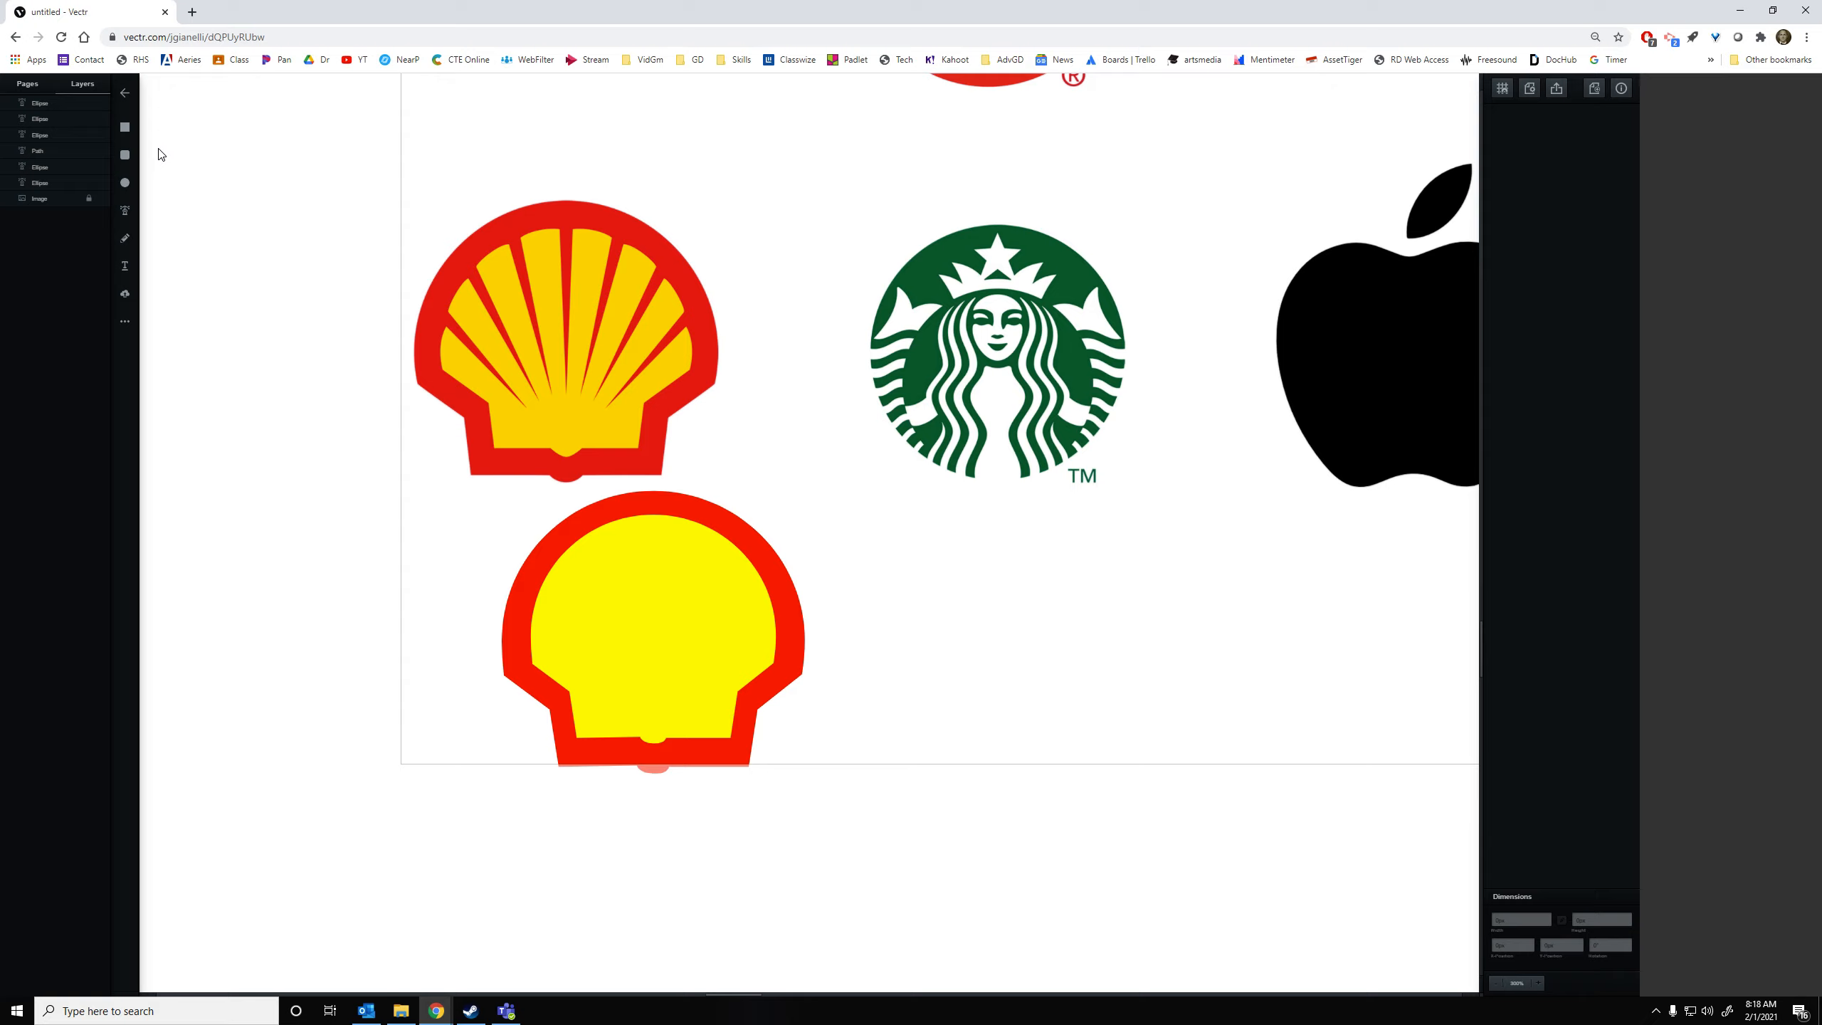
Draw a narrow, diagonally tilted triangle about 11 px wide beside the new shell and fill it red
{"action": "left_click", "coordinate": [125, 321]}
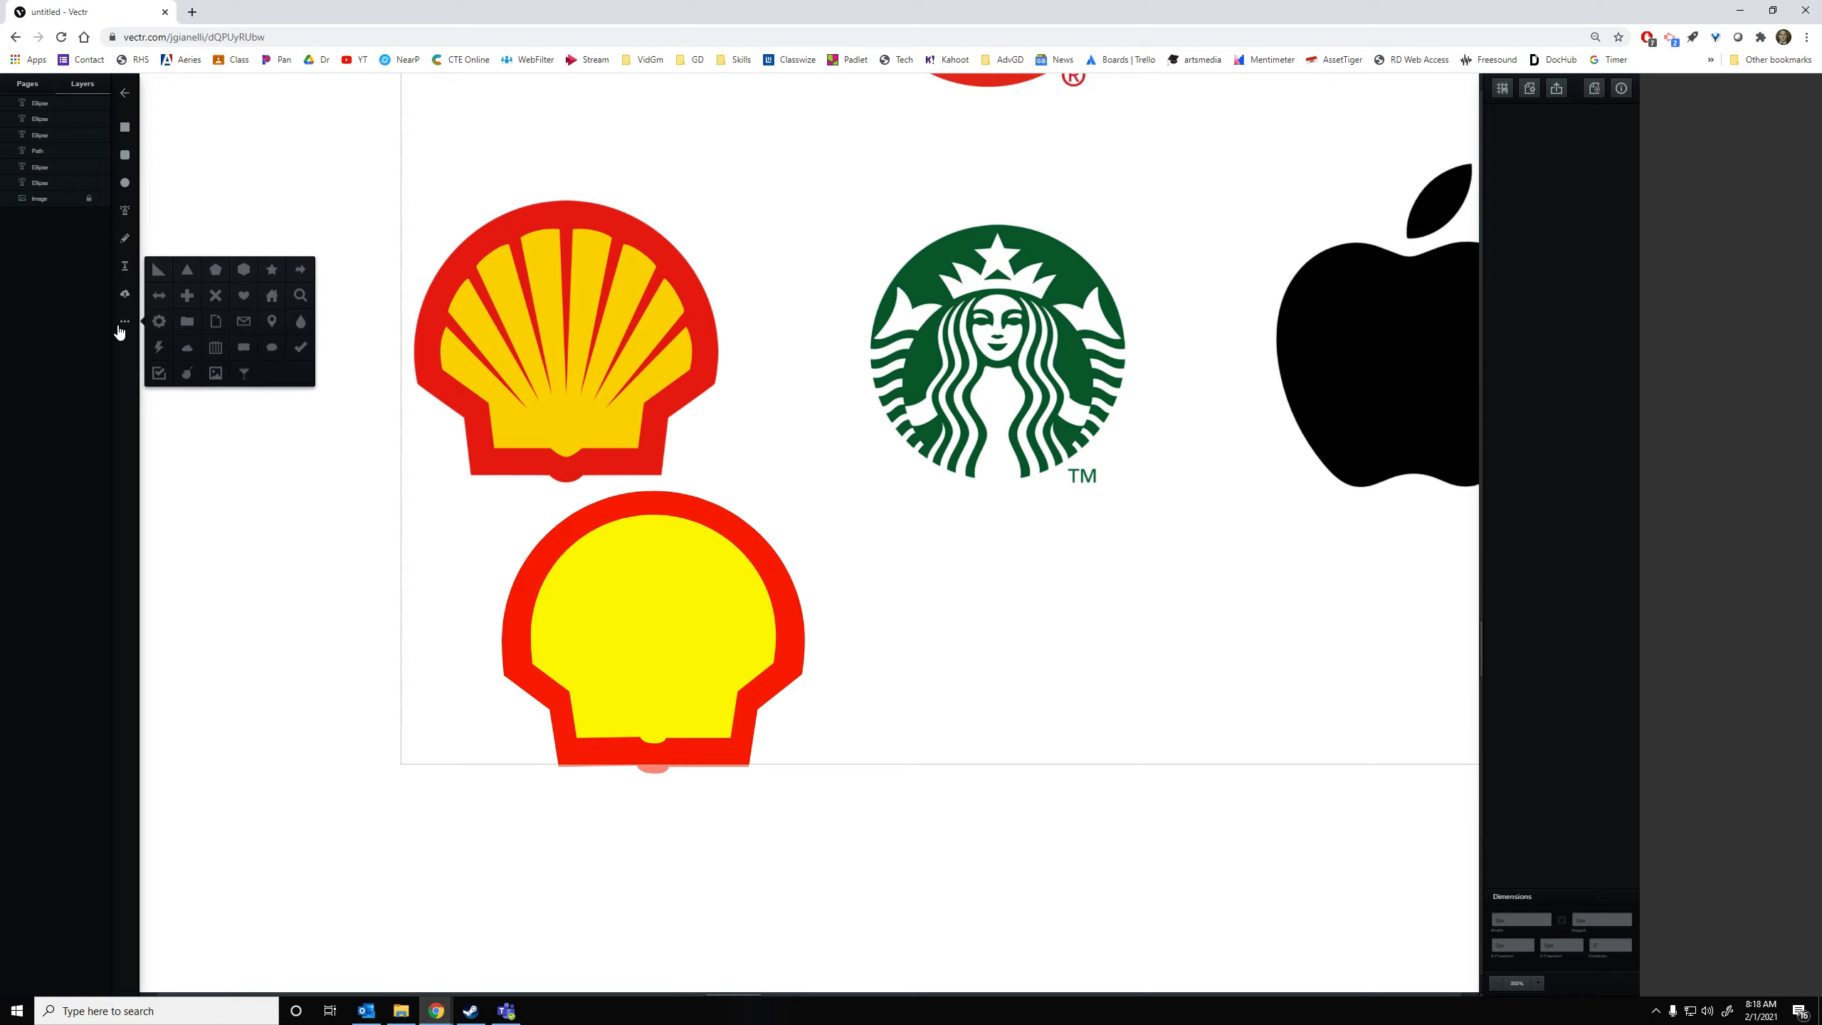
{"action": "left_click", "coordinate": [193, 273]}
{"action": "left_click_drag", "start_coordinate": [373, 512], "coordinate": [360, 453]}
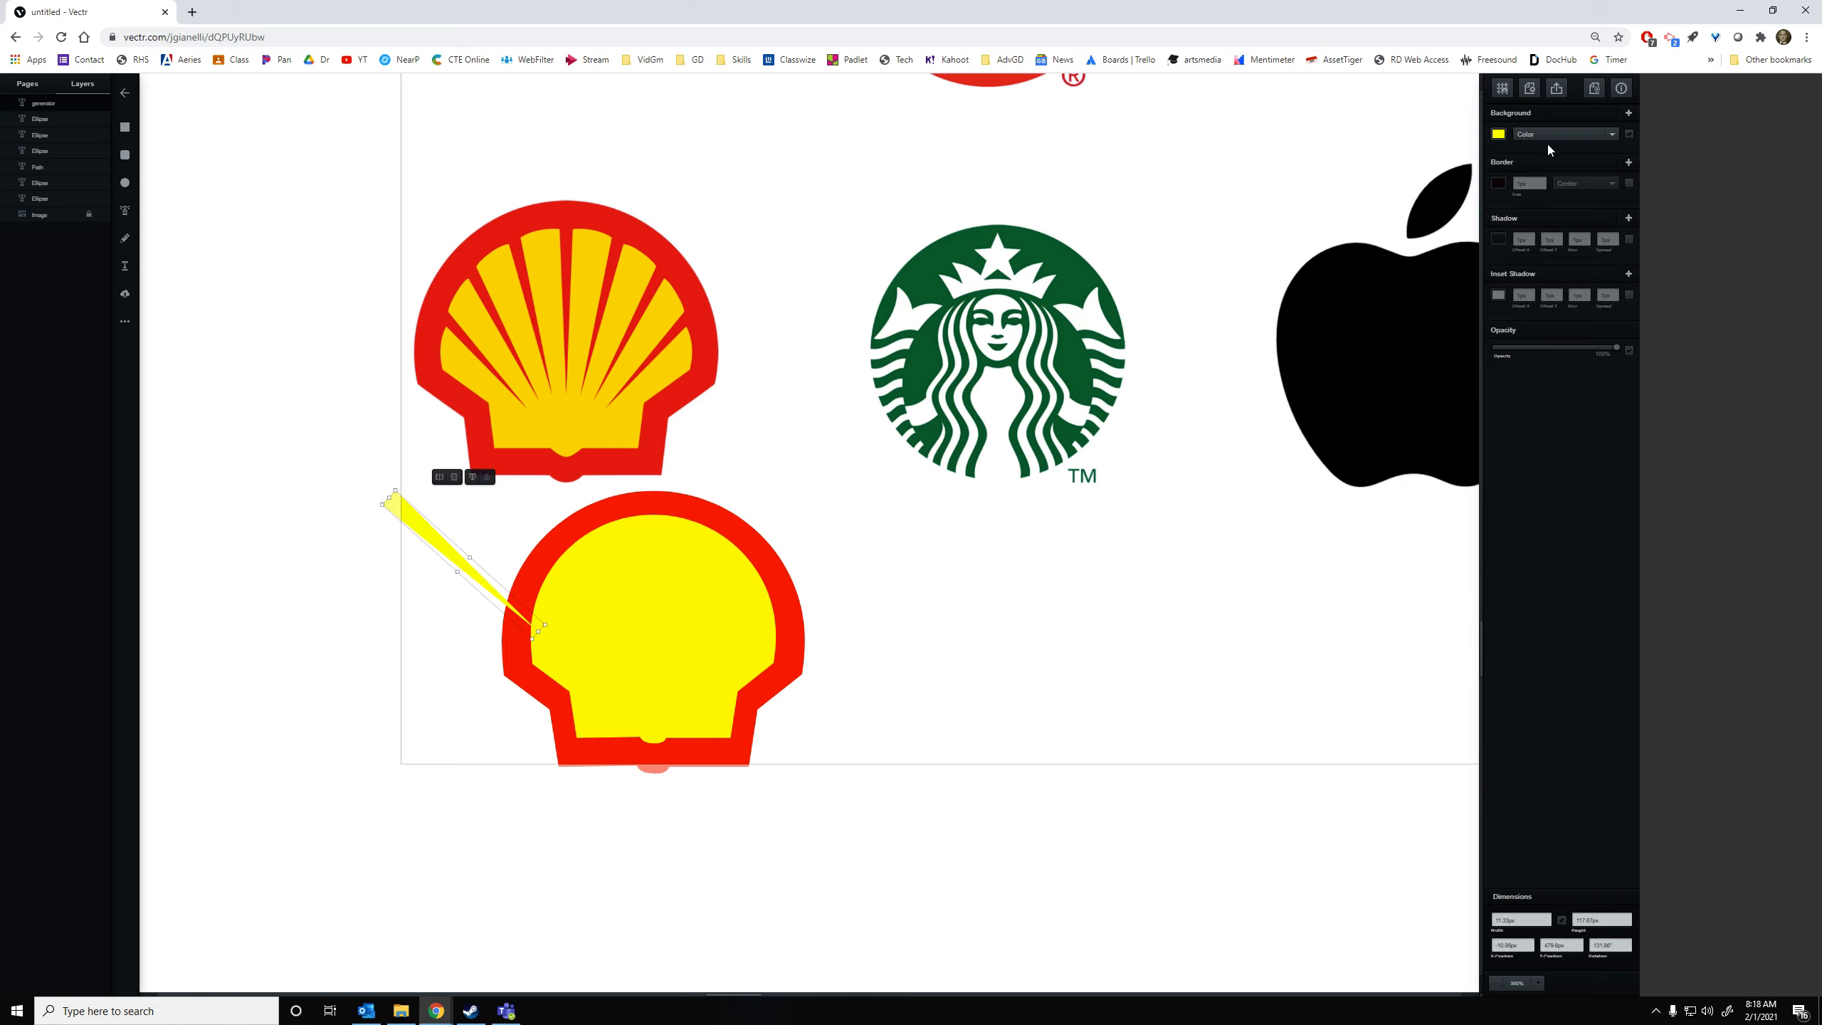
{"action": "left_click", "coordinate": [1505, 136]}
{"action": "left_click_drag", "start_coordinate": [1479, 116], "coordinate": [1472, 83]}
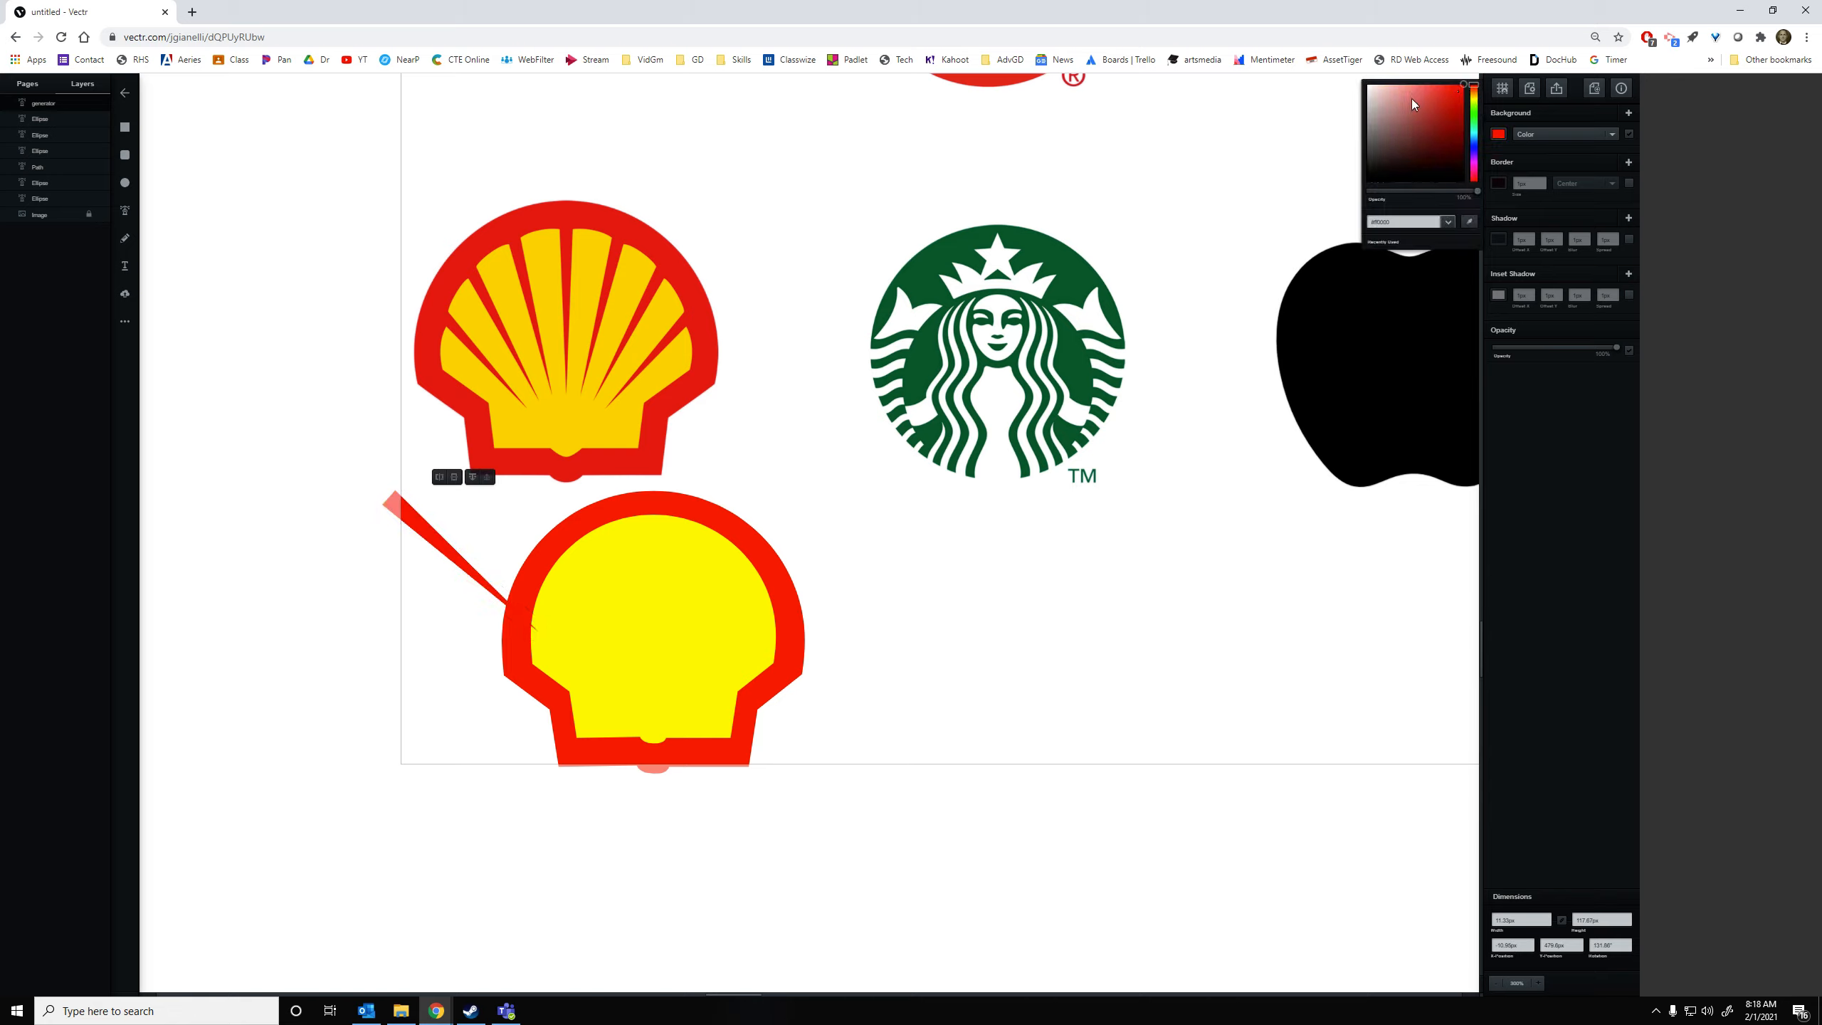
{"action": "left_click", "coordinate": [342, 535]}
Fit the triangle's angle and length to the original logo's lowest left stripe and place it on the new shell's left side
{"action": "left_click_drag", "start_coordinate": [443, 543], "coordinate": [436, 314]}
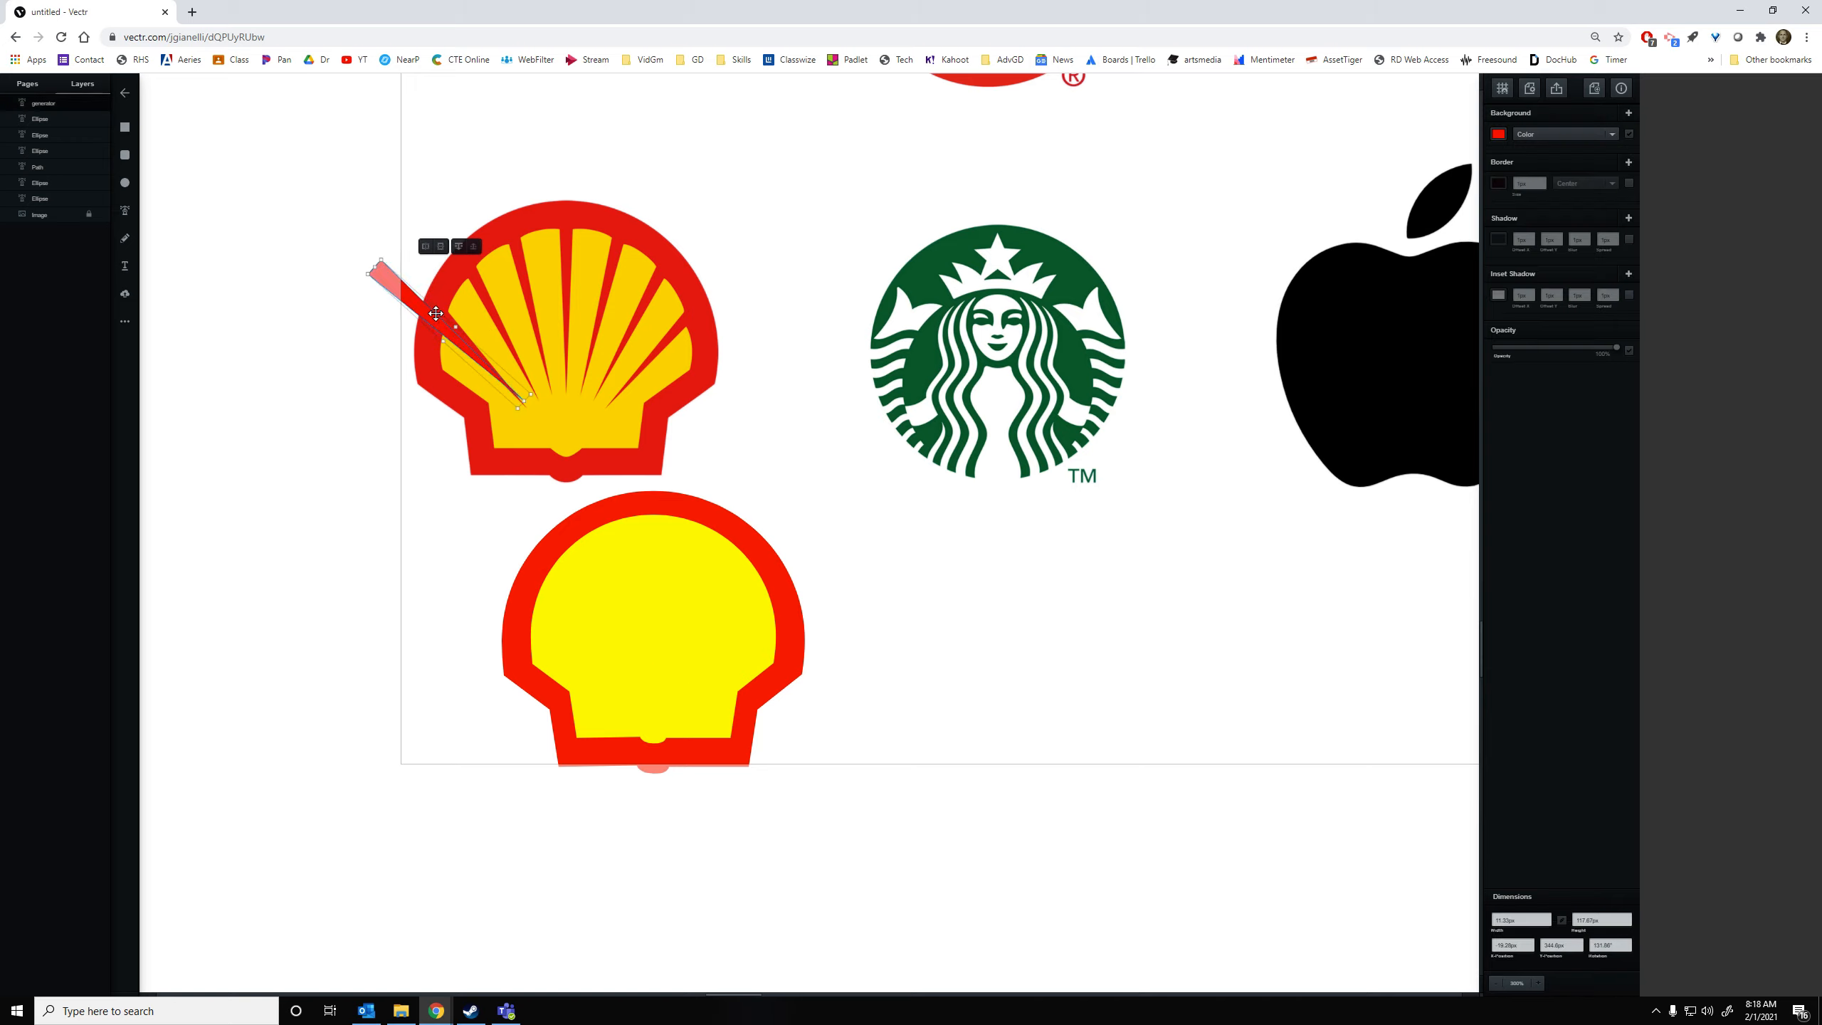
{"action": "left_click_drag", "start_coordinate": [378, 252], "coordinate": [388, 276]}
{"action": "left_click_drag", "start_coordinate": [387, 264], "coordinate": [431, 338]}
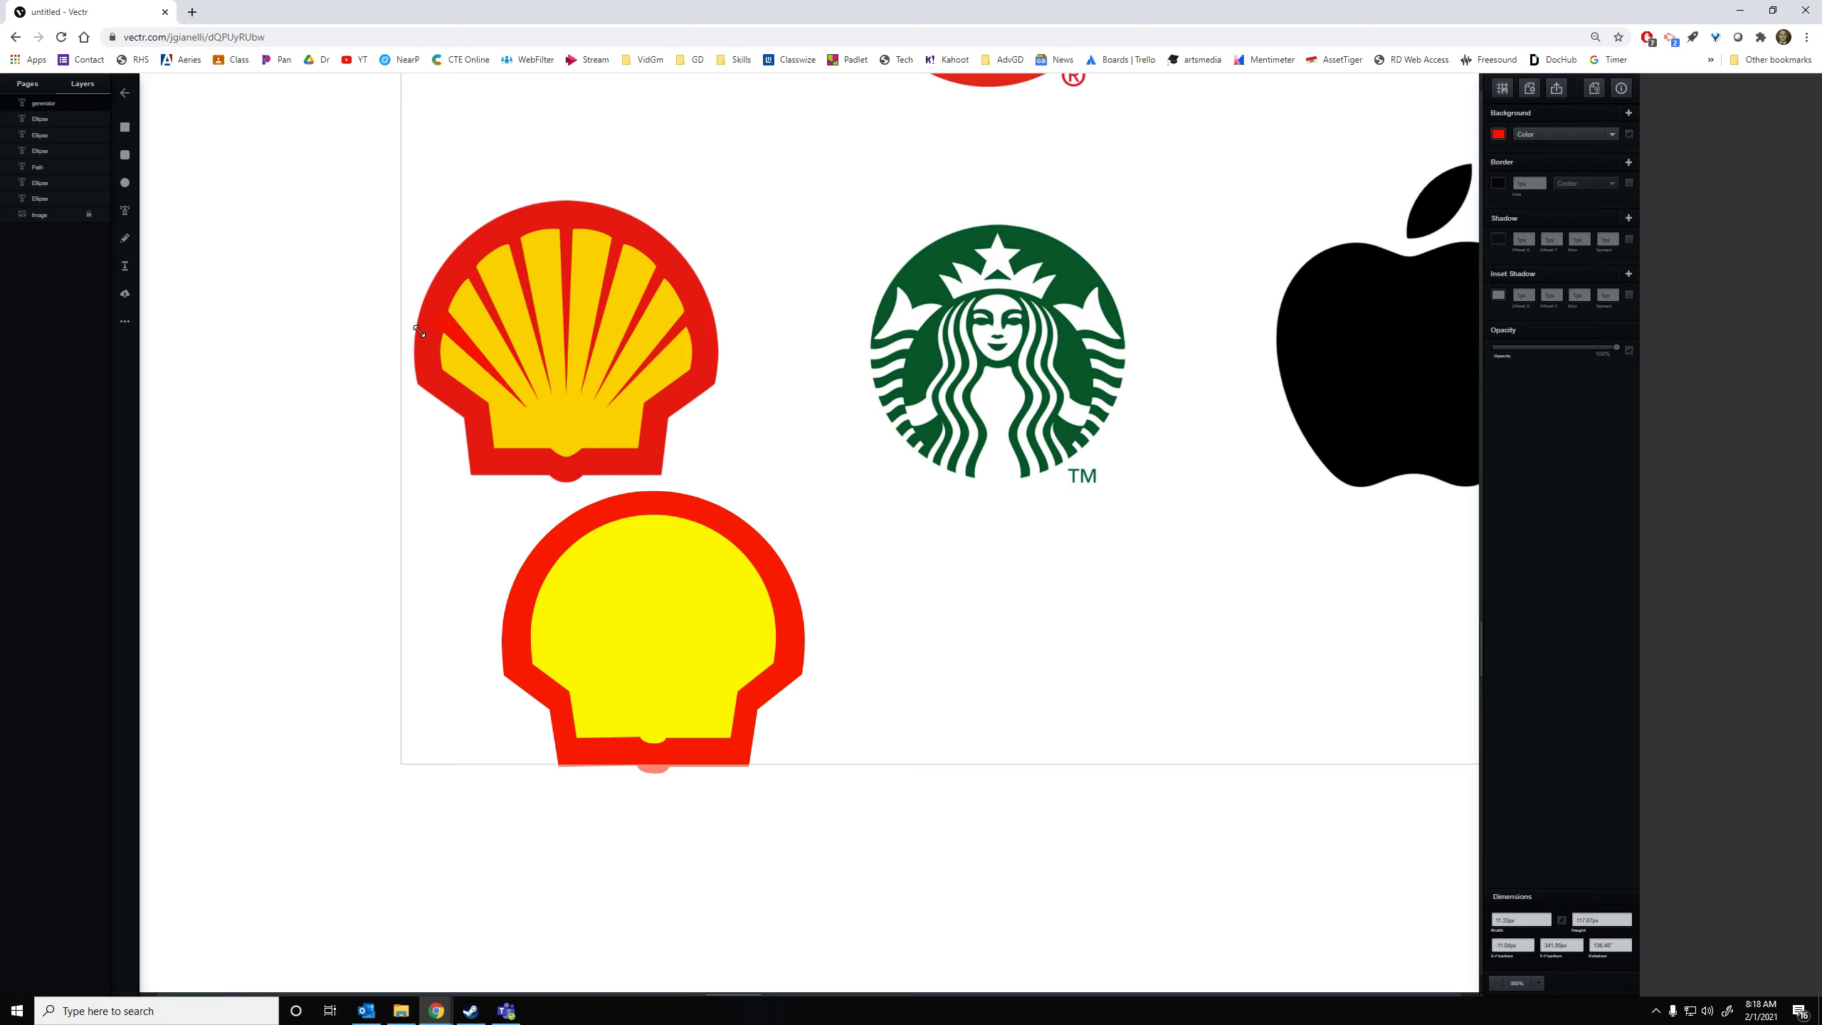
{"action": "left_click_drag", "start_coordinate": [467, 343], "coordinate": [558, 623]}
{"action": "left_click", "coordinate": [558, 623]}
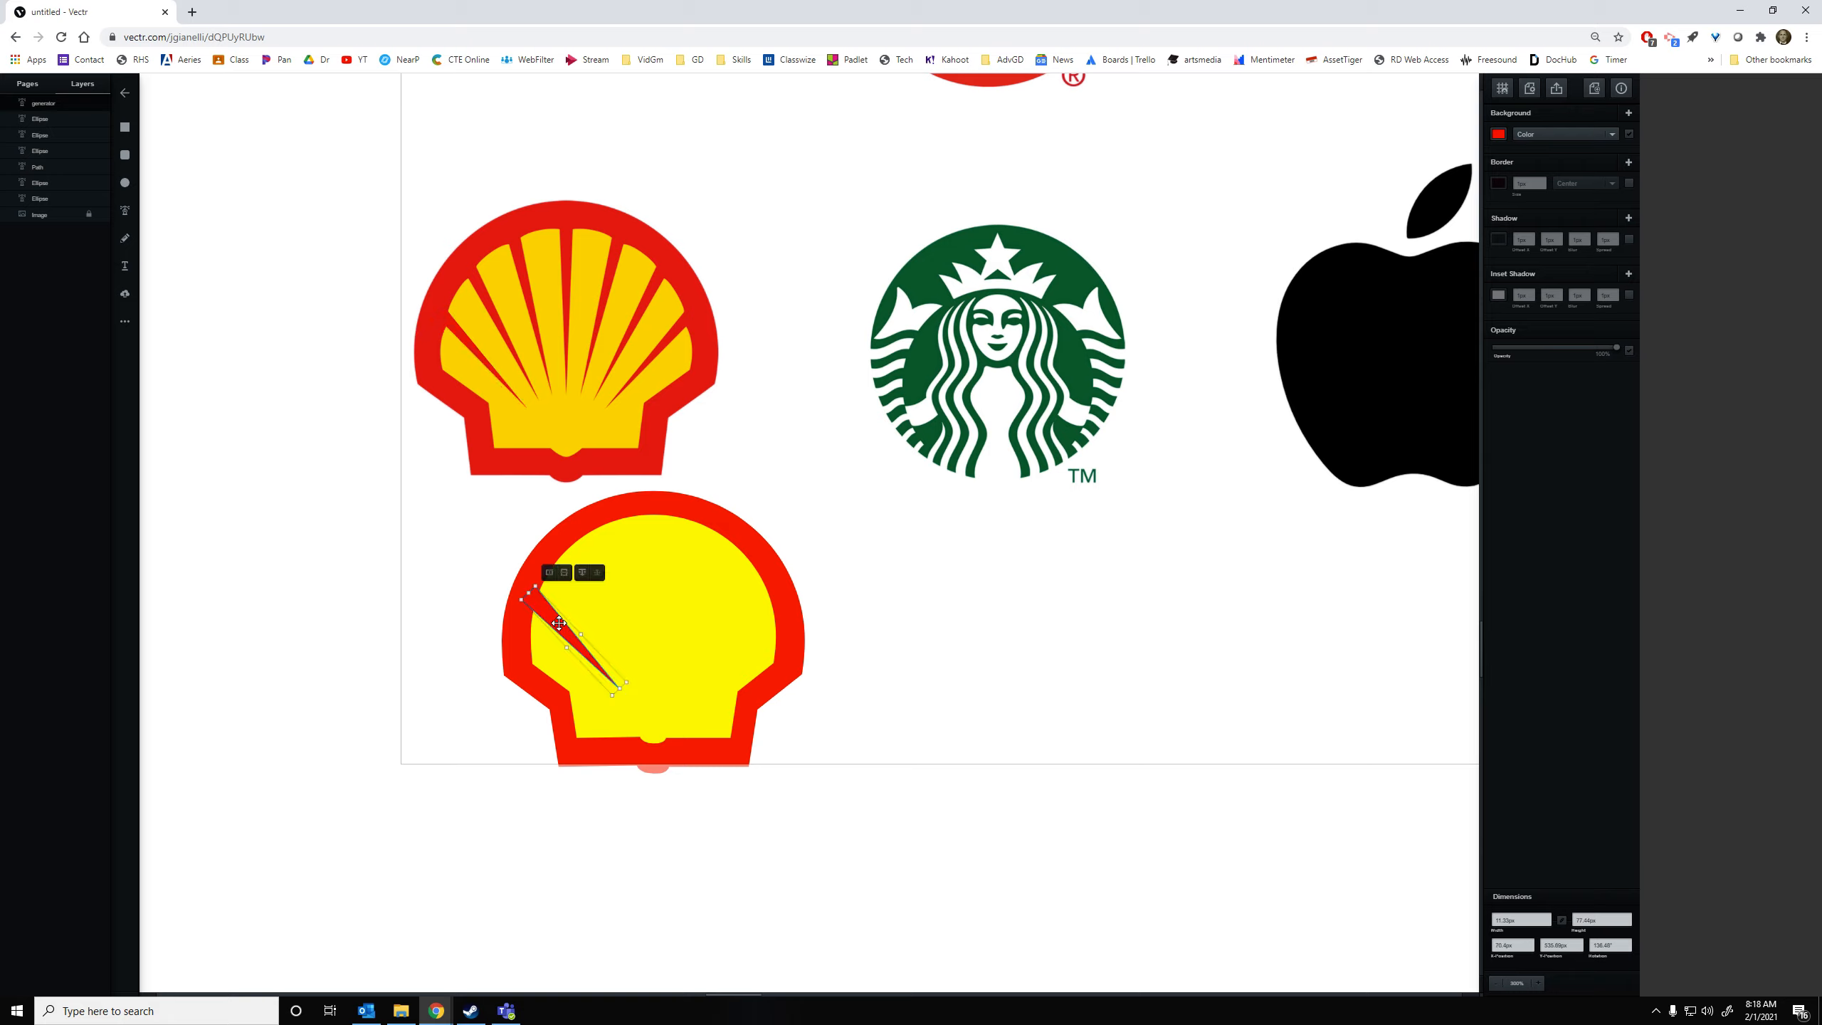
Duplicate the red stripe, then rotate and lengthen the copy as the second stripe from the left on the new shell
{"action": "left_click_drag", "start_coordinate": [547, 615], "coordinate": [567, 588]}
{"action": "key", "text": "ctrl+z"}
{"action": "key", "text": "ctrl+v"}
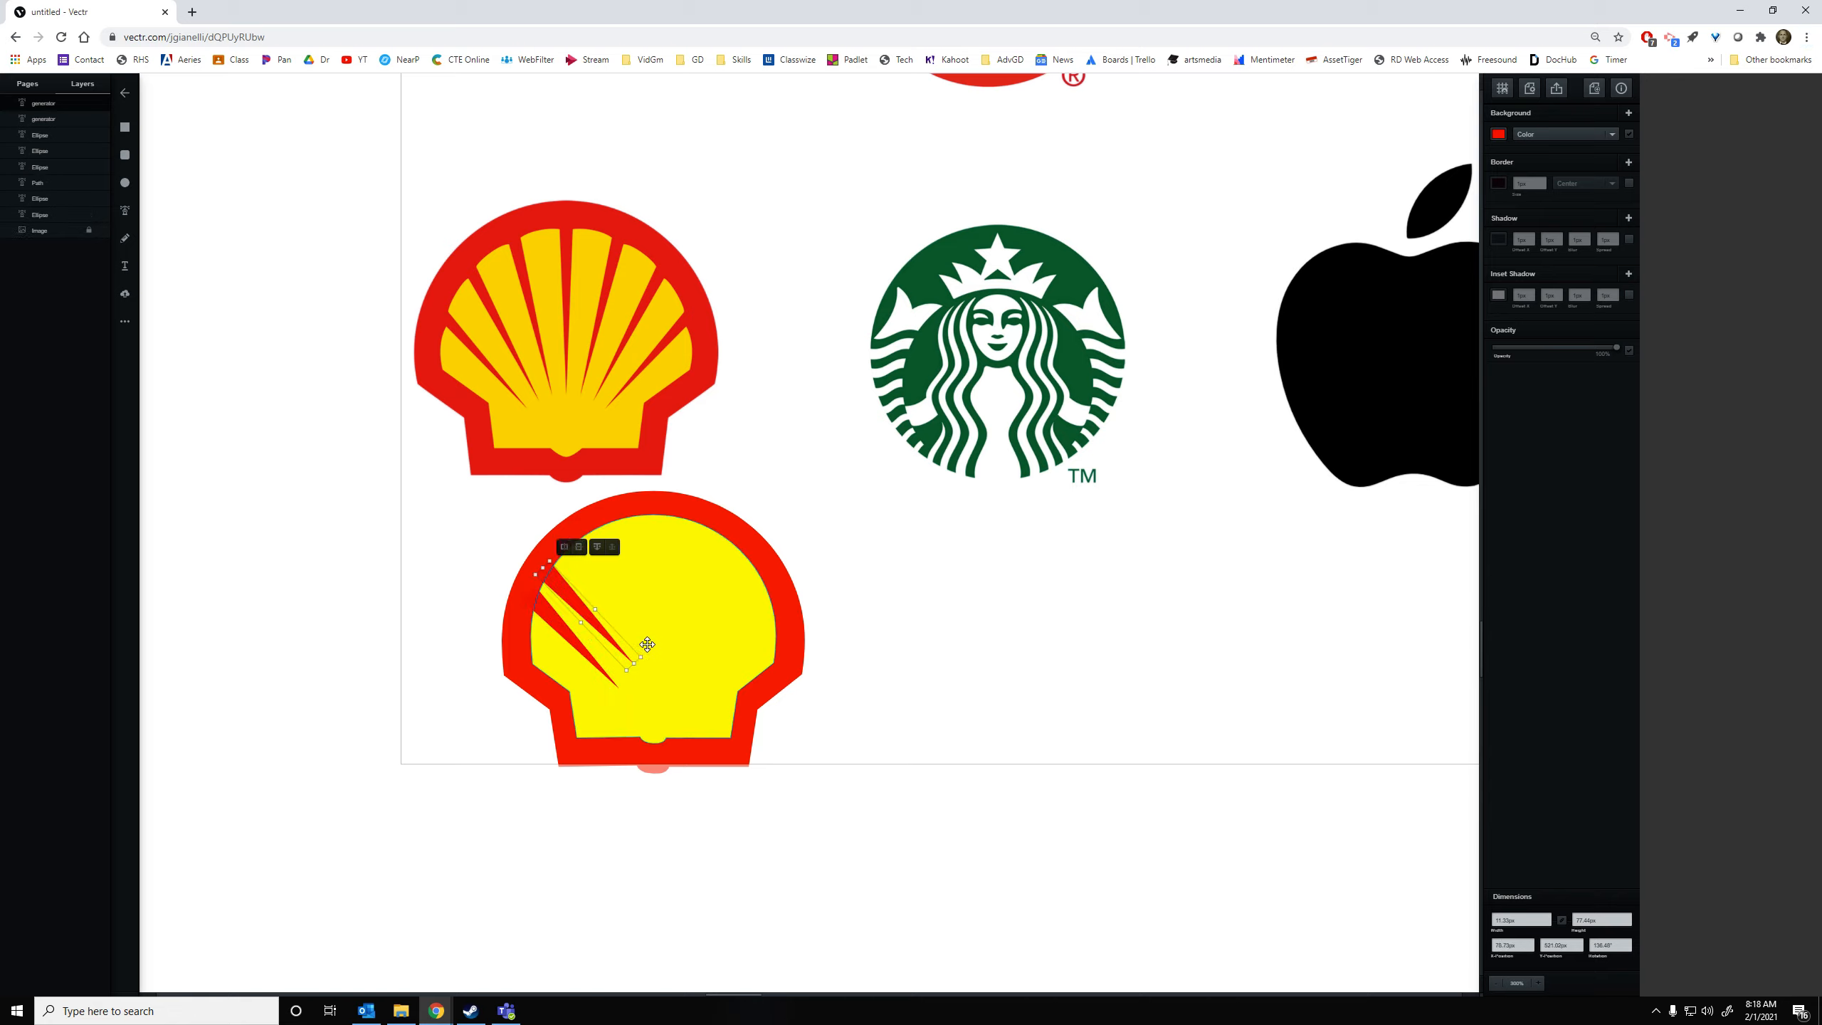
{"action": "left_click_drag", "start_coordinate": [651, 659], "coordinate": [632, 674]}
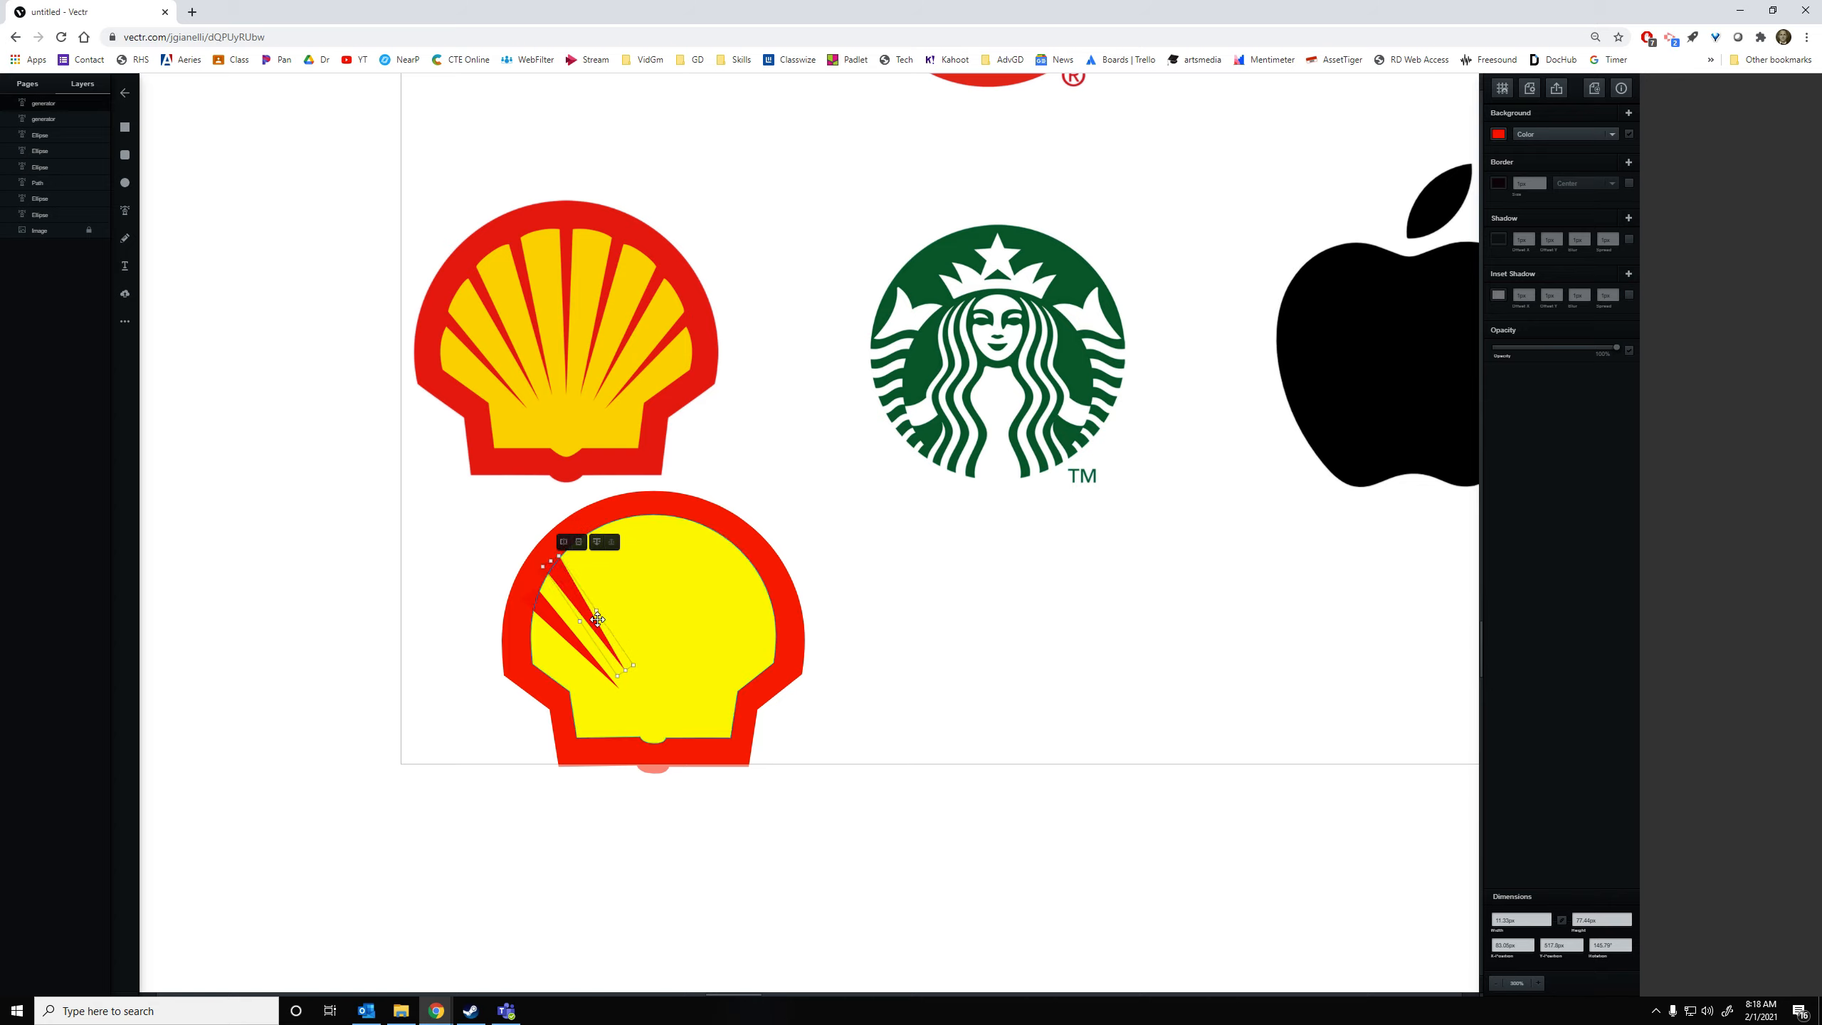
{"action": "left_click_drag", "start_coordinate": [571, 587], "coordinate": [577, 581]}
{"action": "left_click_drag", "start_coordinate": [630, 668], "coordinate": [651, 674]}
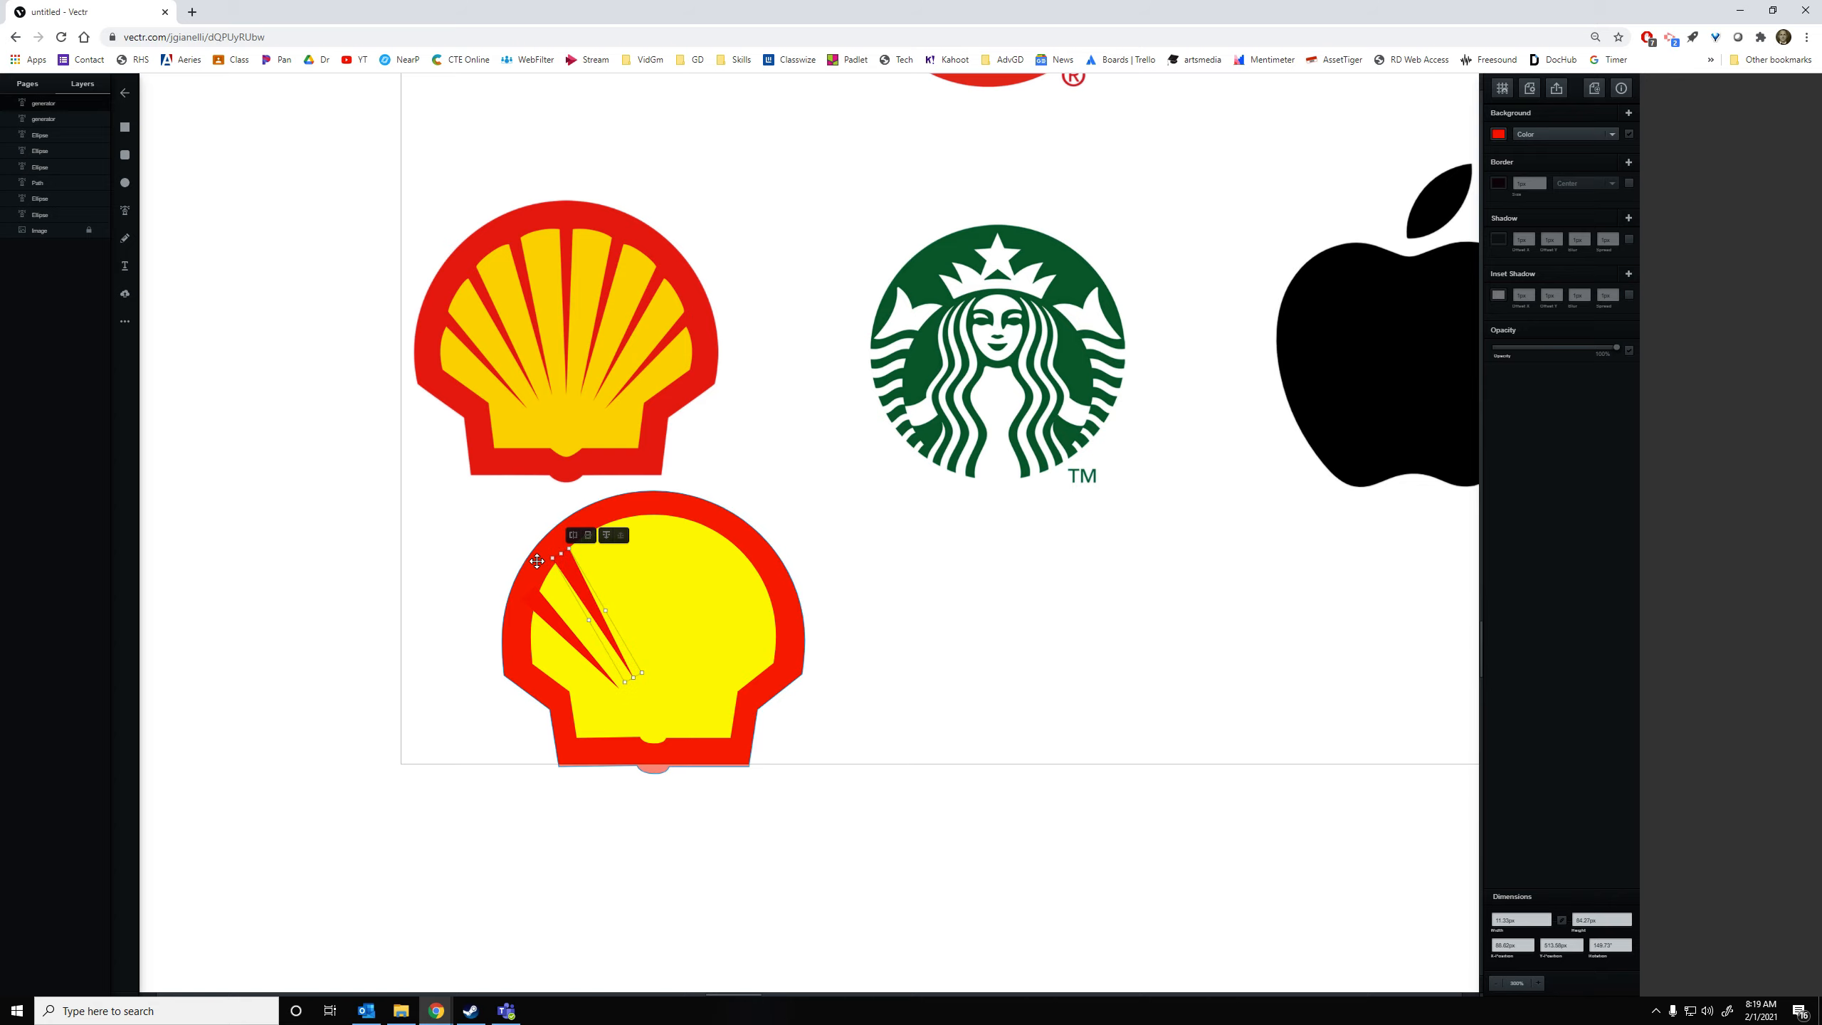
{"action": "left_click_drag", "start_coordinate": [564, 568], "coordinate": [562, 564]}
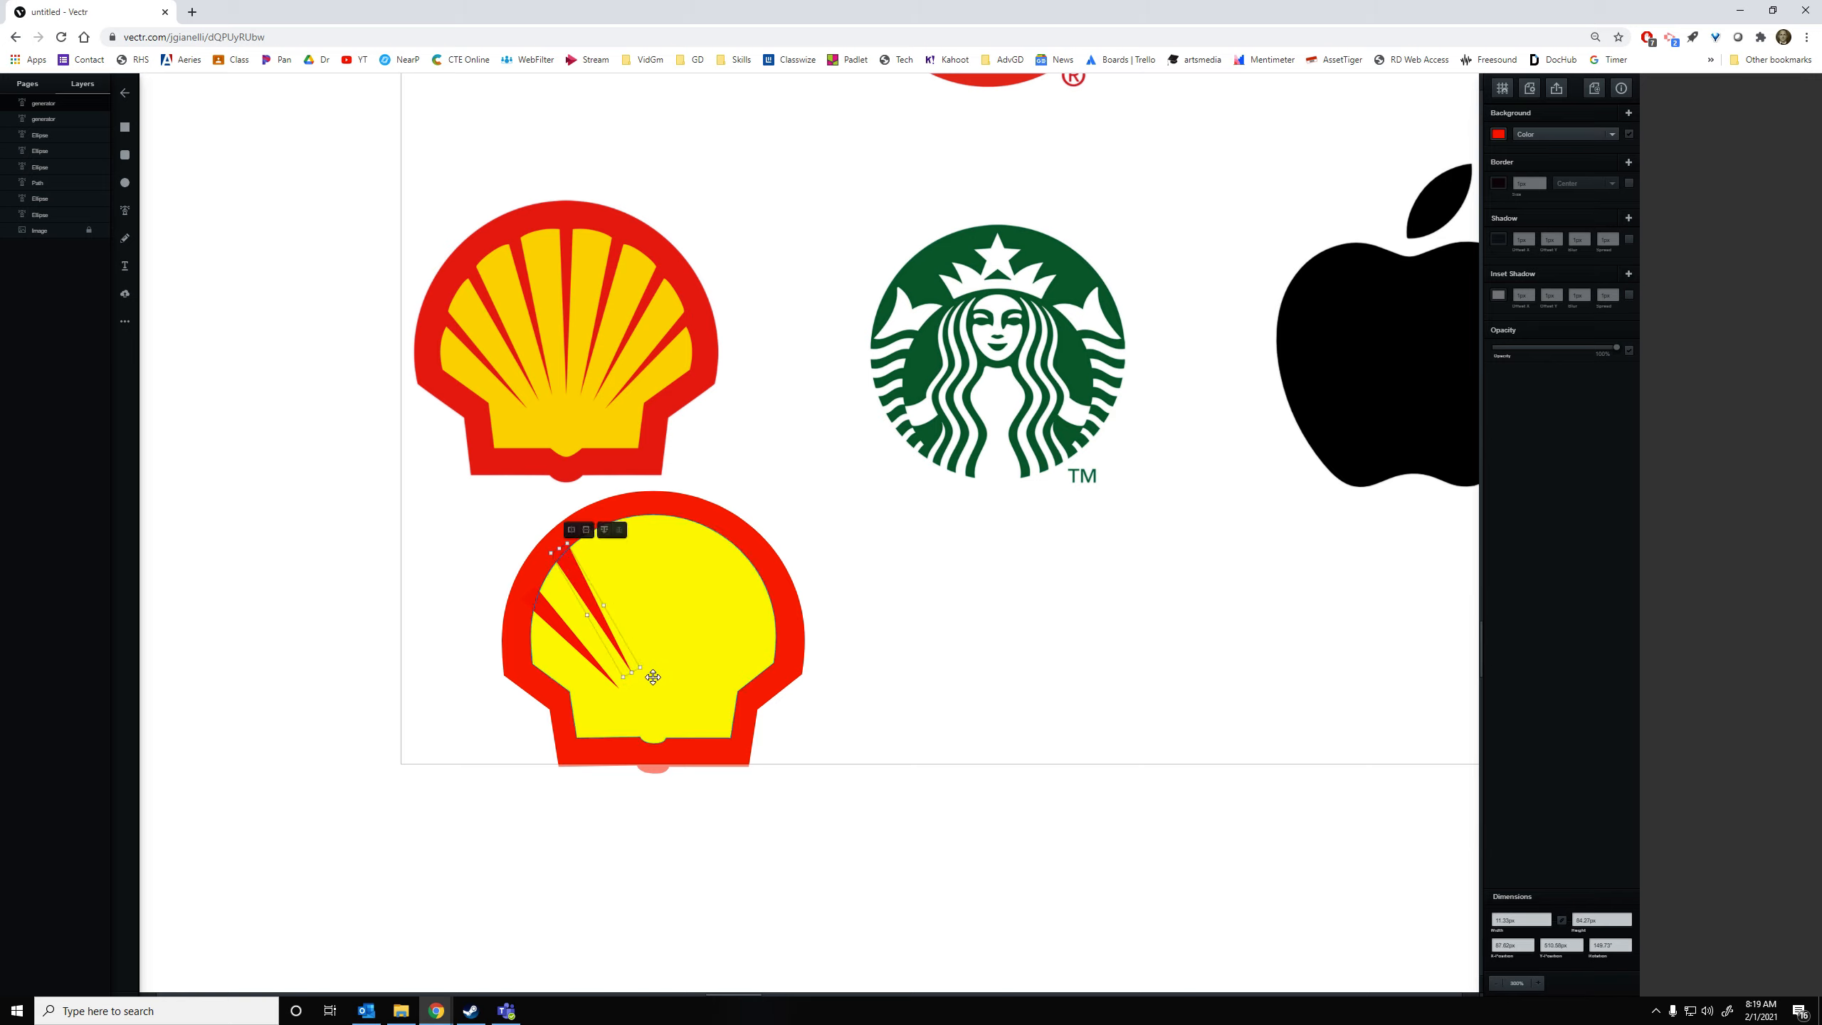
Paste a third red stripe, place it right of the second and rotate it closer to vertical
{"action": "key", "text": "ctrl+v"}
{"action": "left_click_drag", "start_coordinate": [589, 591], "coordinate": [611, 562]}
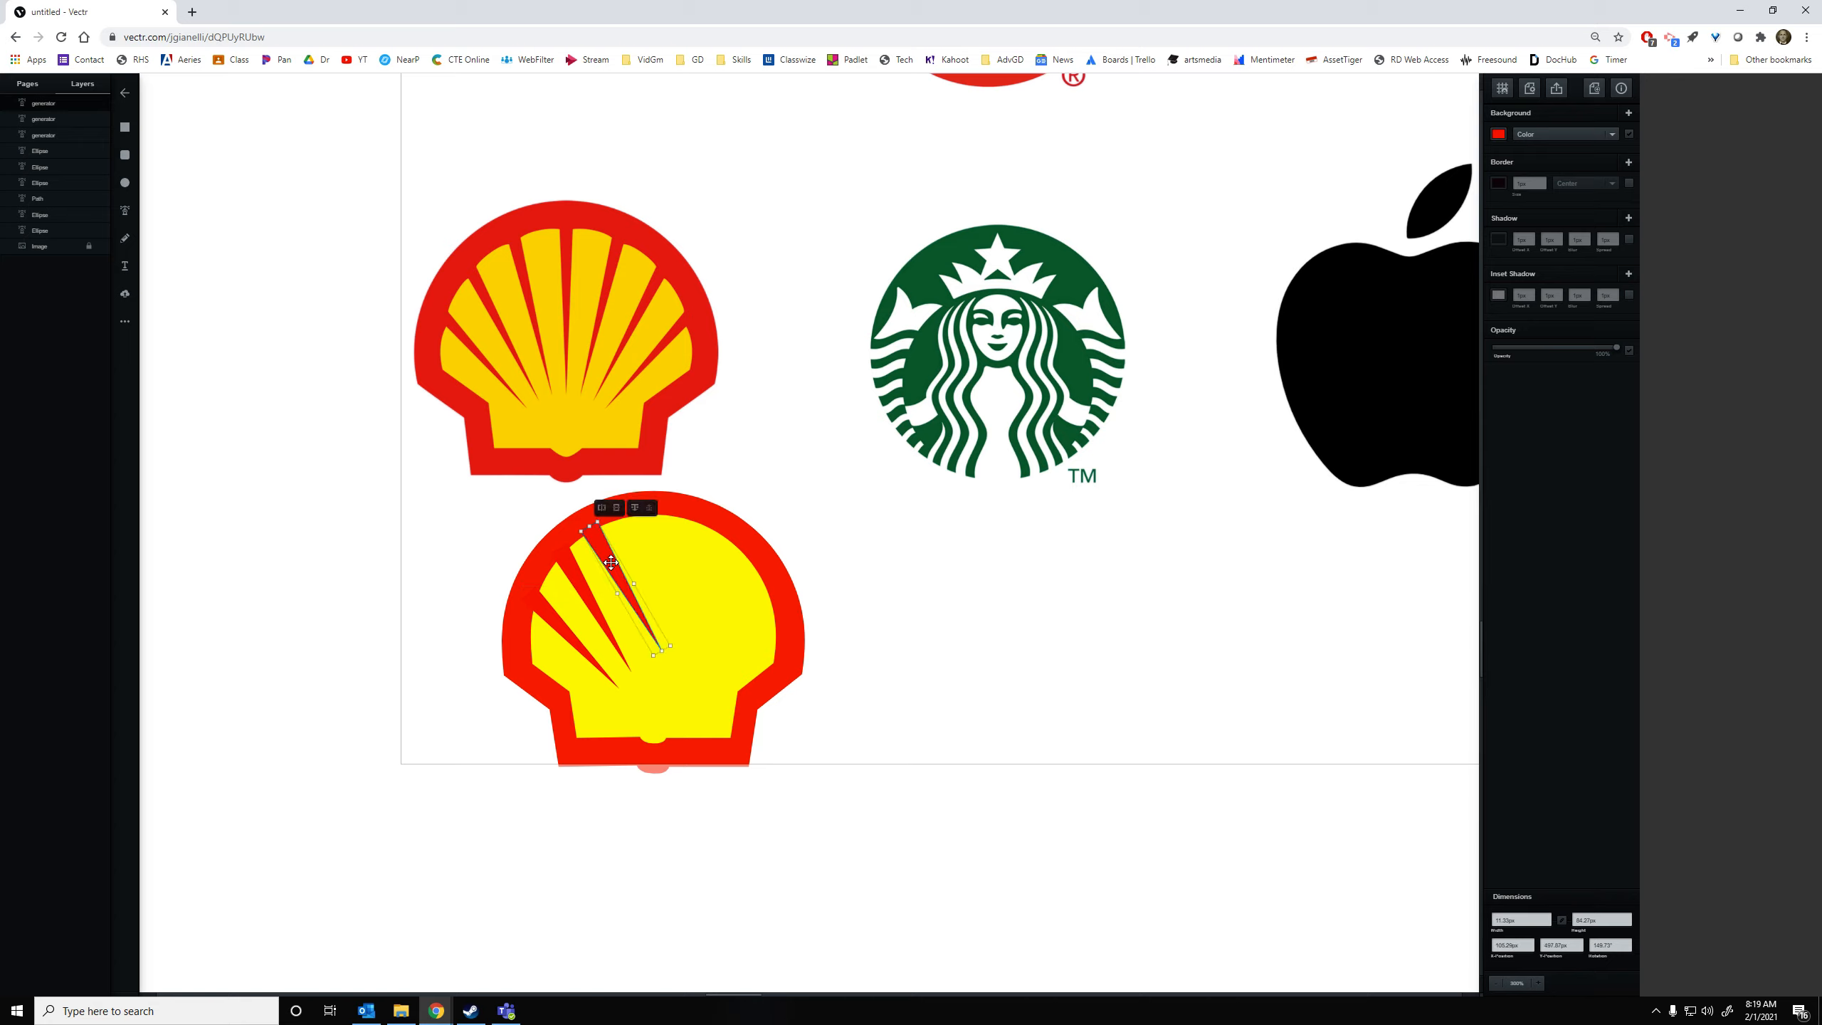
{"action": "left_click_drag", "start_coordinate": [677, 647], "coordinate": [662, 659]}
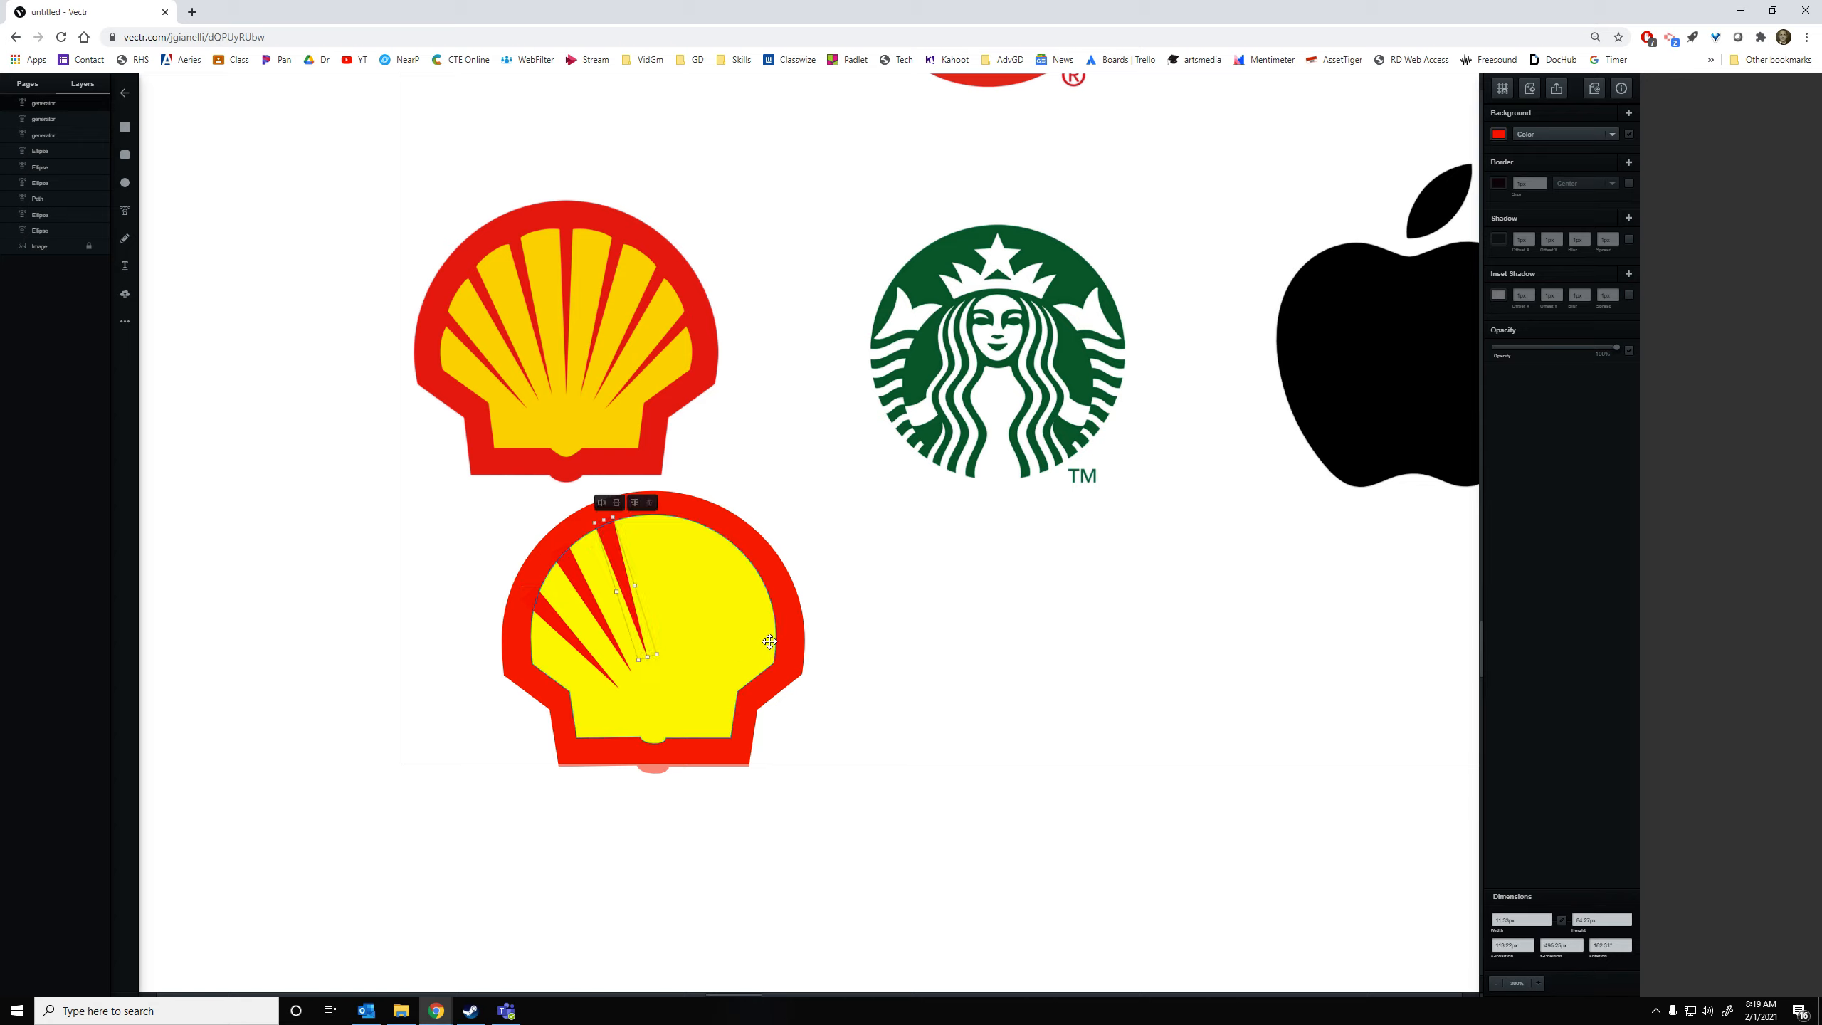
{"action": "left_click", "coordinate": [857, 580]}
Select all parts of the new shell, scale them together to about 126 px wide and move them up within the page
{"action": "scroll", "coordinate": [813, 521], "scroll_direction": "right", "scroll_amount": 1}
{"action": "left_click_drag", "start_coordinate": [759, 481], "coordinate": [423, 805]}
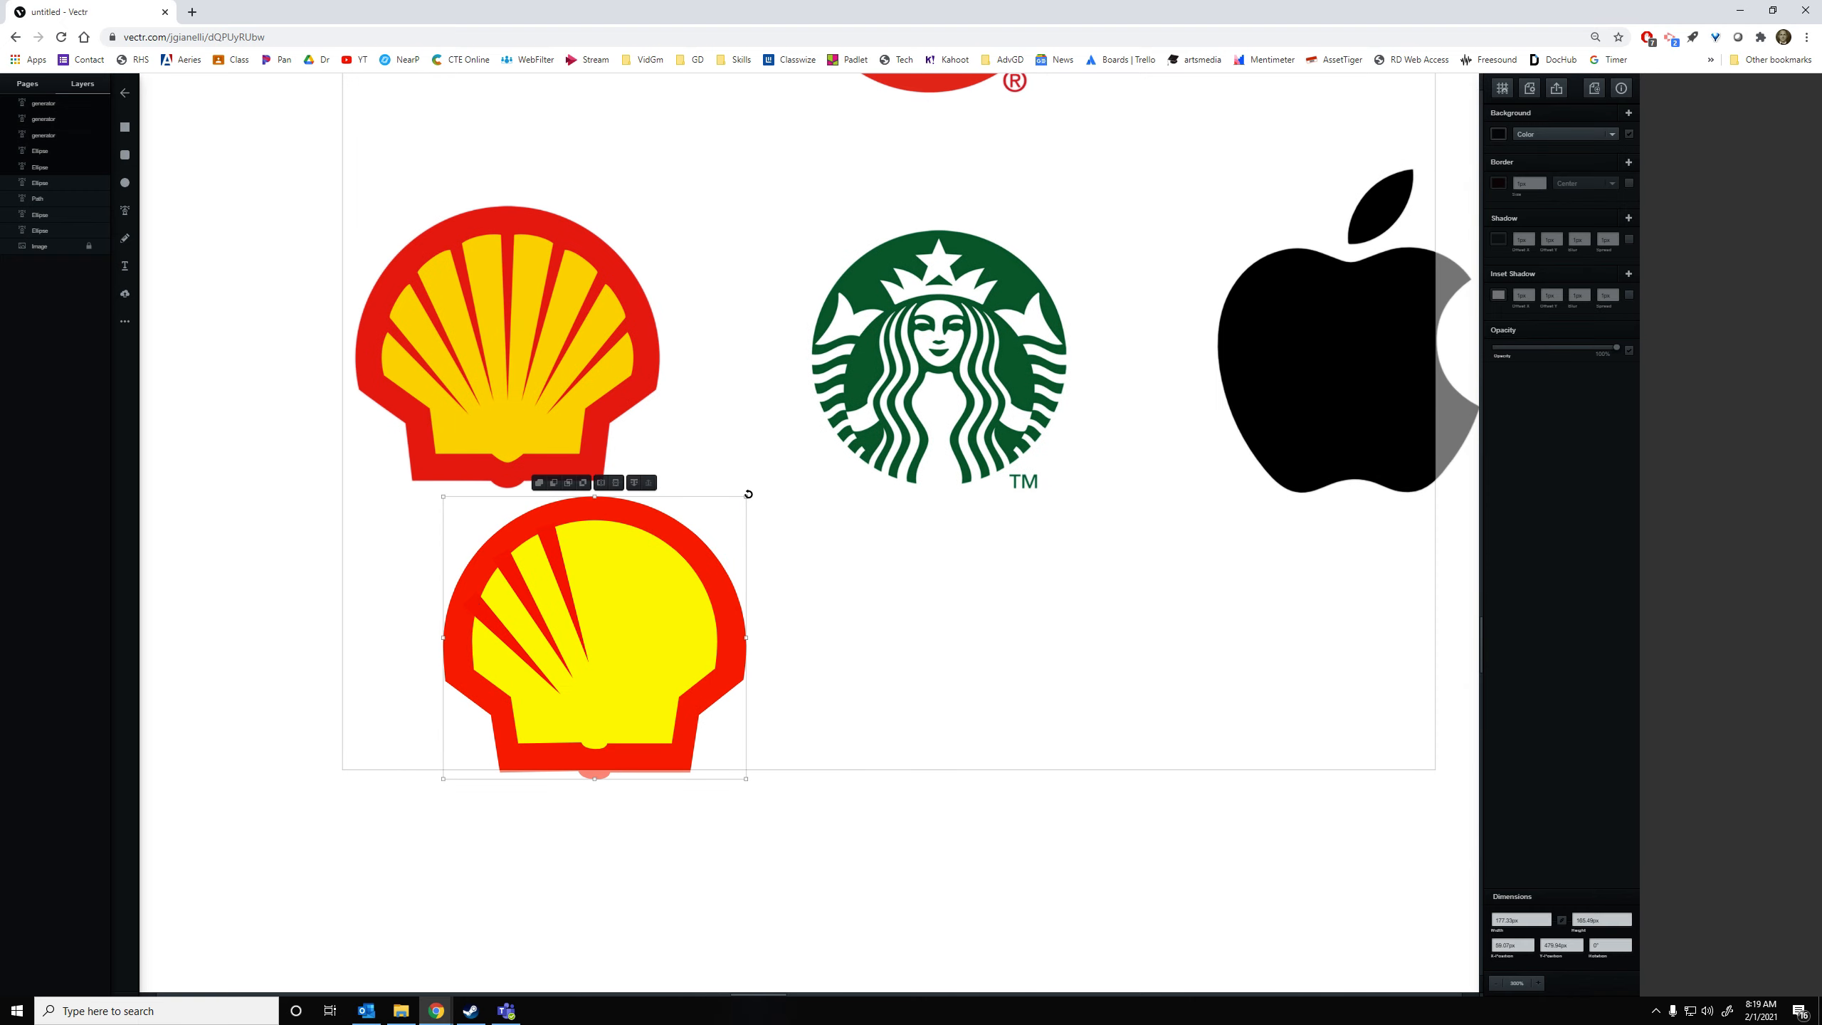
{"action": "left_click_drag", "start_coordinate": [744, 495], "coordinate": [659, 553]}
{"action": "left_click_drag", "start_coordinate": [591, 687], "coordinate": [596, 642]}
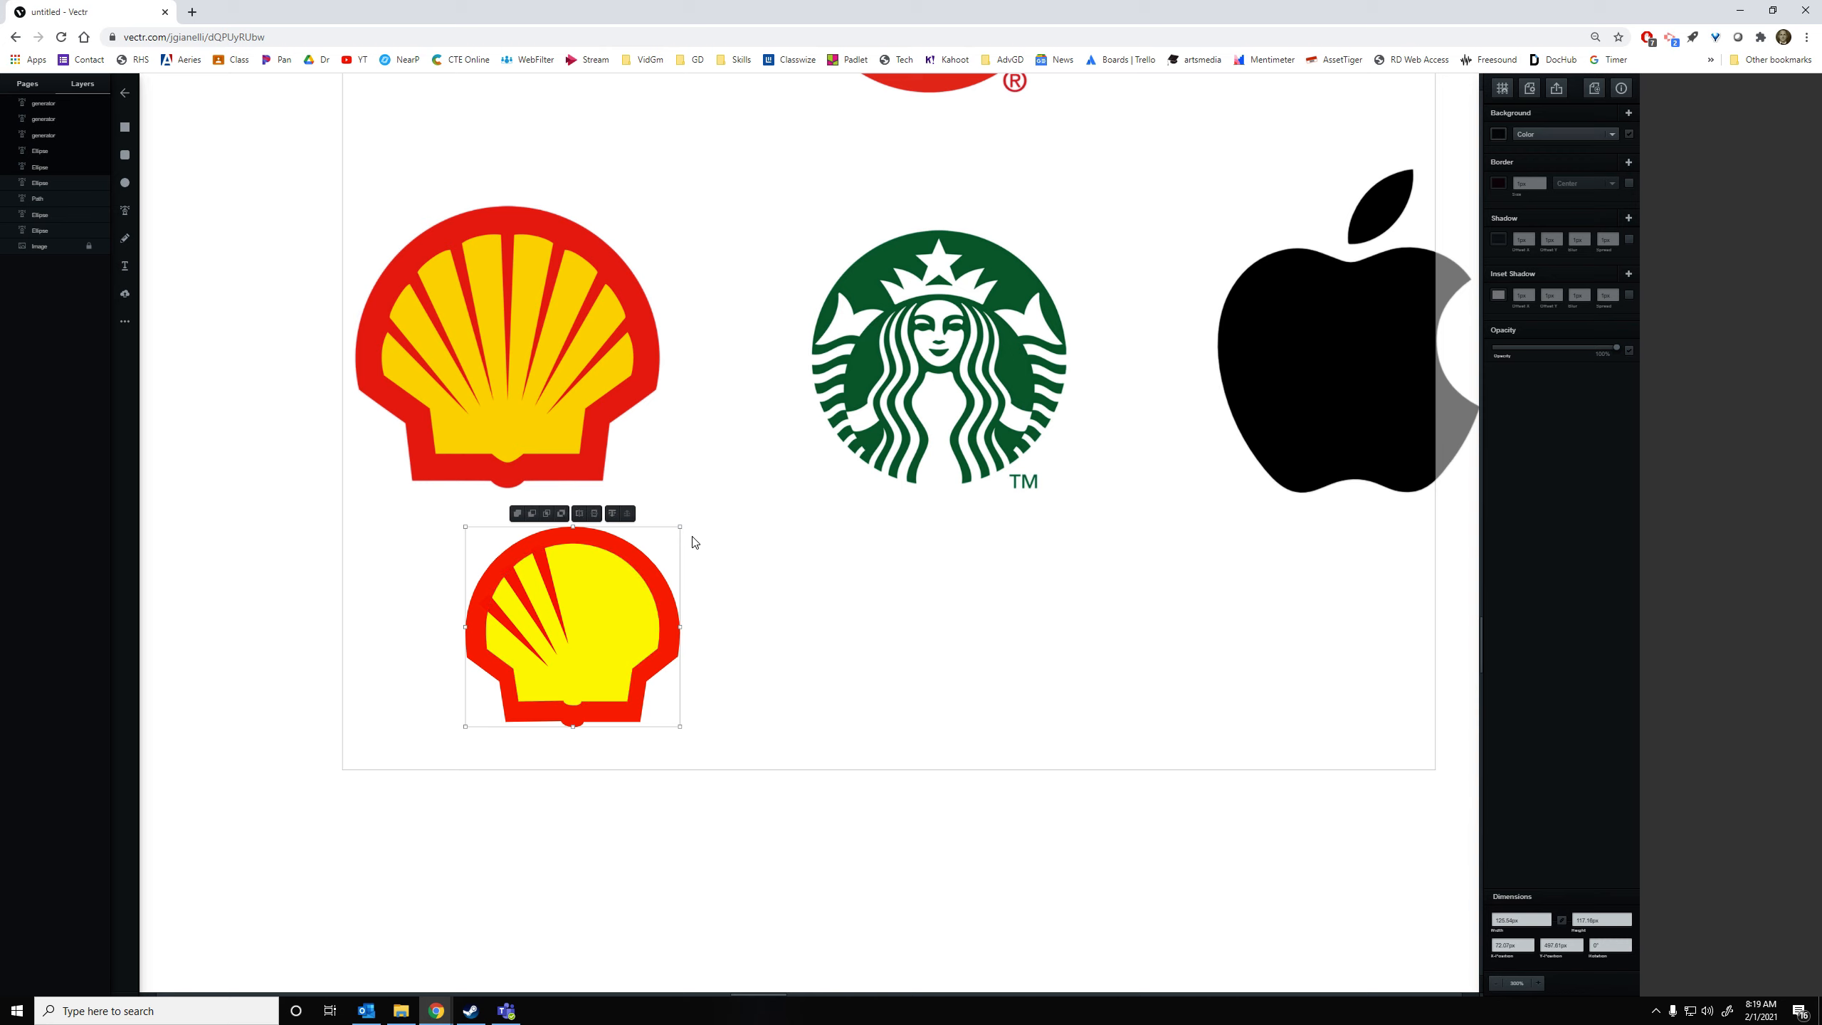
Draw a yellow ellipse about 100 px wide and 117 px tall over the original Apple logo's upper left lobe
{"action": "left_click", "coordinate": [693, 538]}
{"action": "left_click_drag", "start_coordinate": [755, 553], "coordinate": [603, 554]}
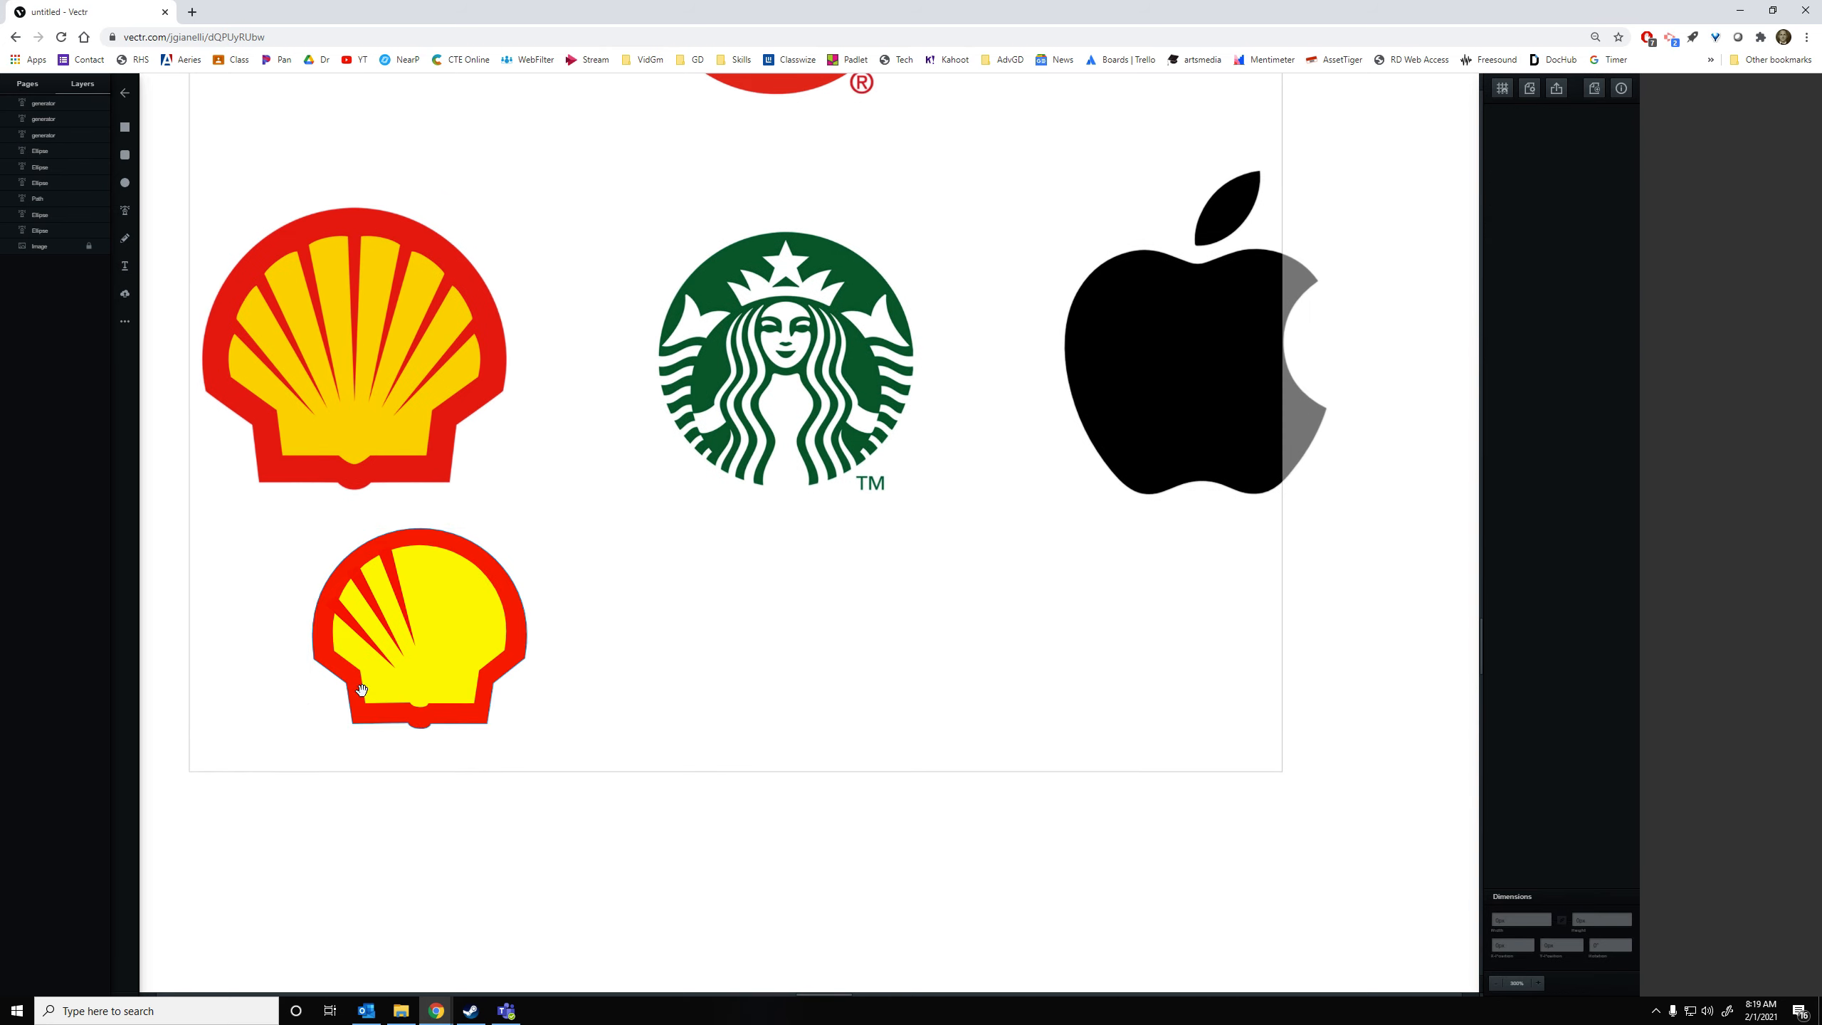
{"action": "left_click", "coordinate": [358, 685]}
{"action": "left_click_drag", "start_coordinate": [818, 580], "coordinate": [775, 599]}
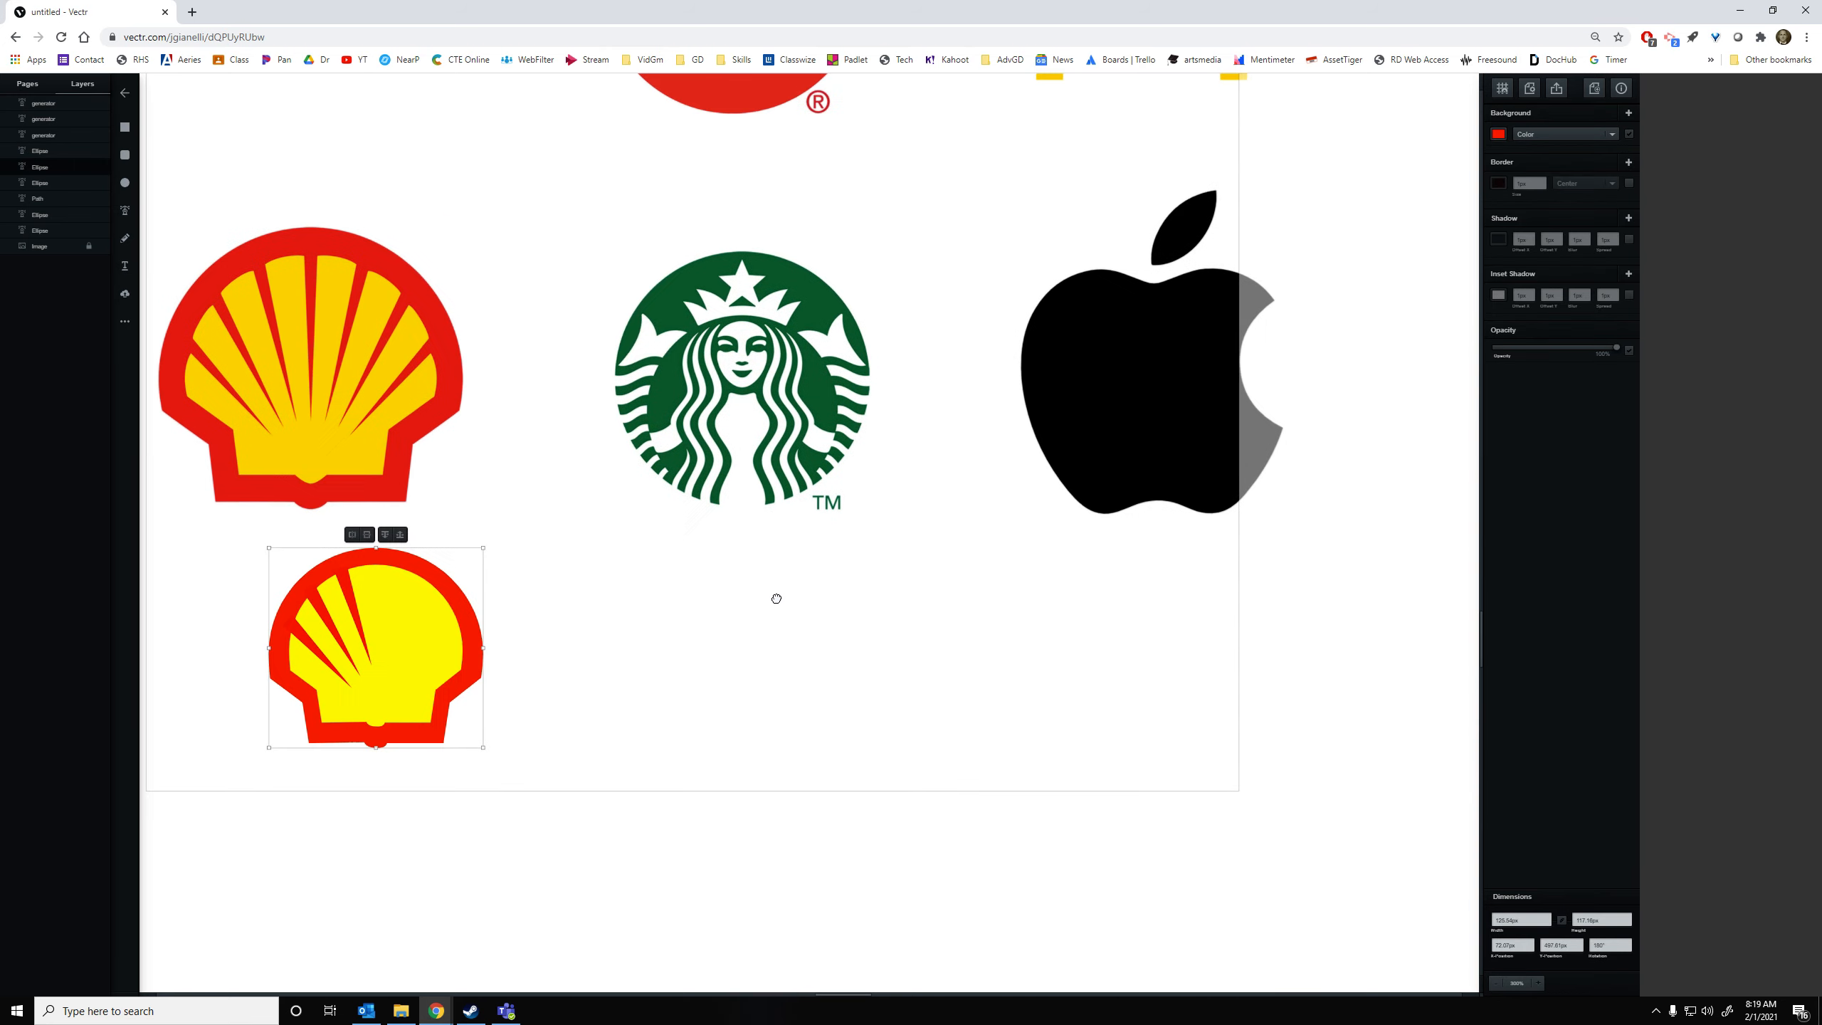
{"action": "left_click", "coordinate": [786, 590]}
{"action": "left_click_drag", "start_coordinate": [1274, 428], "coordinate": [299, 585]}
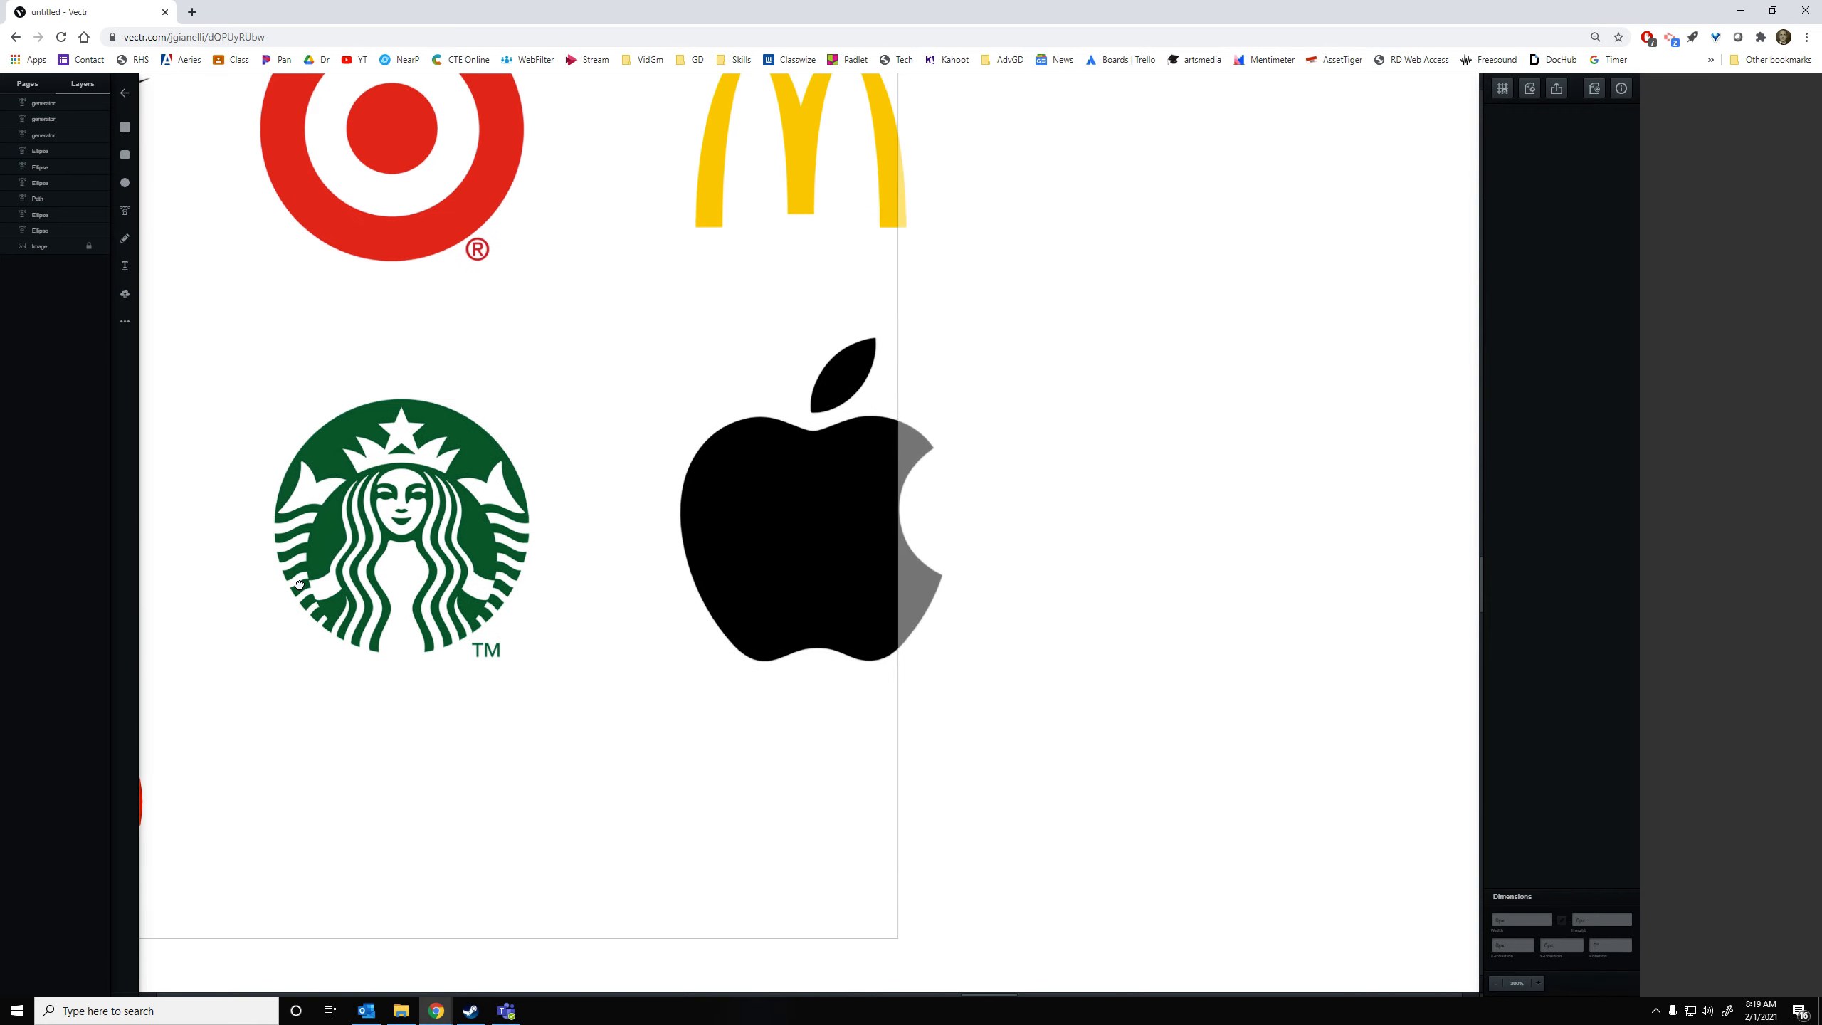
{"action": "left_click", "coordinate": [124, 182]}
{"action": "mouse_move", "coordinate": [704, 638]}
{"action": "left_mouse_down"}
{"action": "mouse_move", "coordinate": [951, 402]}
{"action": "mouse_move", "coordinate": [909, 435]}
{"action": "left_mouse_up"}
{"action": "left_click_drag", "start_coordinate": [792, 520], "coordinate": [762, 499]}
{"action": "left_click_drag", "start_coordinate": [881, 414], "coordinate": [844, 418]}
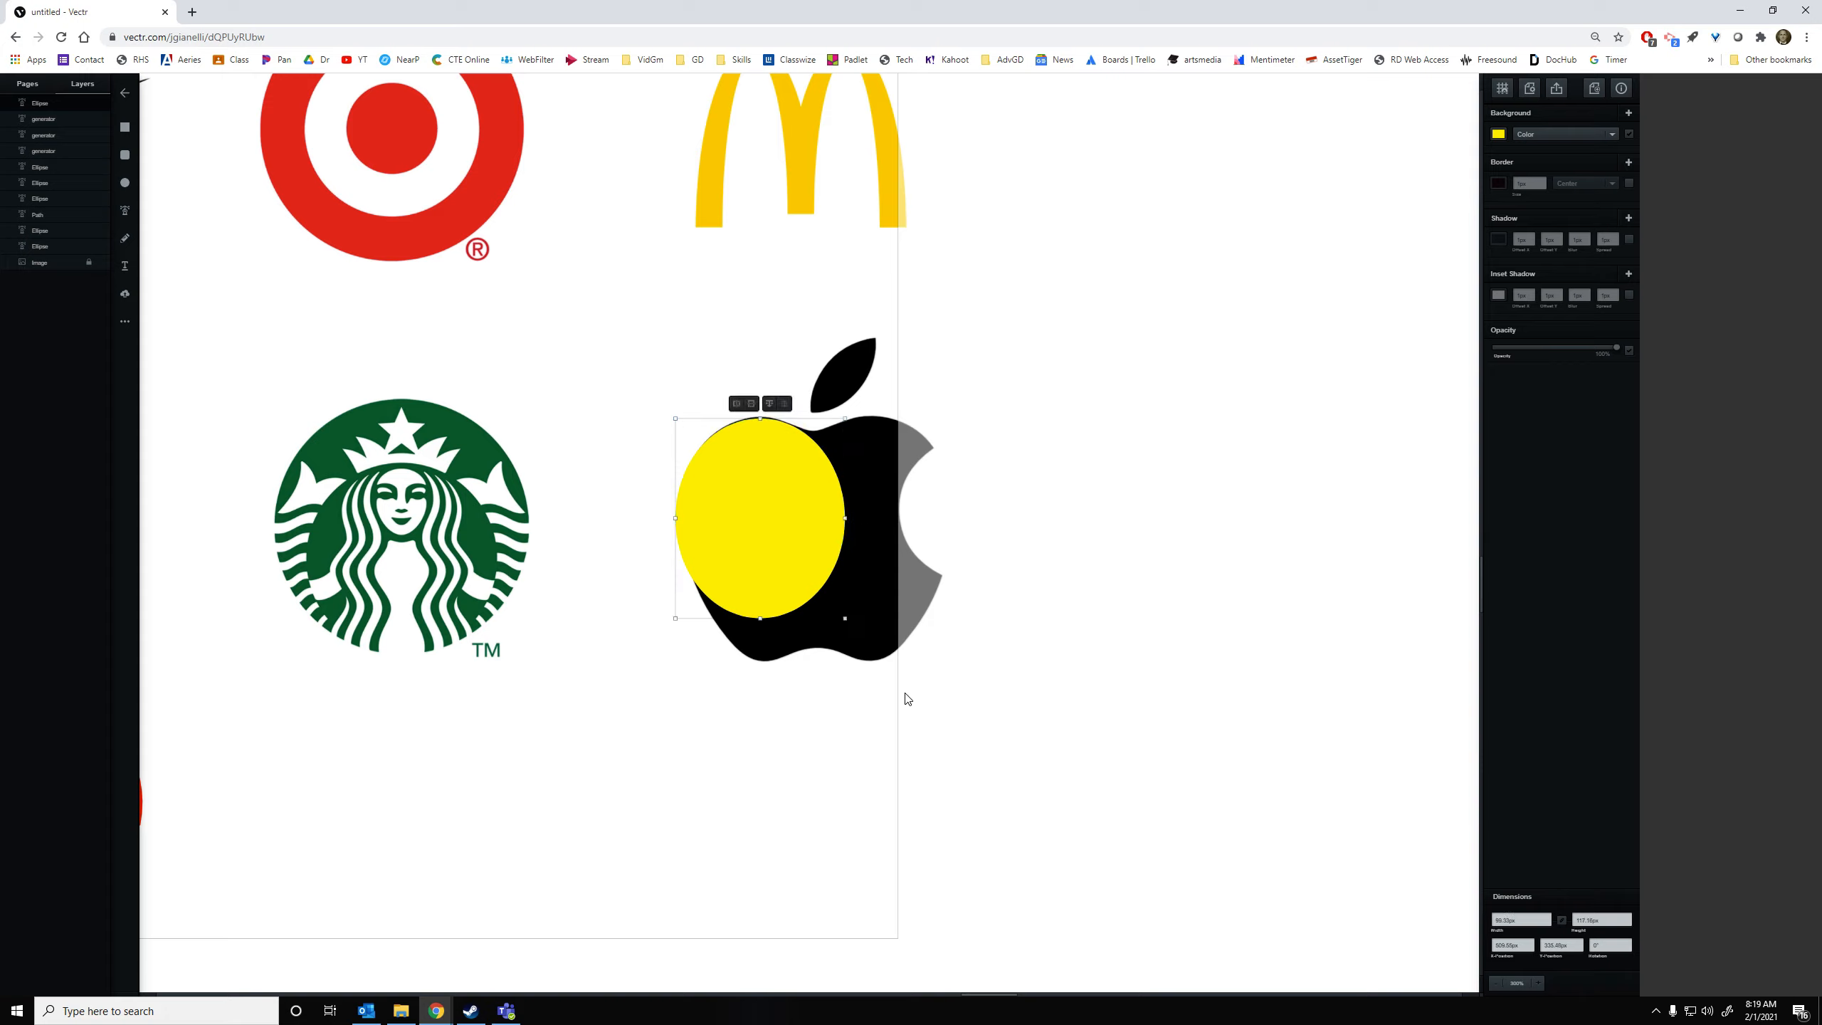
Draw a second ellipse over the apple's lower left lobe, then stretch and rotate it to follow the tapered side
{"action": "left_click", "coordinate": [125, 182]}
{"action": "mouse_move", "coordinate": [603, 759]}
{"action": "left_mouse_down"}
{"action": "mouse_move", "coordinate": [825, 549]}
{"action": "mouse_move", "coordinate": [720, 605]}
{"action": "mouse_move", "coordinate": [740, 611]}
{"action": "left_mouse_up"}
{"action": "left_click_drag", "start_coordinate": [689, 683], "coordinate": [776, 564]}
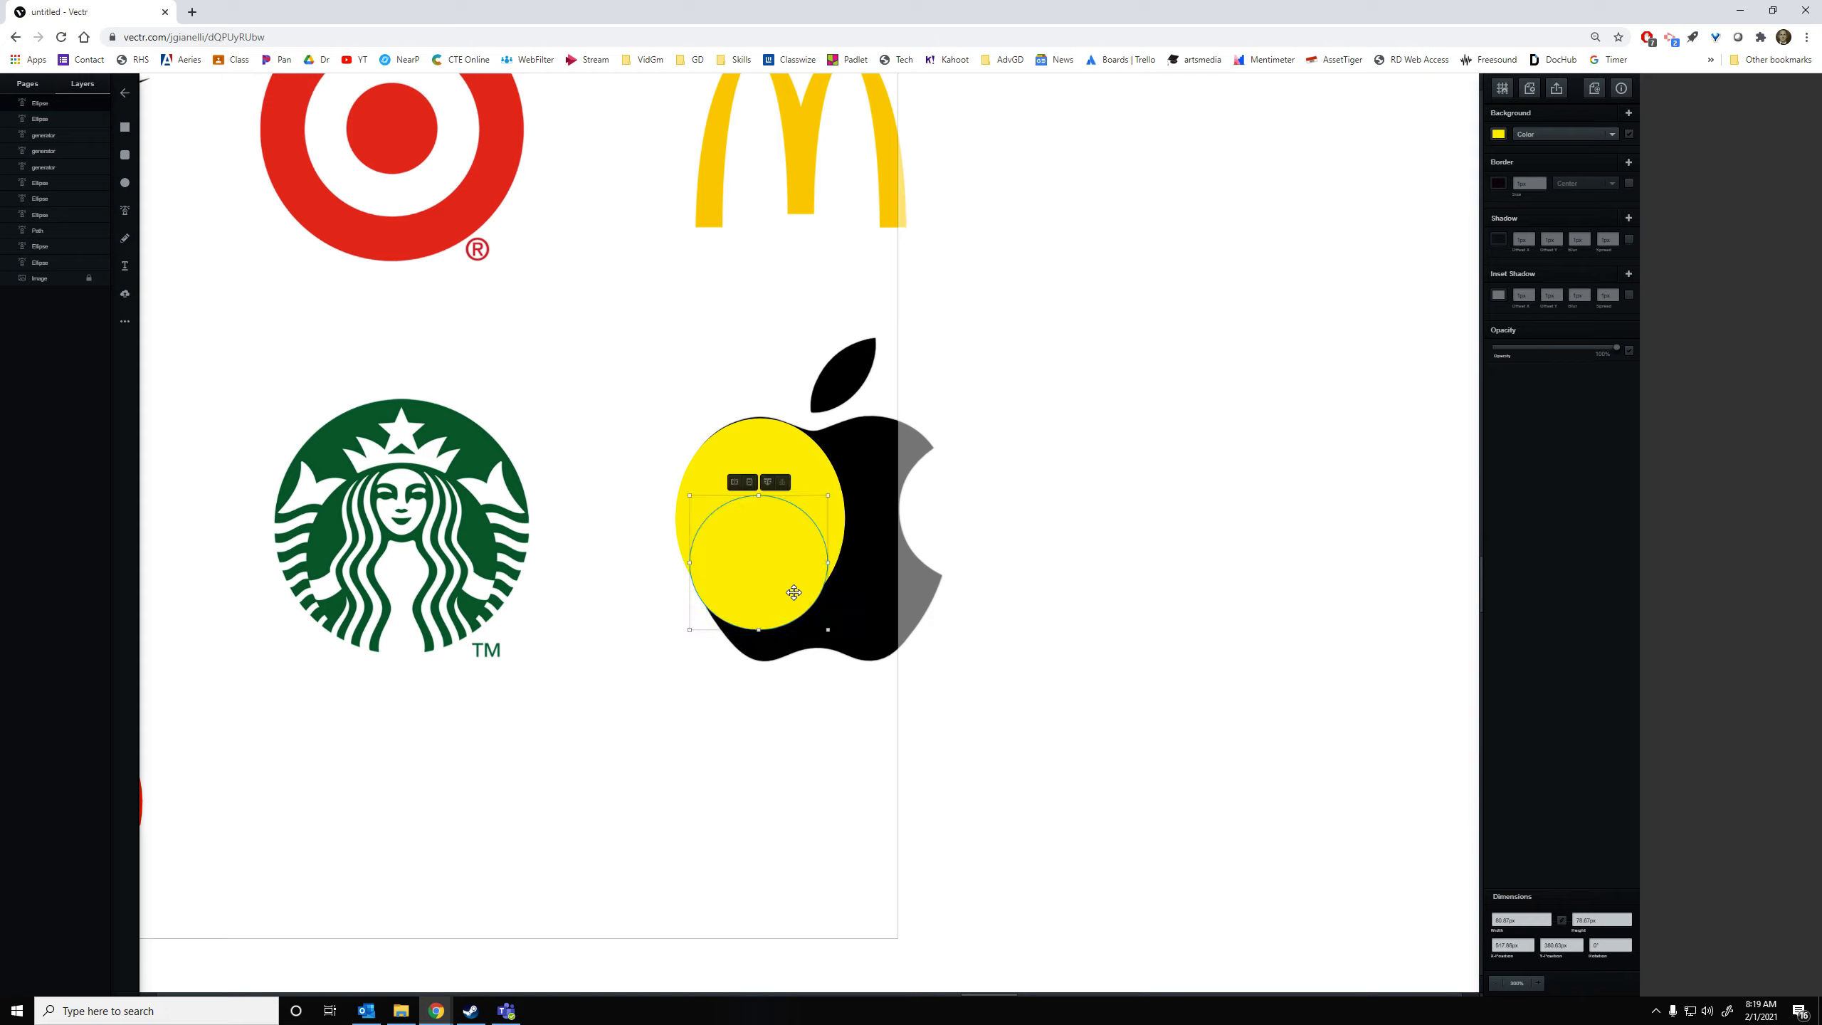
{"action": "left_click_drag", "start_coordinate": [762, 628], "coordinate": [759, 656]}
{"action": "left_click_drag", "start_coordinate": [836, 490], "coordinate": [780, 541]}
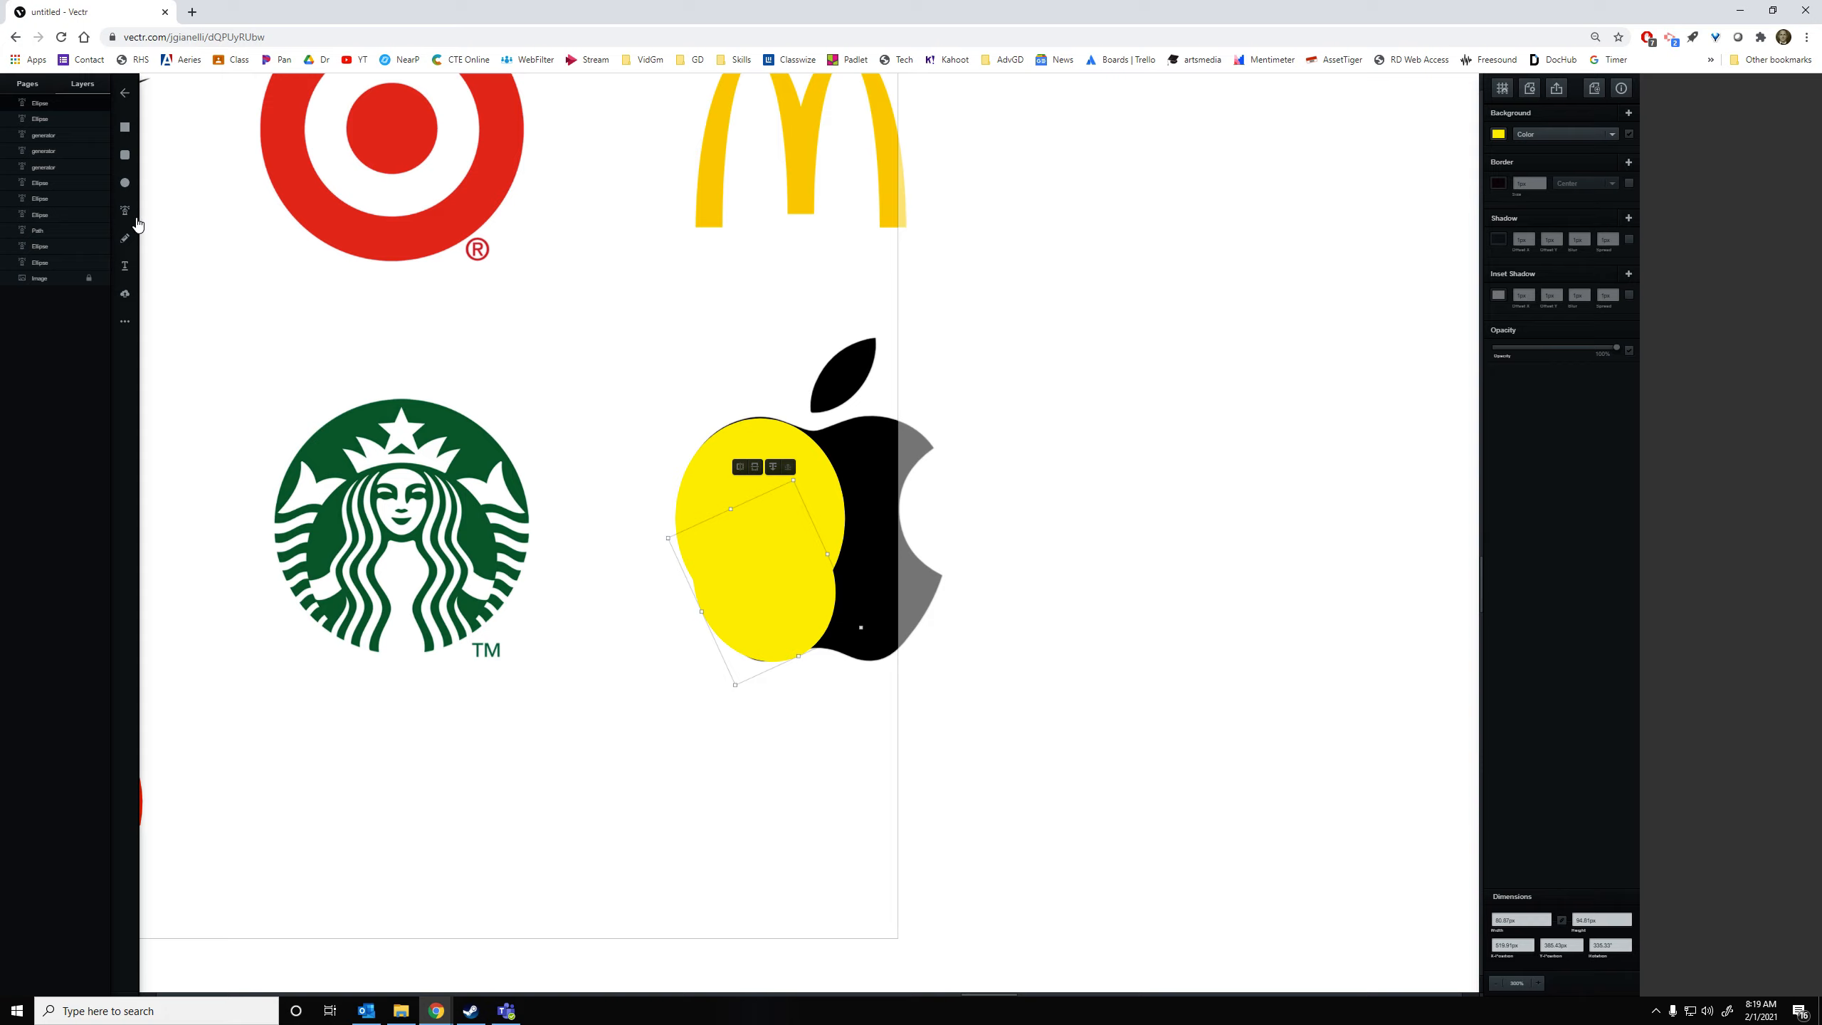
Draw an ellipse about 97 px wide and 105 px tall over the apple's upper right lobe
{"action": "left_click", "coordinate": [124, 182]}
{"action": "left_click_drag", "start_coordinate": [1004, 424], "coordinate": [838, 601]}
{"action": "left_click_drag", "start_coordinate": [923, 522], "coordinate": [870, 517]}
{"action": "left_click", "coordinate": [1059, 599]}
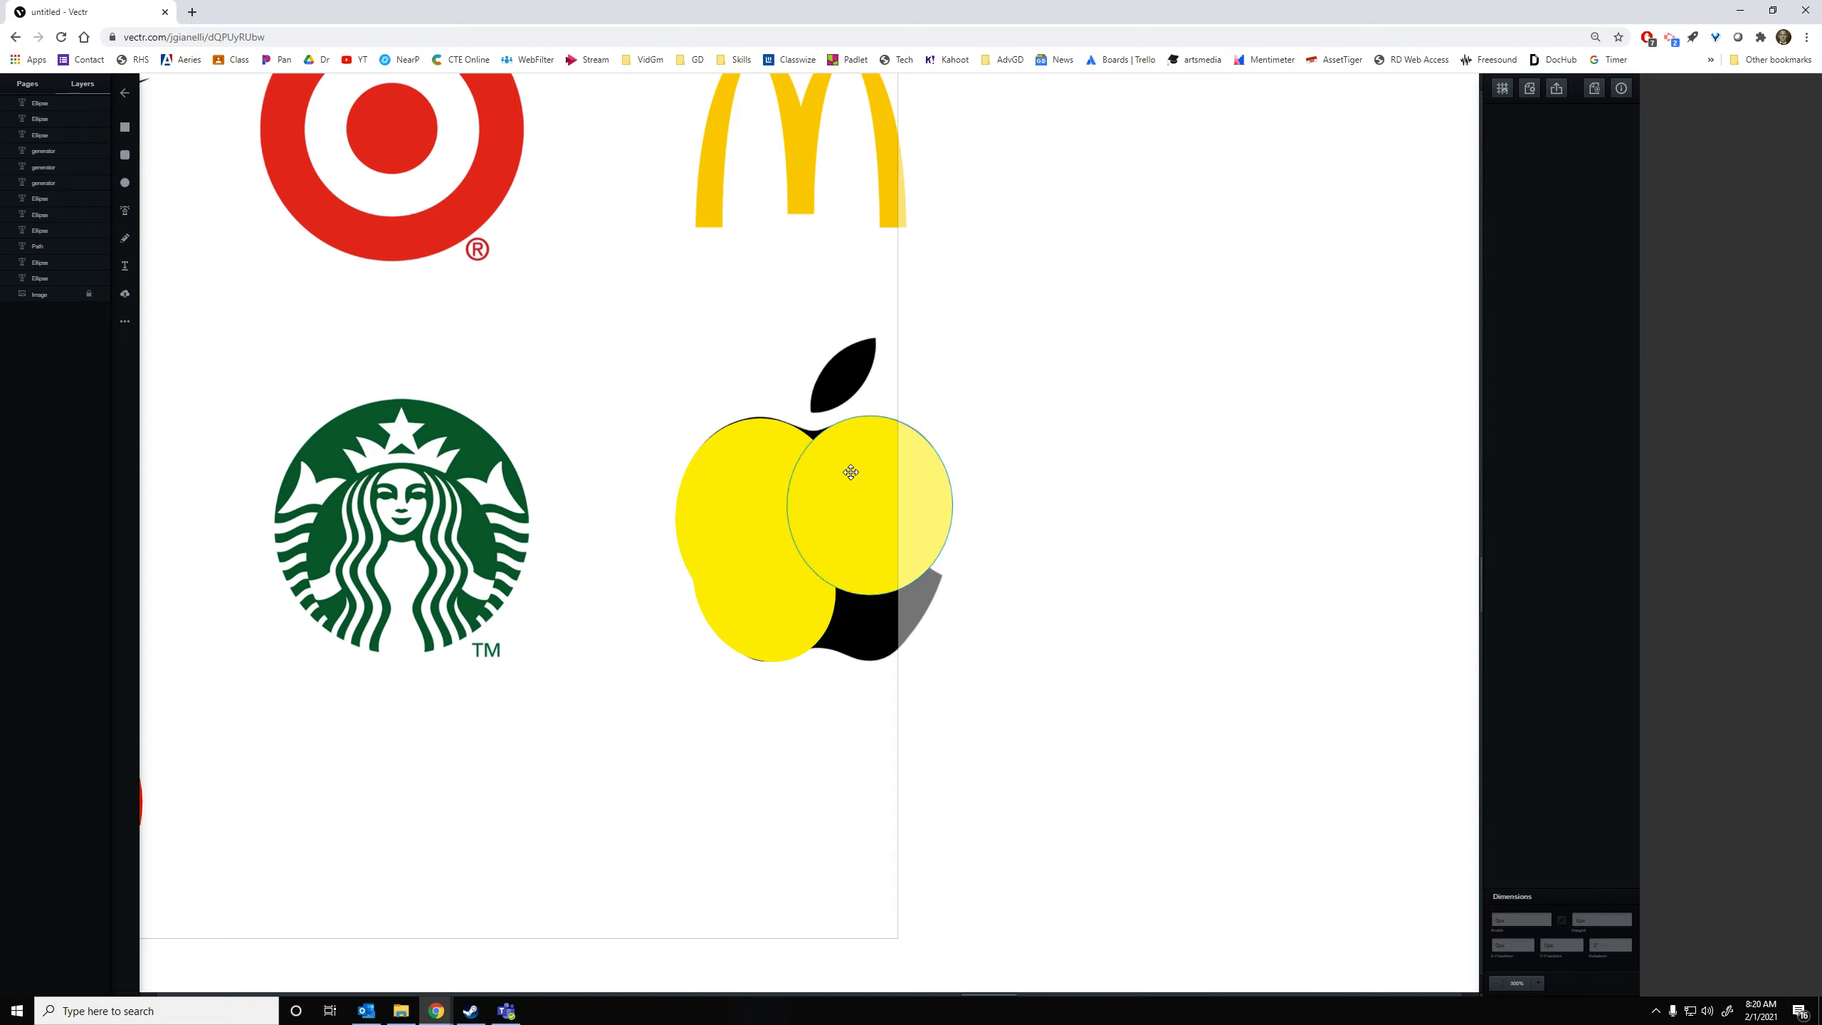
{"action": "left_click", "coordinate": [849, 469]}
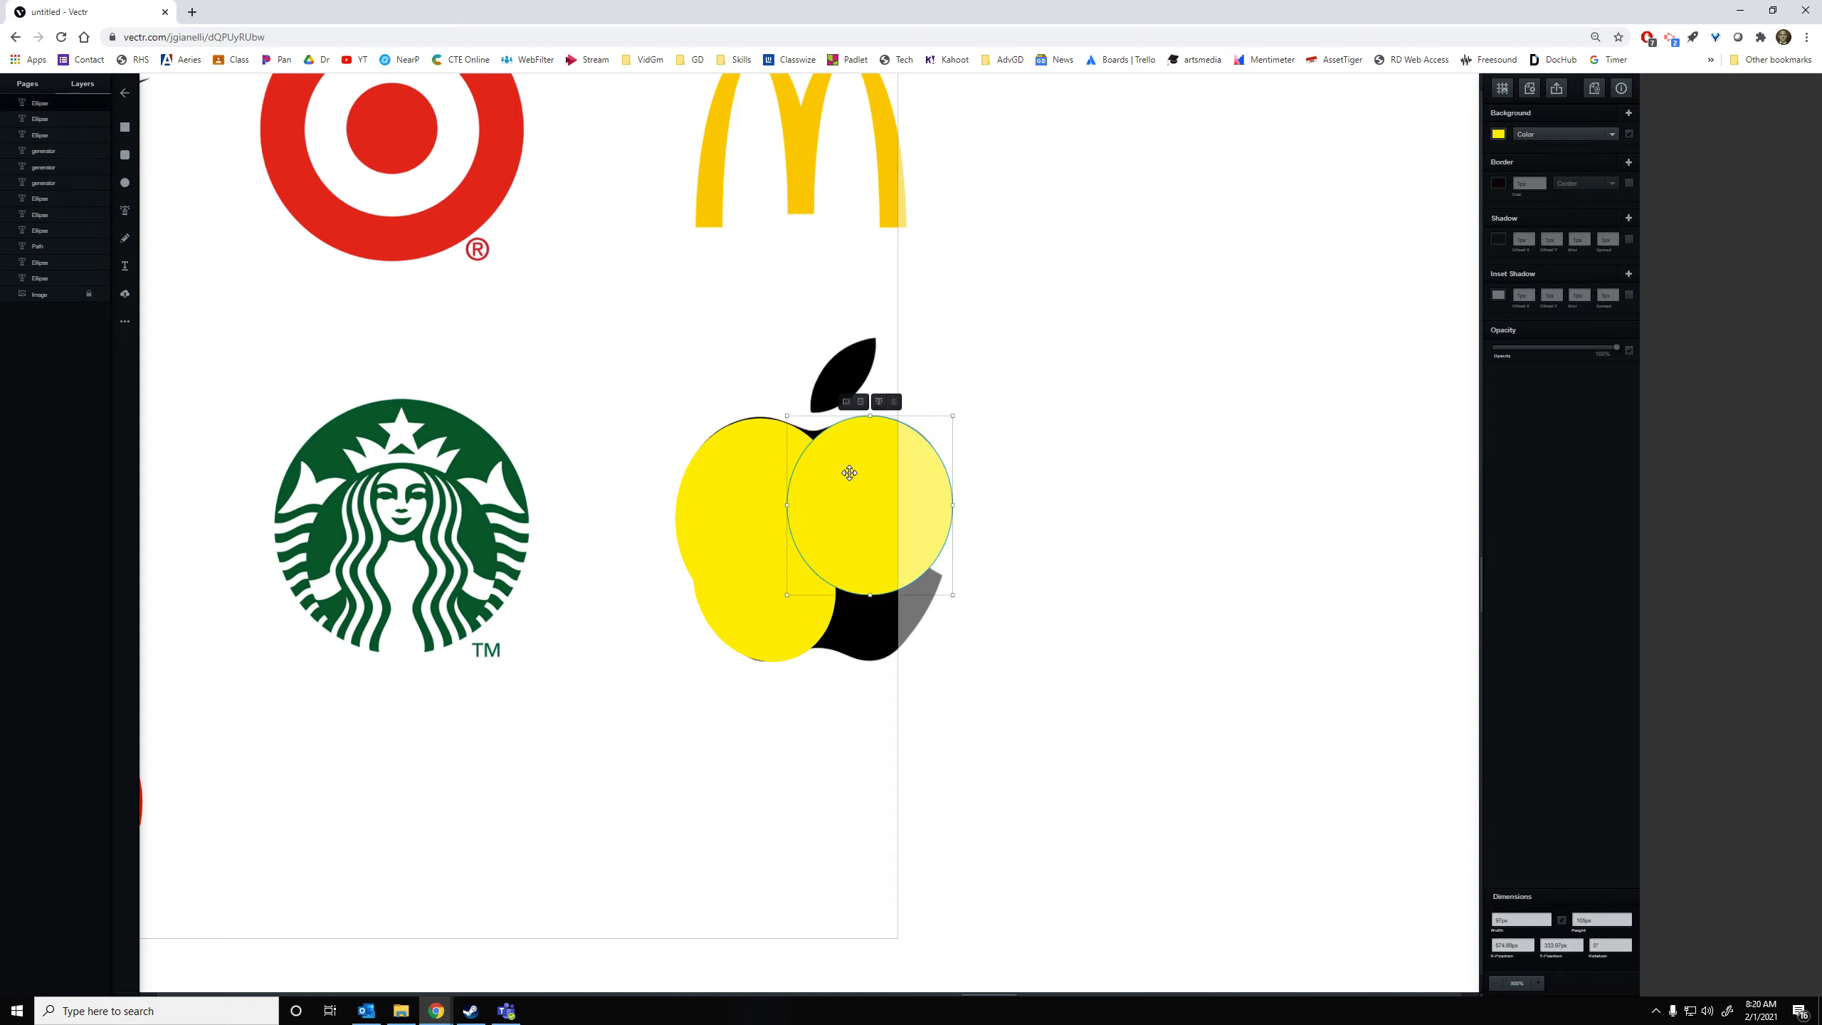
Duplicate the lower left ellipse, place the copy over the apple's lower right lobe and rotate it to mirror the original
{"action": "left_click", "coordinate": [789, 628]}
{"action": "key", "text": "ctrl+v"}
{"action": "left_click_drag", "start_coordinate": [805, 601], "coordinate": [888, 587]}
{"action": "left_click_drag", "start_coordinate": [894, 467], "coordinate": [992, 529]}
{"action": "left_click_drag", "start_coordinate": [852, 572], "coordinate": [862, 575]}
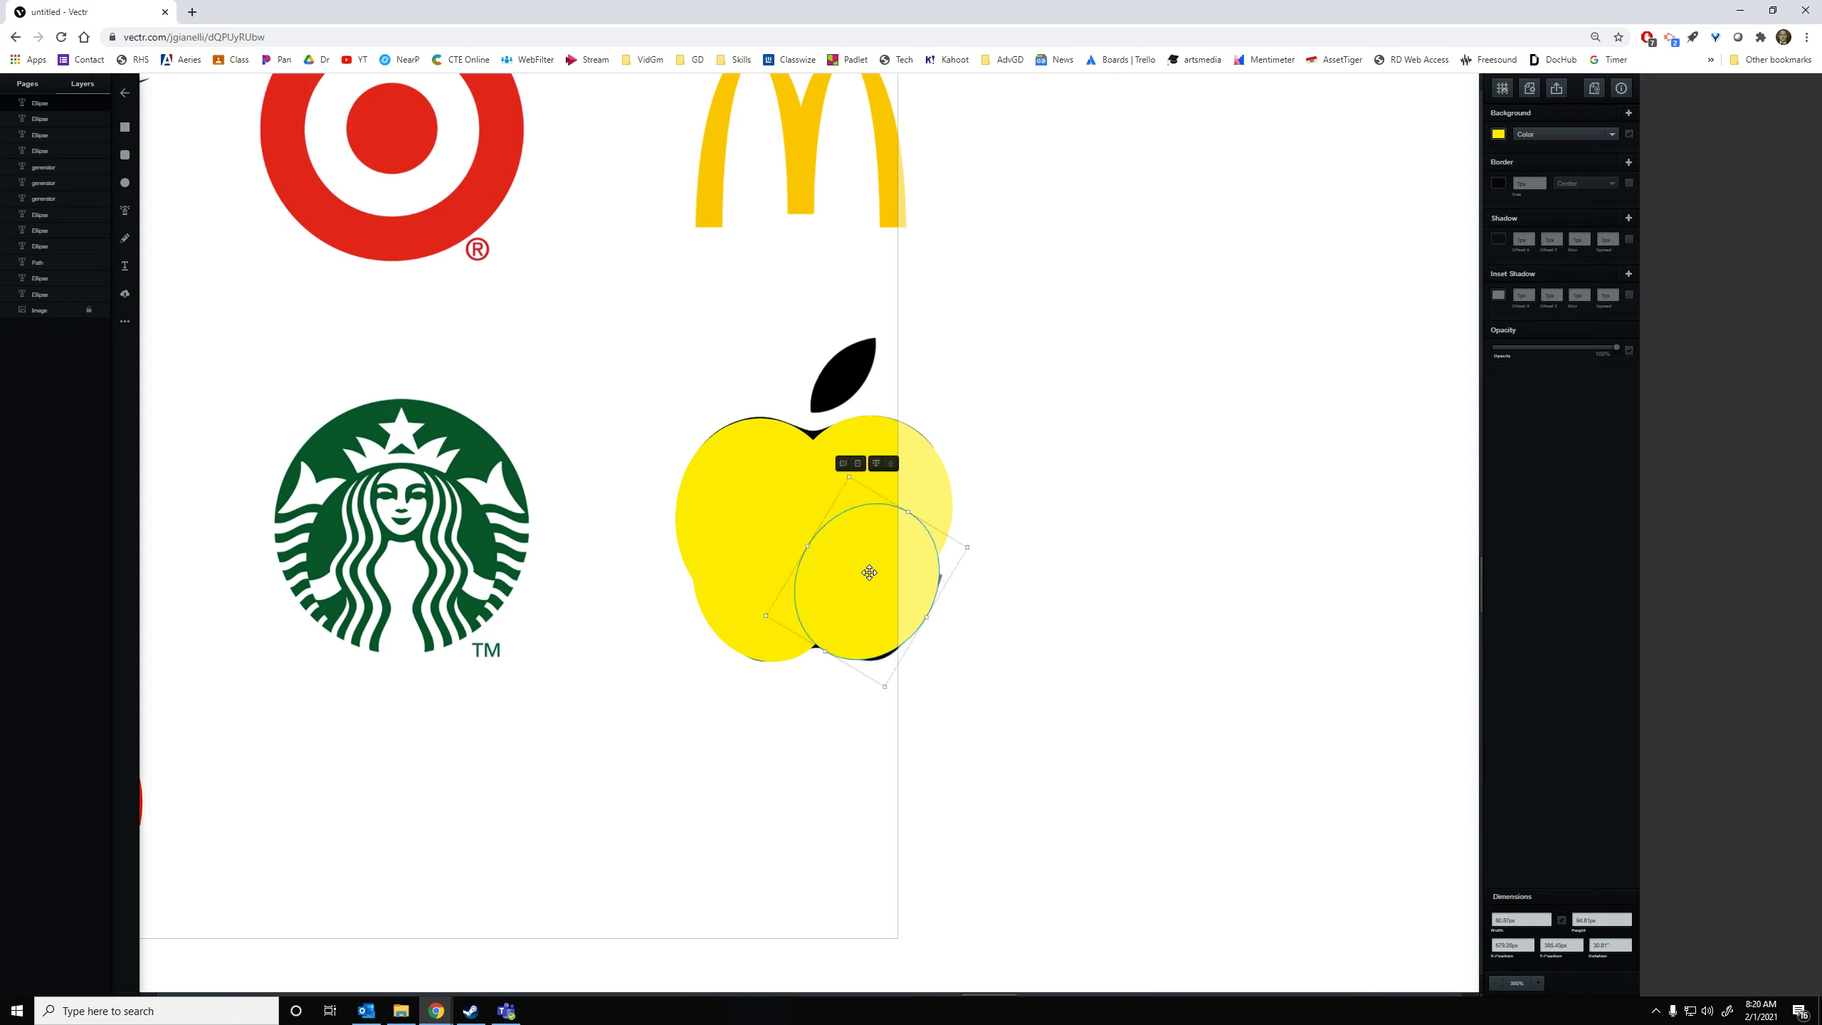
Turn off the background fill and turn on the border for all four apple ellipses
{"action": "left_click", "coordinate": [908, 468], "text": "shift"}
{"action": "left_click", "coordinate": [793, 483], "text": "shift"}
{"action": "left_click", "coordinate": [764, 489], "text": "shift"}
{"action": "left_click", "coordinate": [750, 602], "text": "shift"}
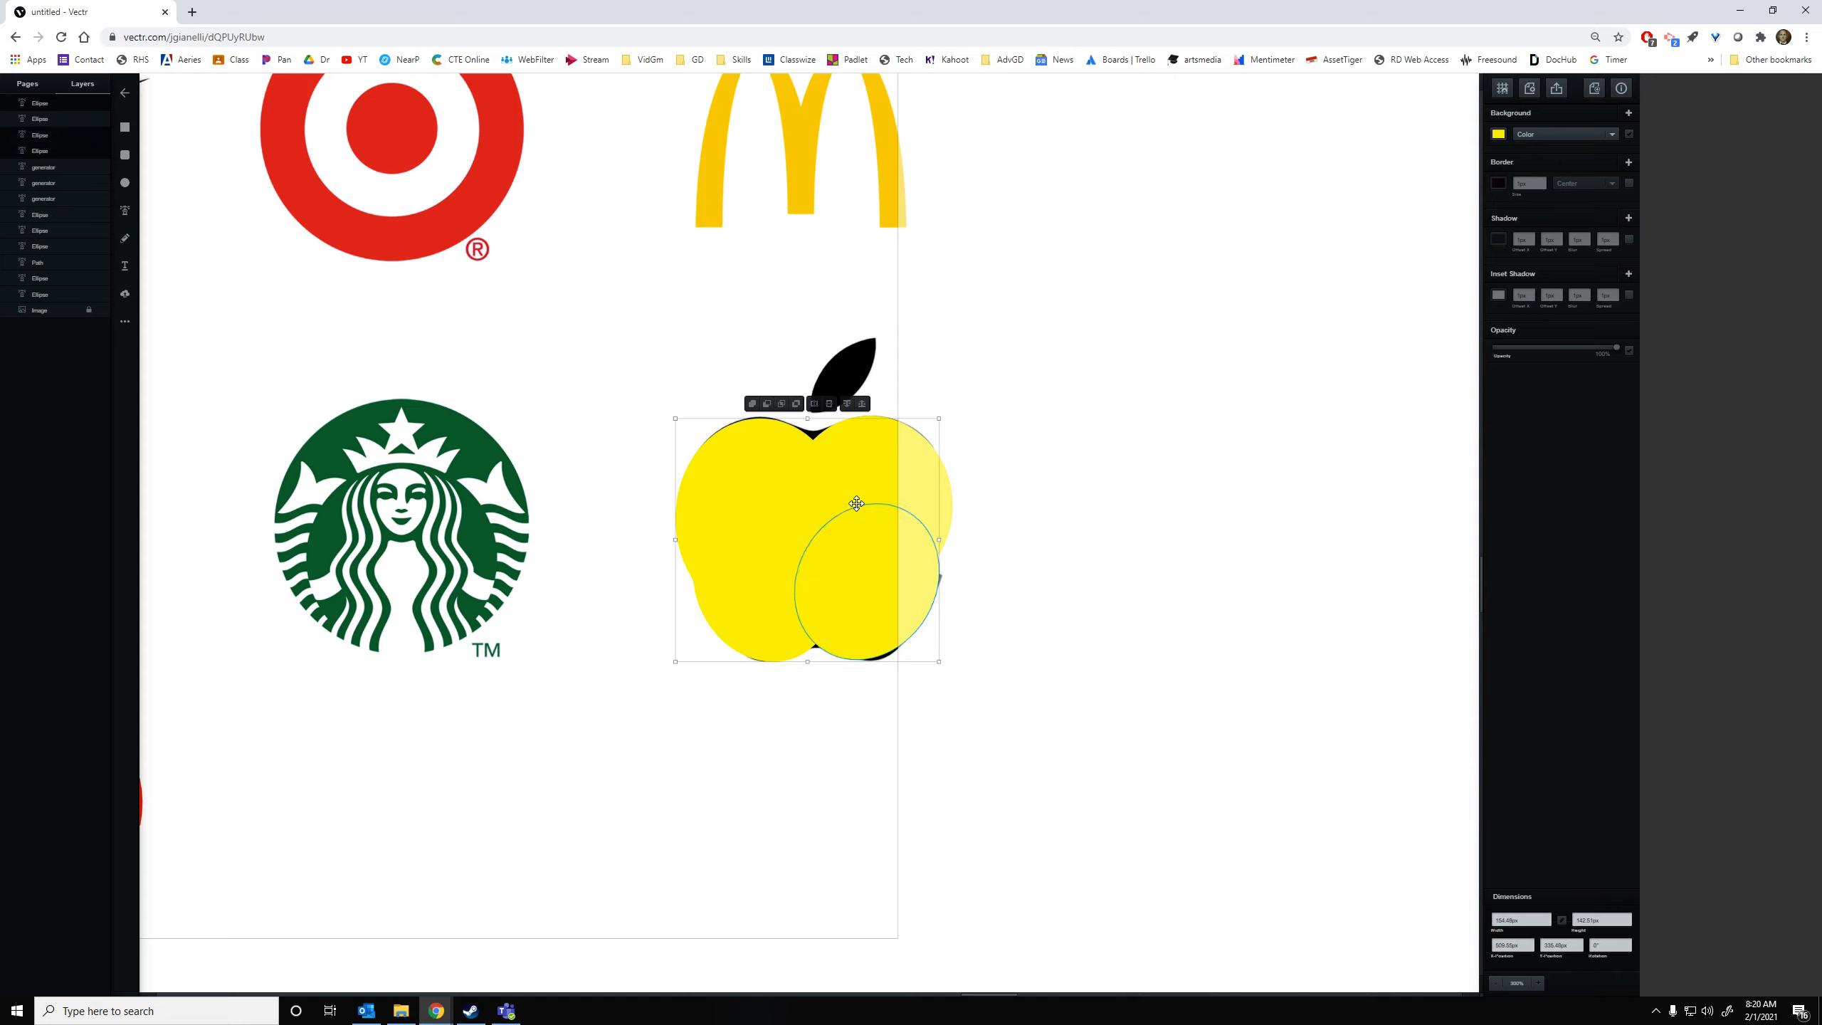
{"action": "left_click", "coordinate": [1629, 135]}
{"action": "left_click", "coordinate": [1629, 183]}
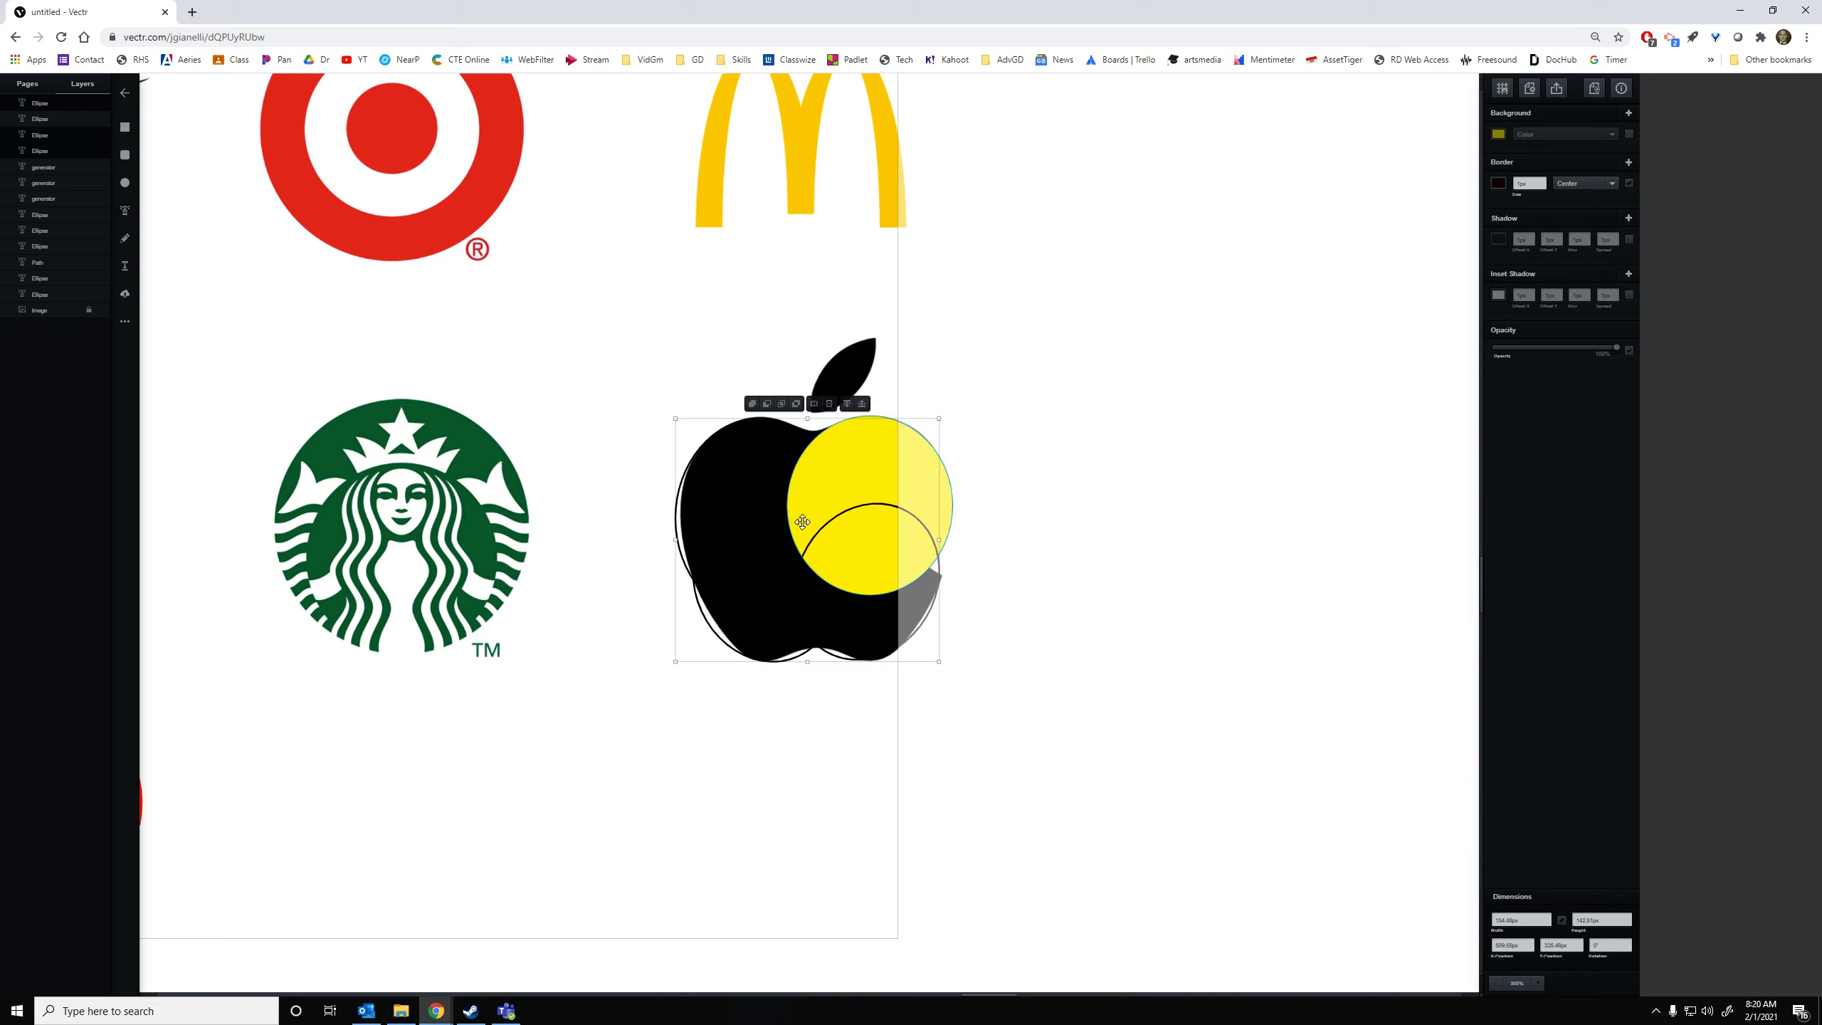
{"action": "left_click", "coordinate": [825, 493], "text": "shift"}
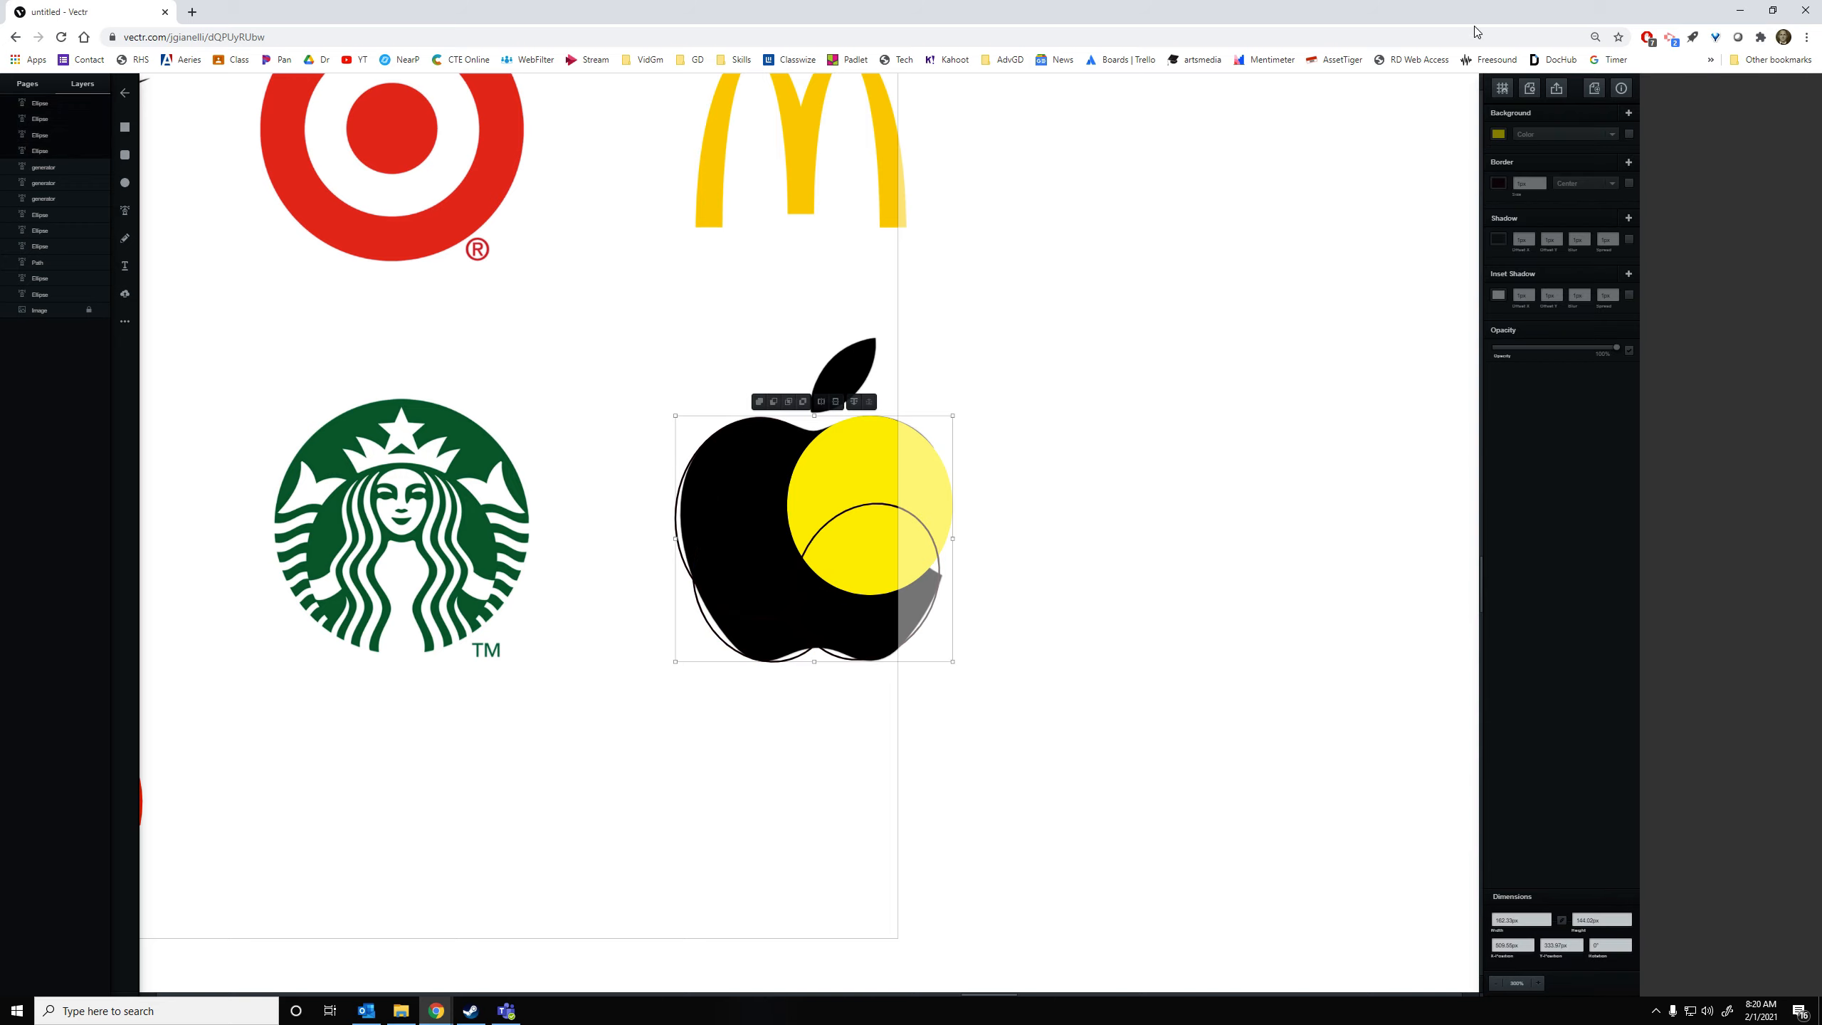
{"action": "left_click", "coordinate": [1630, 136]}
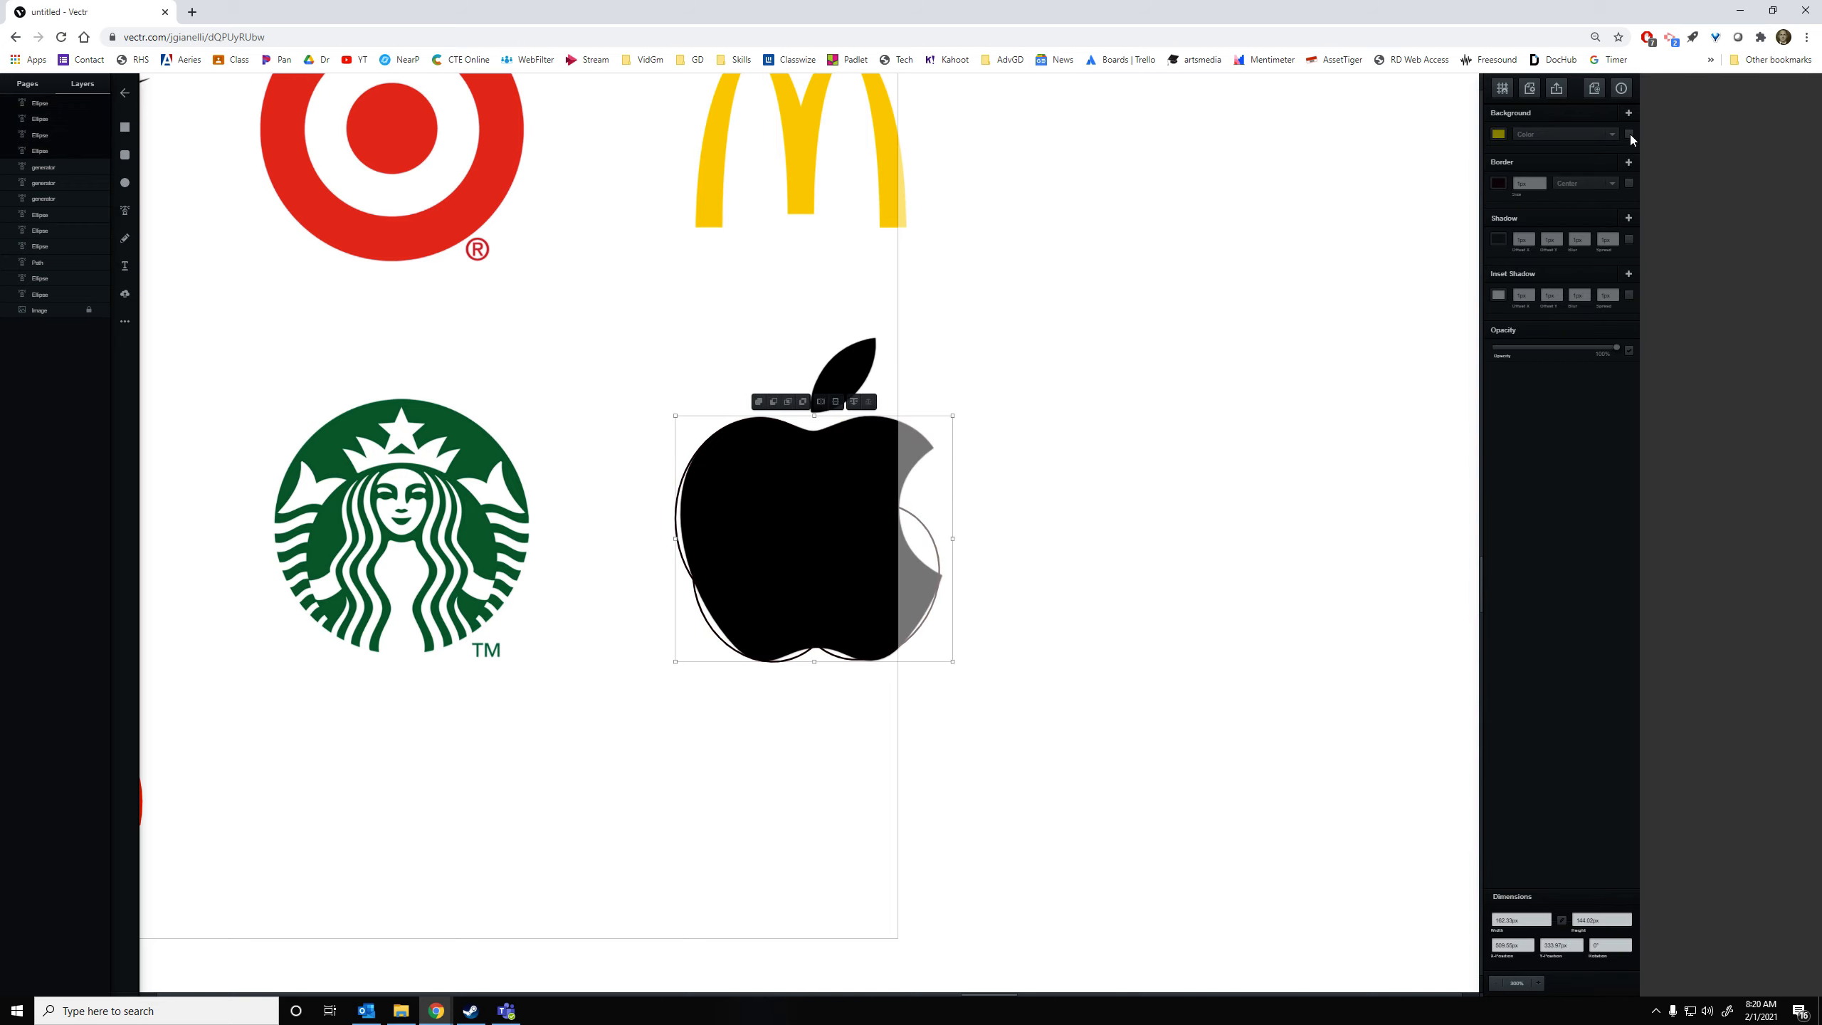
{"action": "left_click", "coordinate": [1609, 185]}
{"action": "left_click", "coordinate": [1583, 187]}
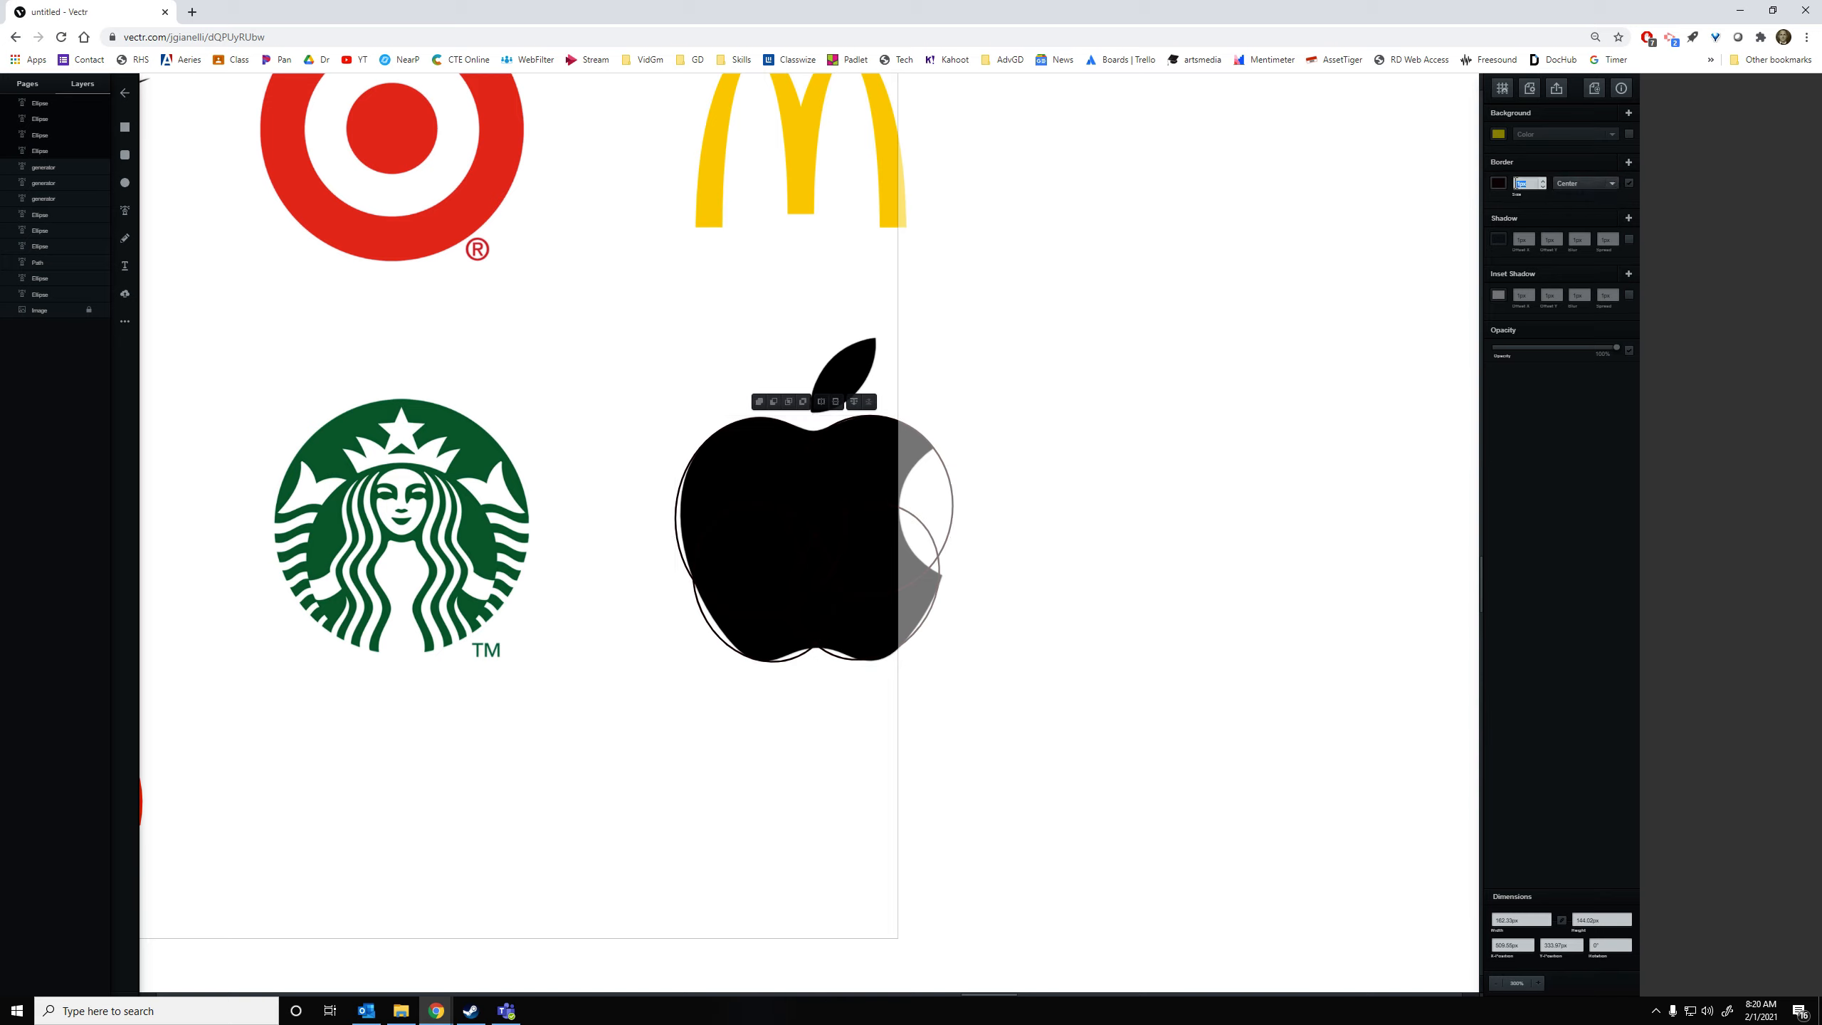
Set the border color of the four apple ellipses to red and deselect them
{"action": "left_click", "coordinate": [1499, 184]}
{"action": "left_click_drag", "start_coordinate": [1456, 108], "coordinate": [1470, 98]}
{"action": "left_click", "coordinate": [1266, 237]}
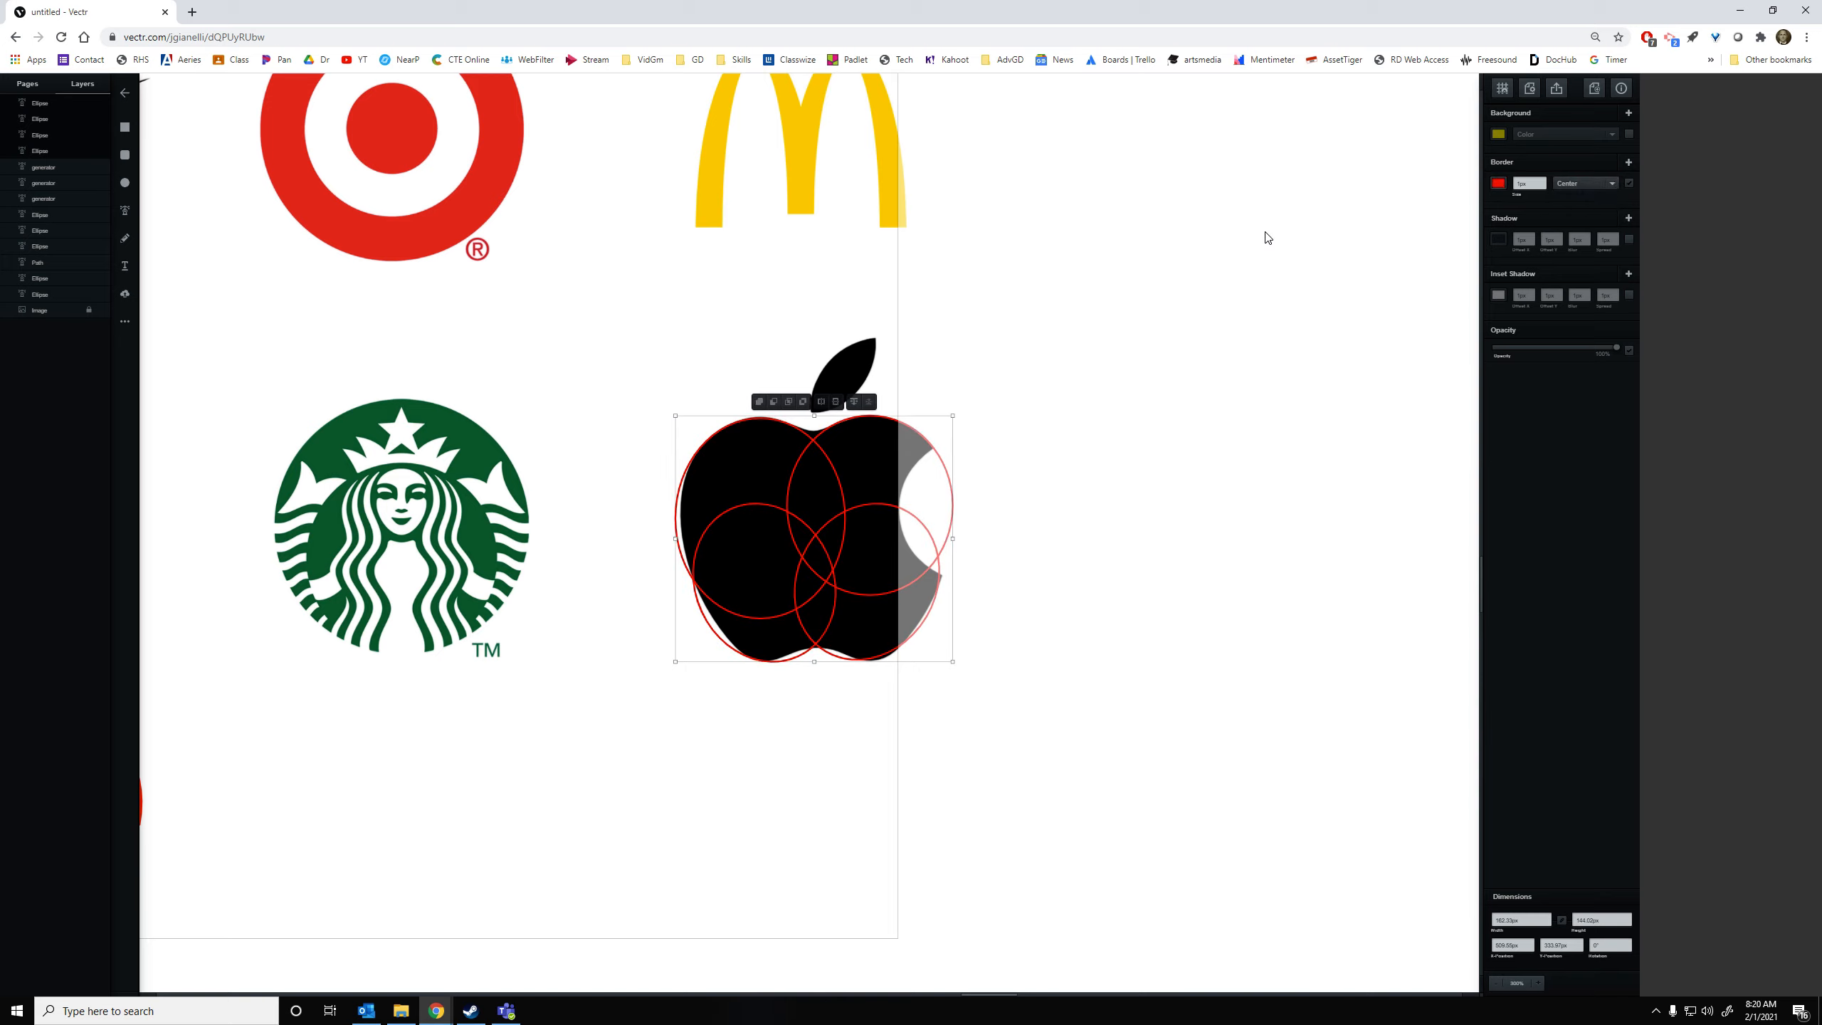
{"action": "left_click", "coordinate": [1263, 245]}
{"action": "key", "text": "alt"}
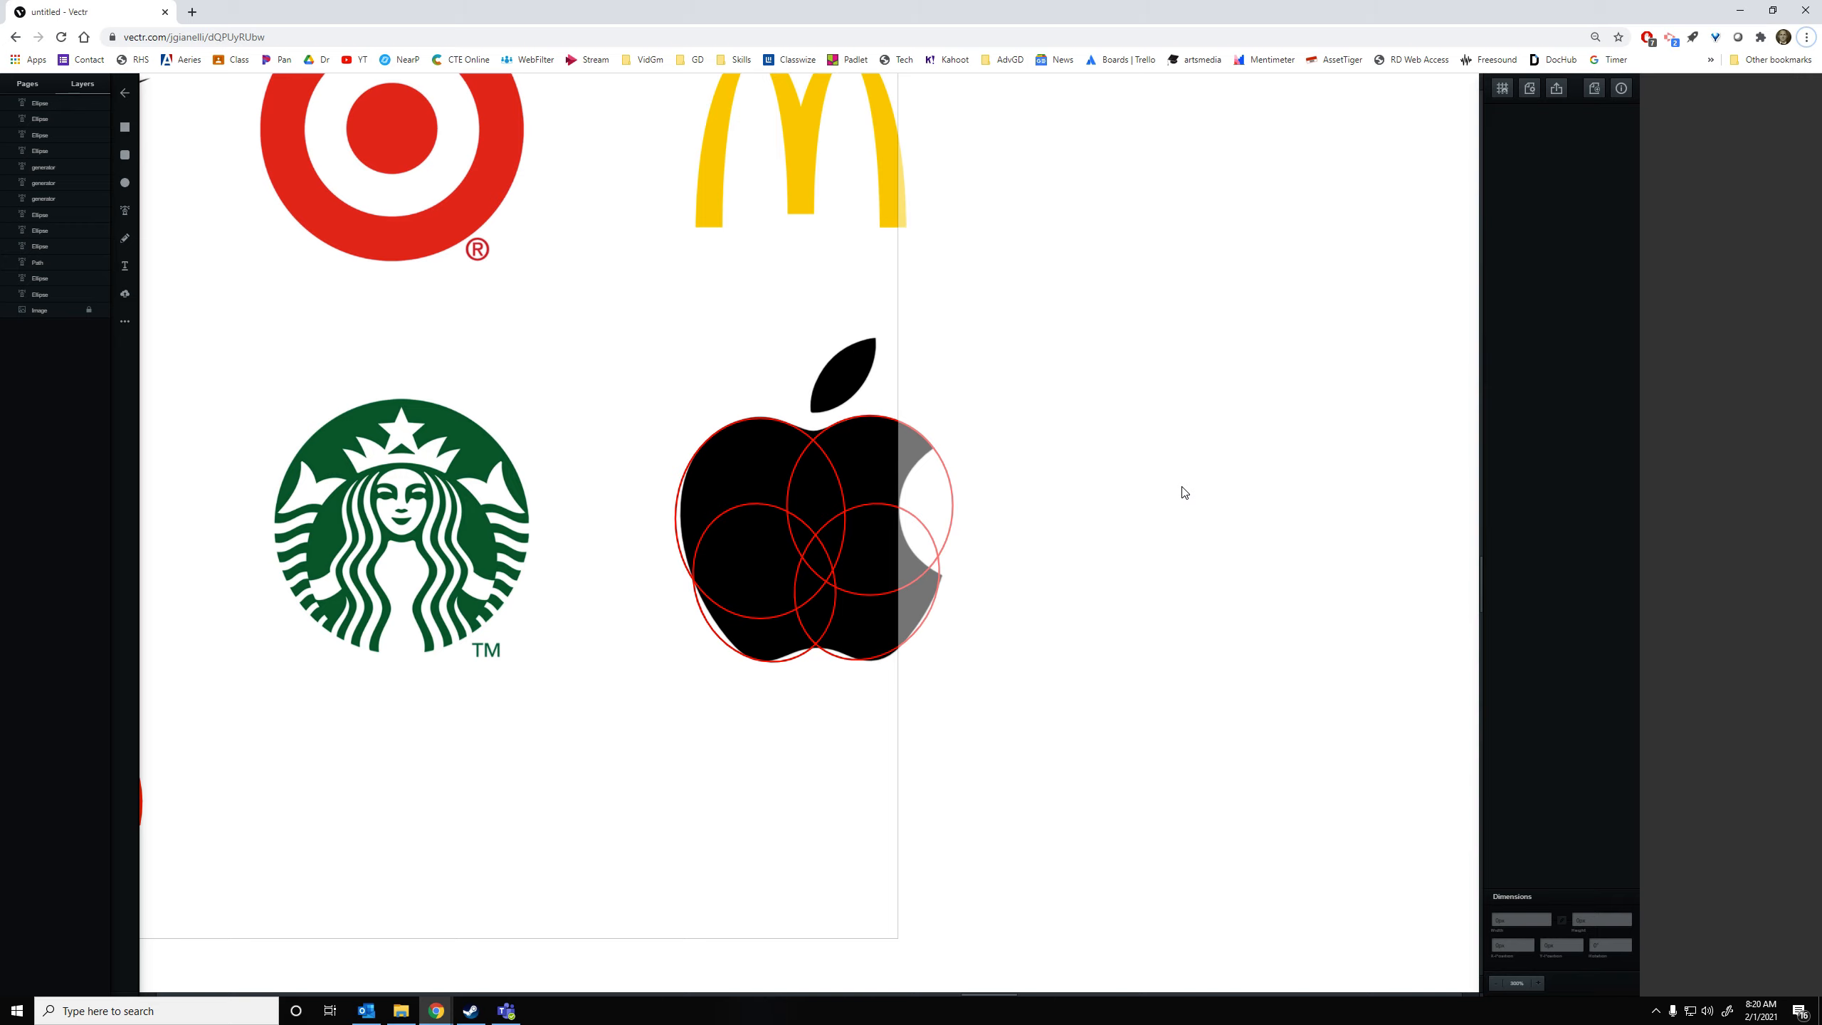
Select the four red ellipse outlines and unite them into a single apple body shape
{"action": "left_click_drag", "start_coordinate": [1070, 416], "coordinate": [631, 798]}
{"action": "left_click", "coordinate": [760, 403]}
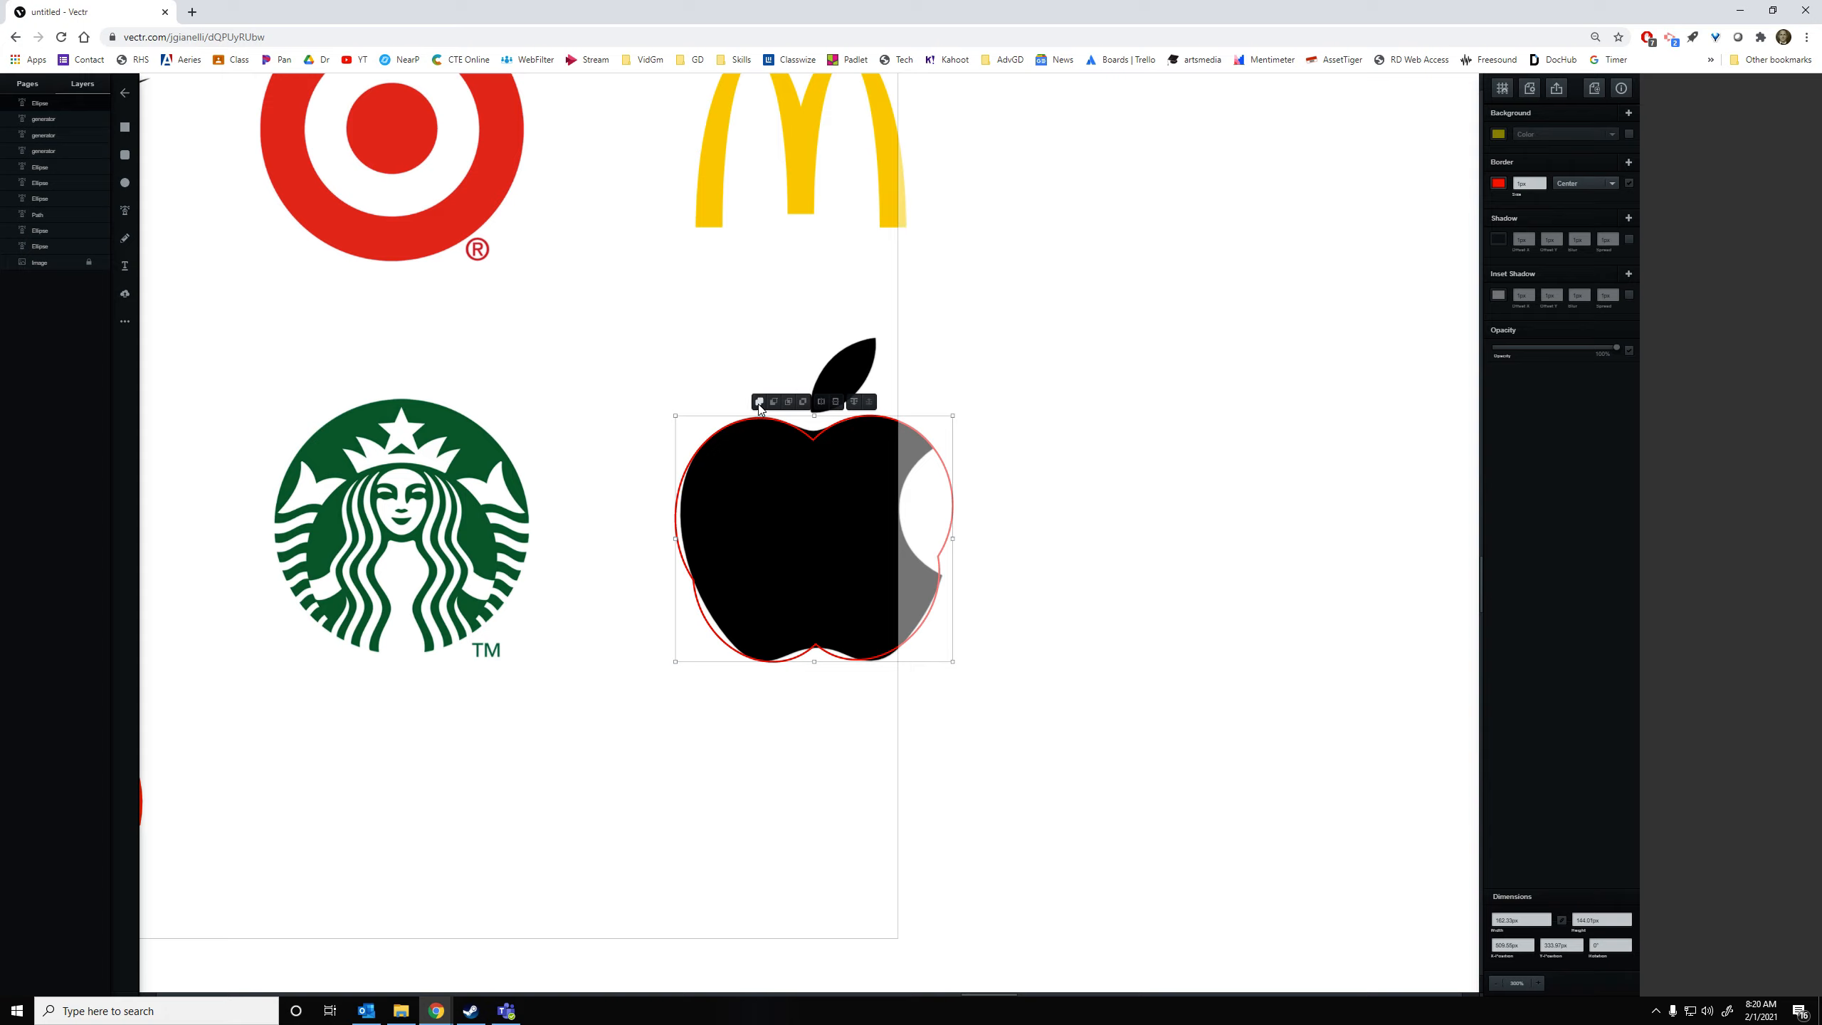
{"action": "left_click", "coordinate": [1012, 397]}
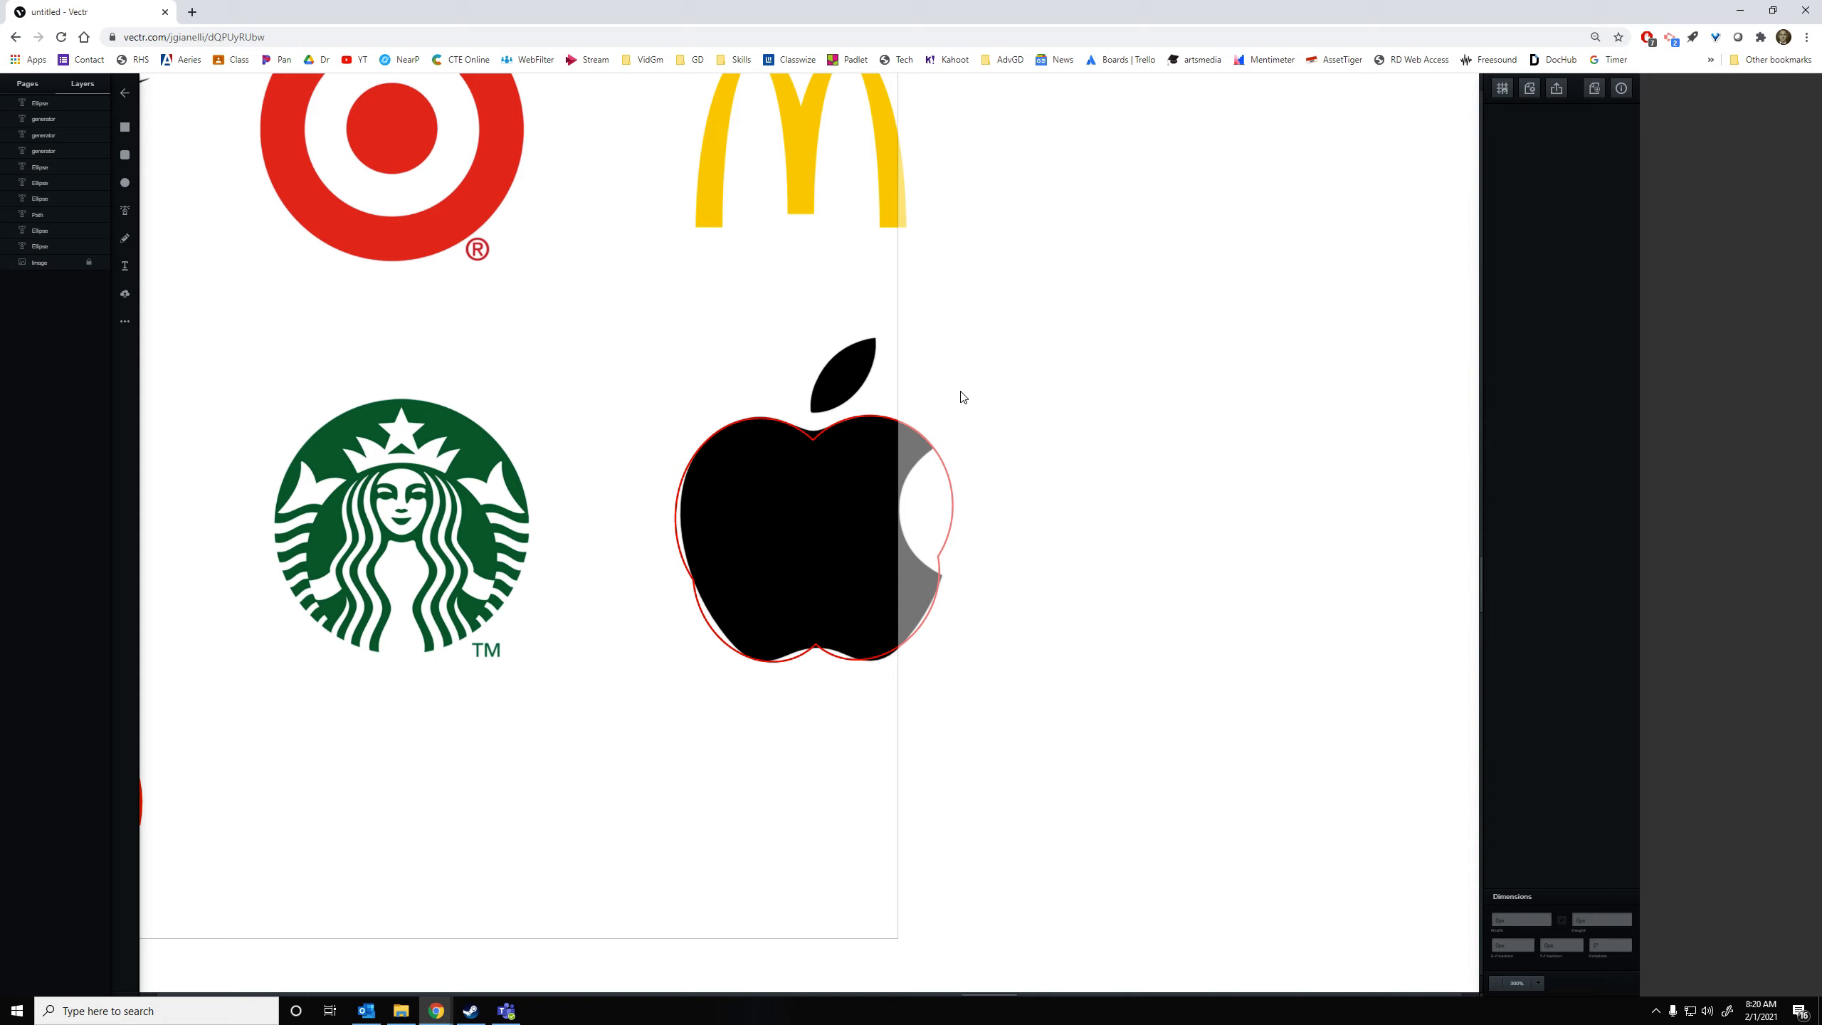
Draw a circle about 81 px wide over the apple's bite and give the united apple body a yellow fill
{"action": "left_click", "coordinate": [125, 182]}
{"action": "left_click_drag", "start_coordinate": [1019, 438], "coordinate": [960, 548]}
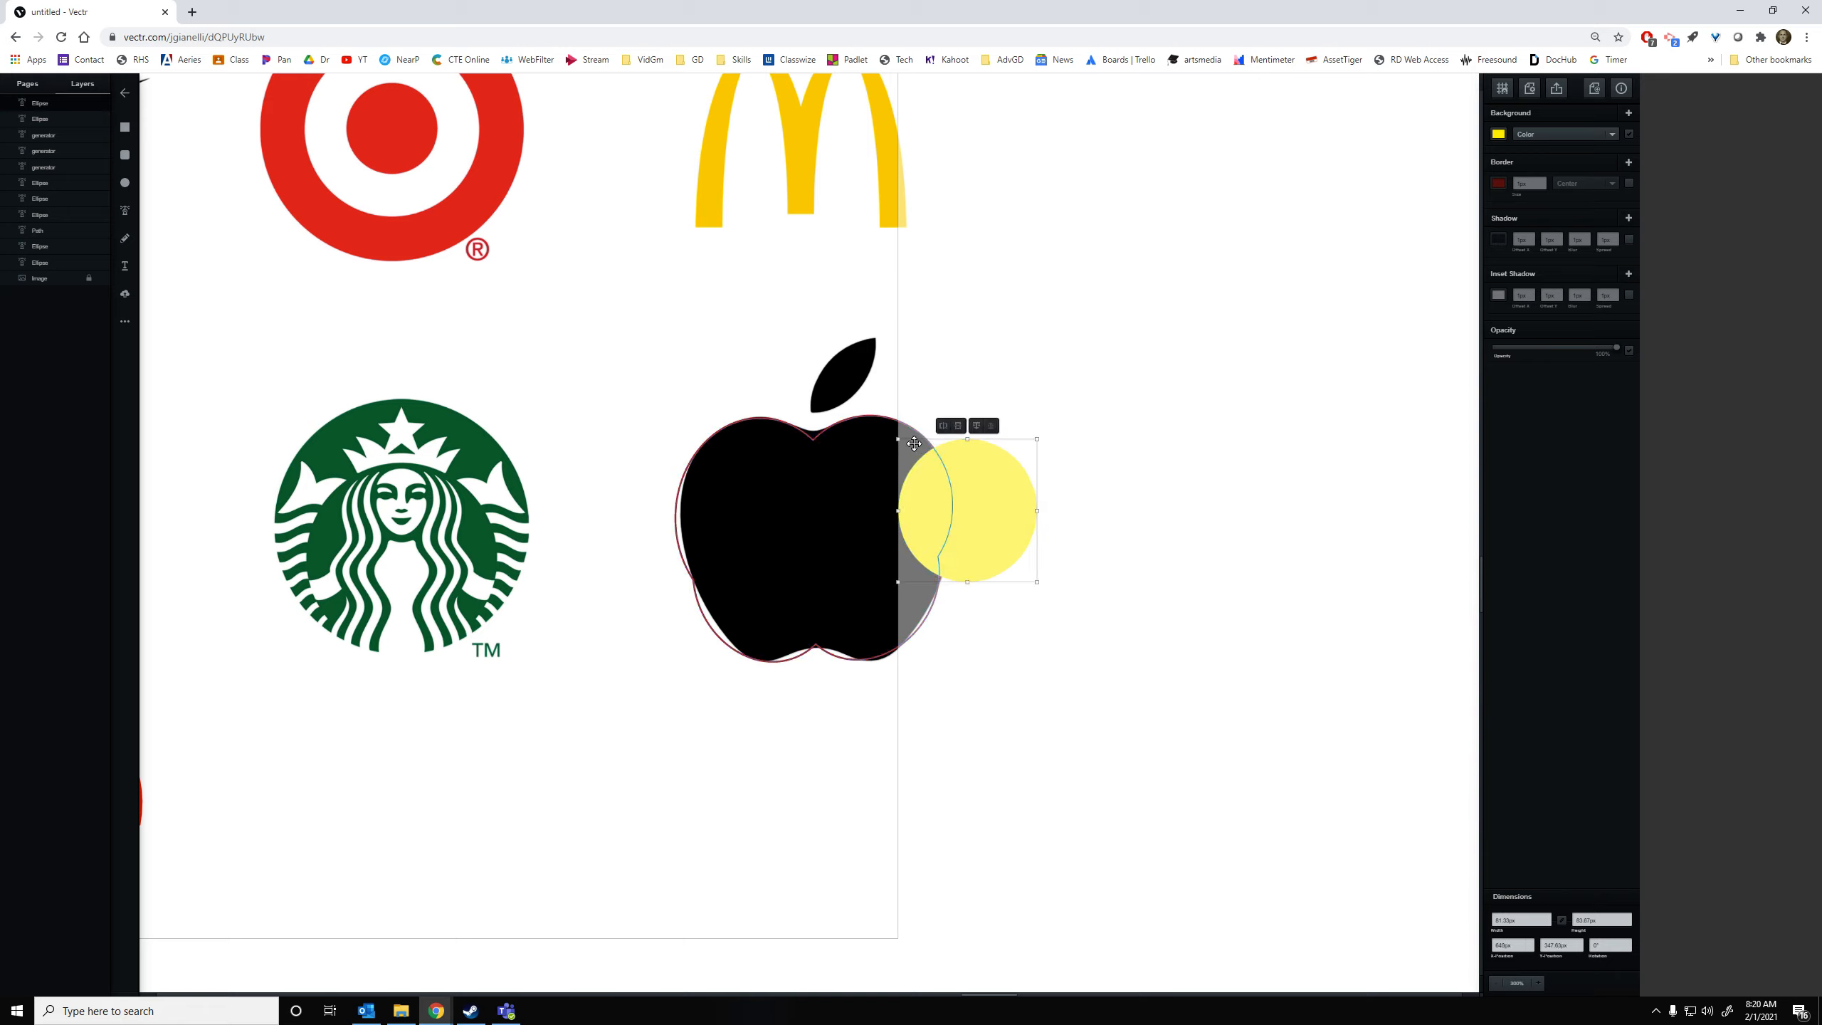
{"action": "left_click", "coordinate": [914, 444]}
{"action": "left_click", "coordinate": [1498, 134]}
Subtract the bite circle from the yellow apple body and move the result to the right of the original logo
{"action": "left_click_drag", "start_coordinate": [1137, 397], "coordinate": [881, 595]}
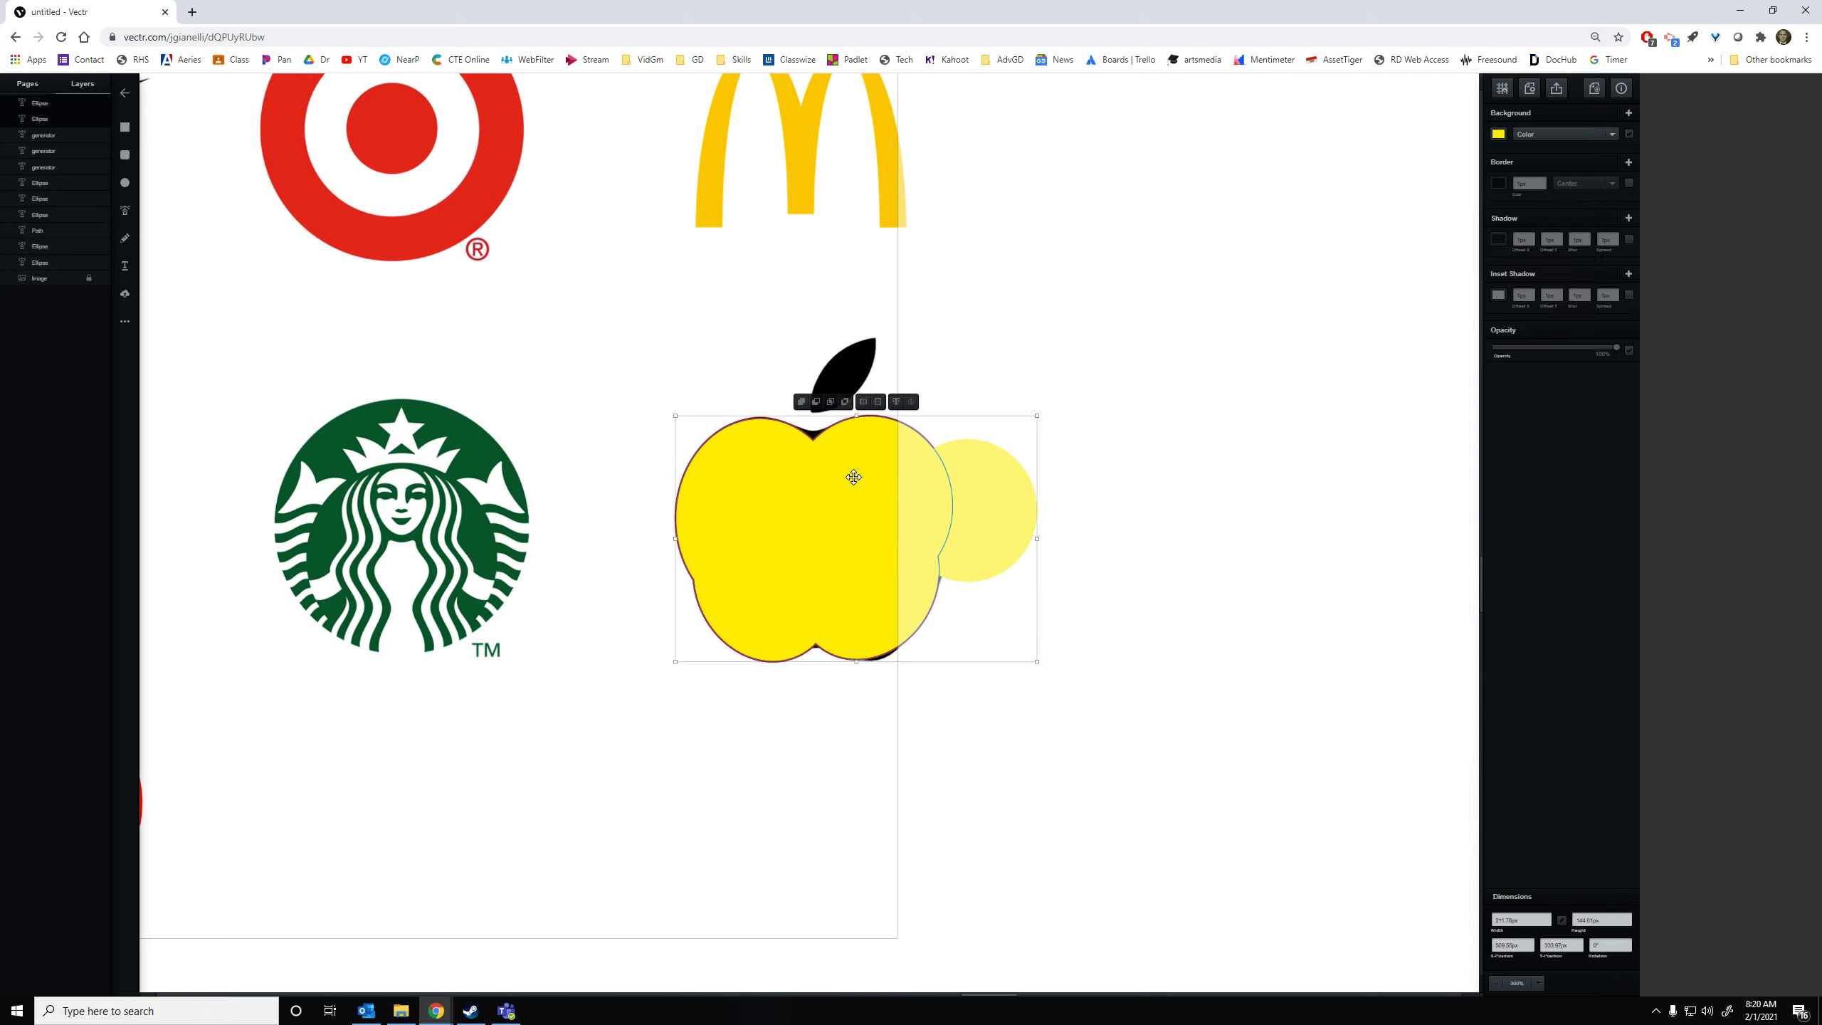
{"action": "left_click", "coordinate": [817, 402]}
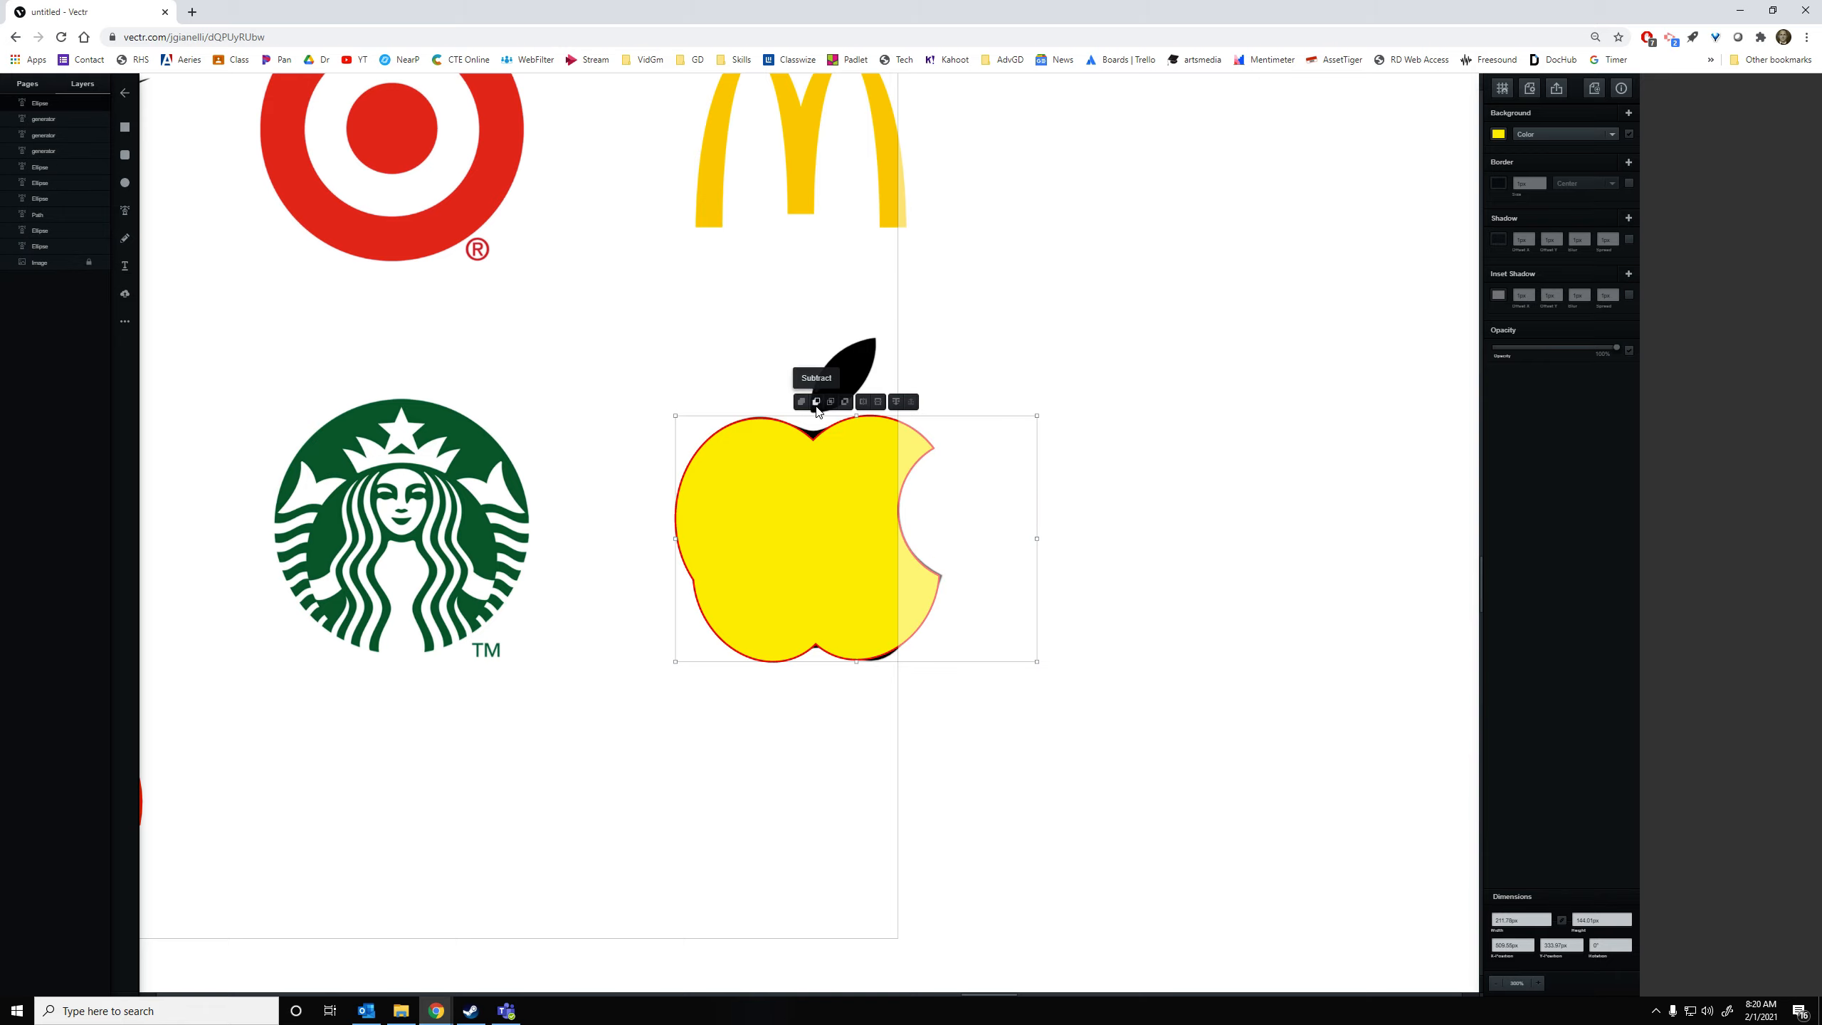
{"action": "left_click", "coordinate": [1037, 358]}
{"action": "left_click_drag", "start_coordinate": [789, 495], "coordinate": [1075, 491]}
{"action": "left_click", "coordinate": [1024, 369]}
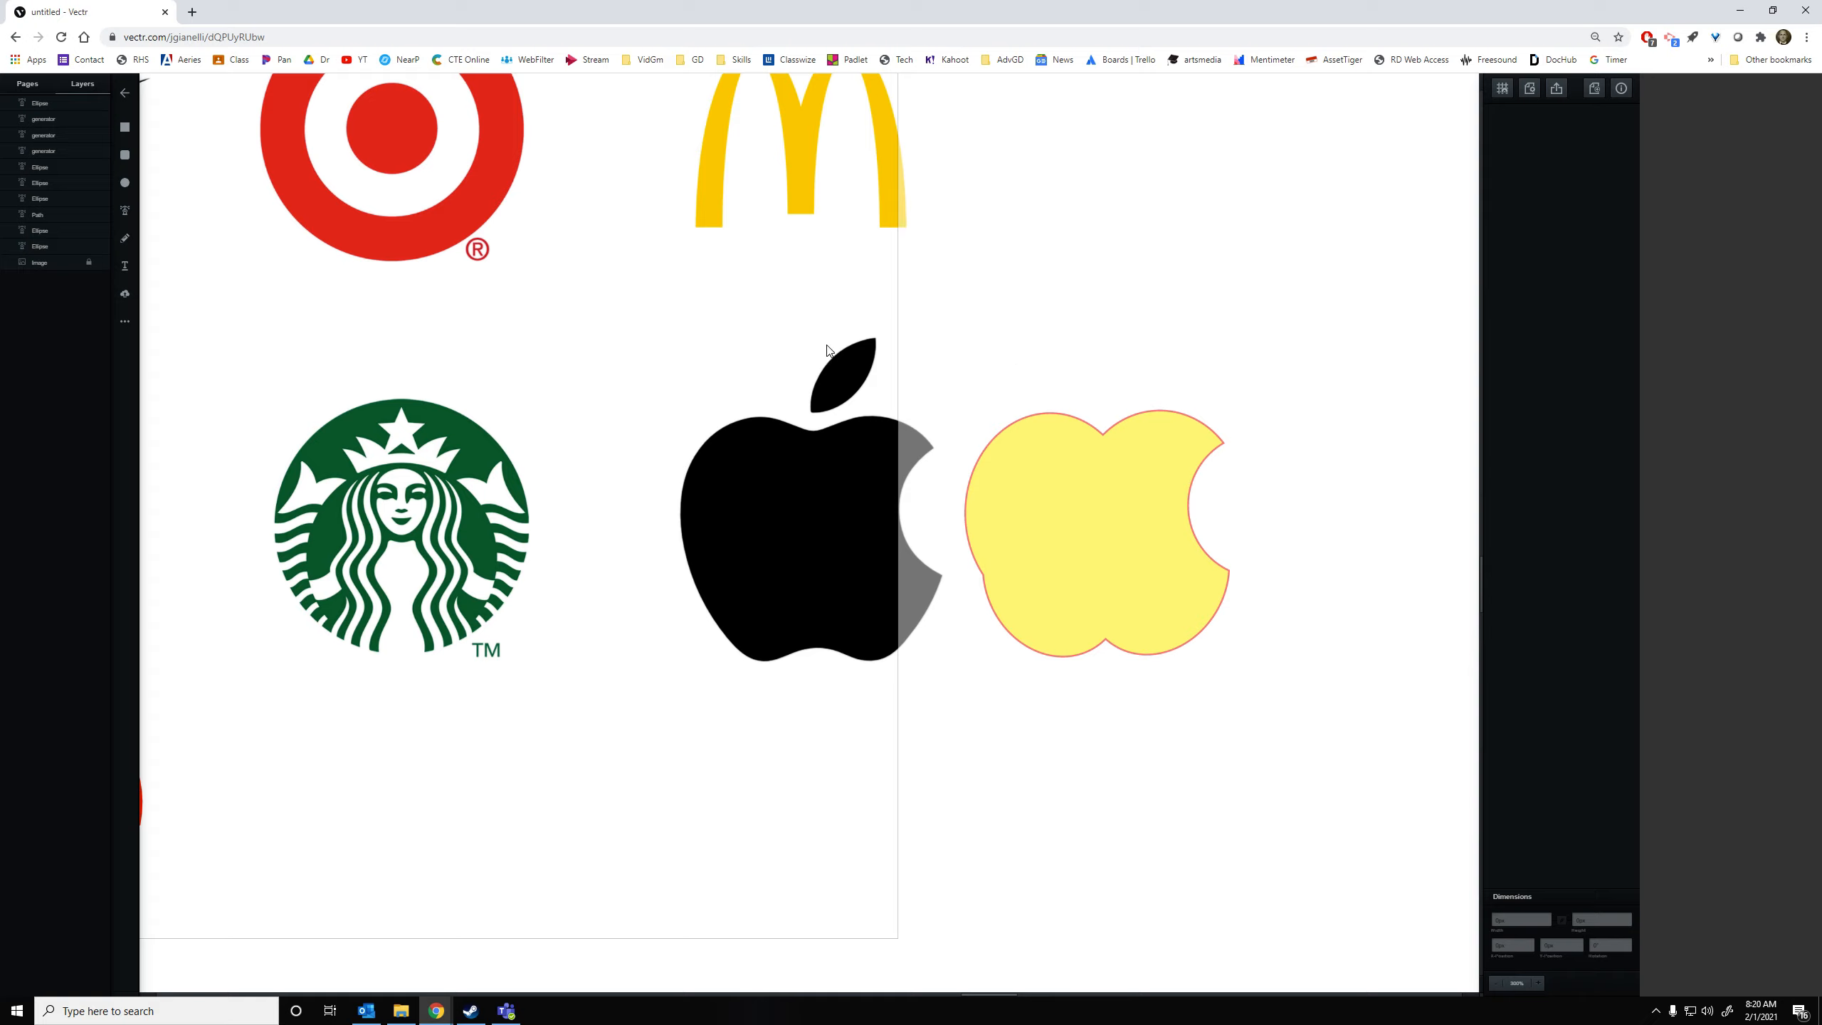
Draw a circle about 77 px wide along the Apple logo's leaf and duplicate it
{"action": "left_click", "coordinate": [125, 182]}
{"action": "mouse_move", "coordinate": [752, 309]}
{"action": "left_mouse_down"}
{"action": "mouse_move", "coordinate": [868, 423]}
{"action": "mouse_move", "coordinate": [829, 358]}
{"action": "mouse_move", "coordinate": [913, 395]}
{"action": "mouse_move", "coordinate": [877, 378]}
{"action": "left_mouse_up"}
{"action": "key", "text": "ctrl+v"}
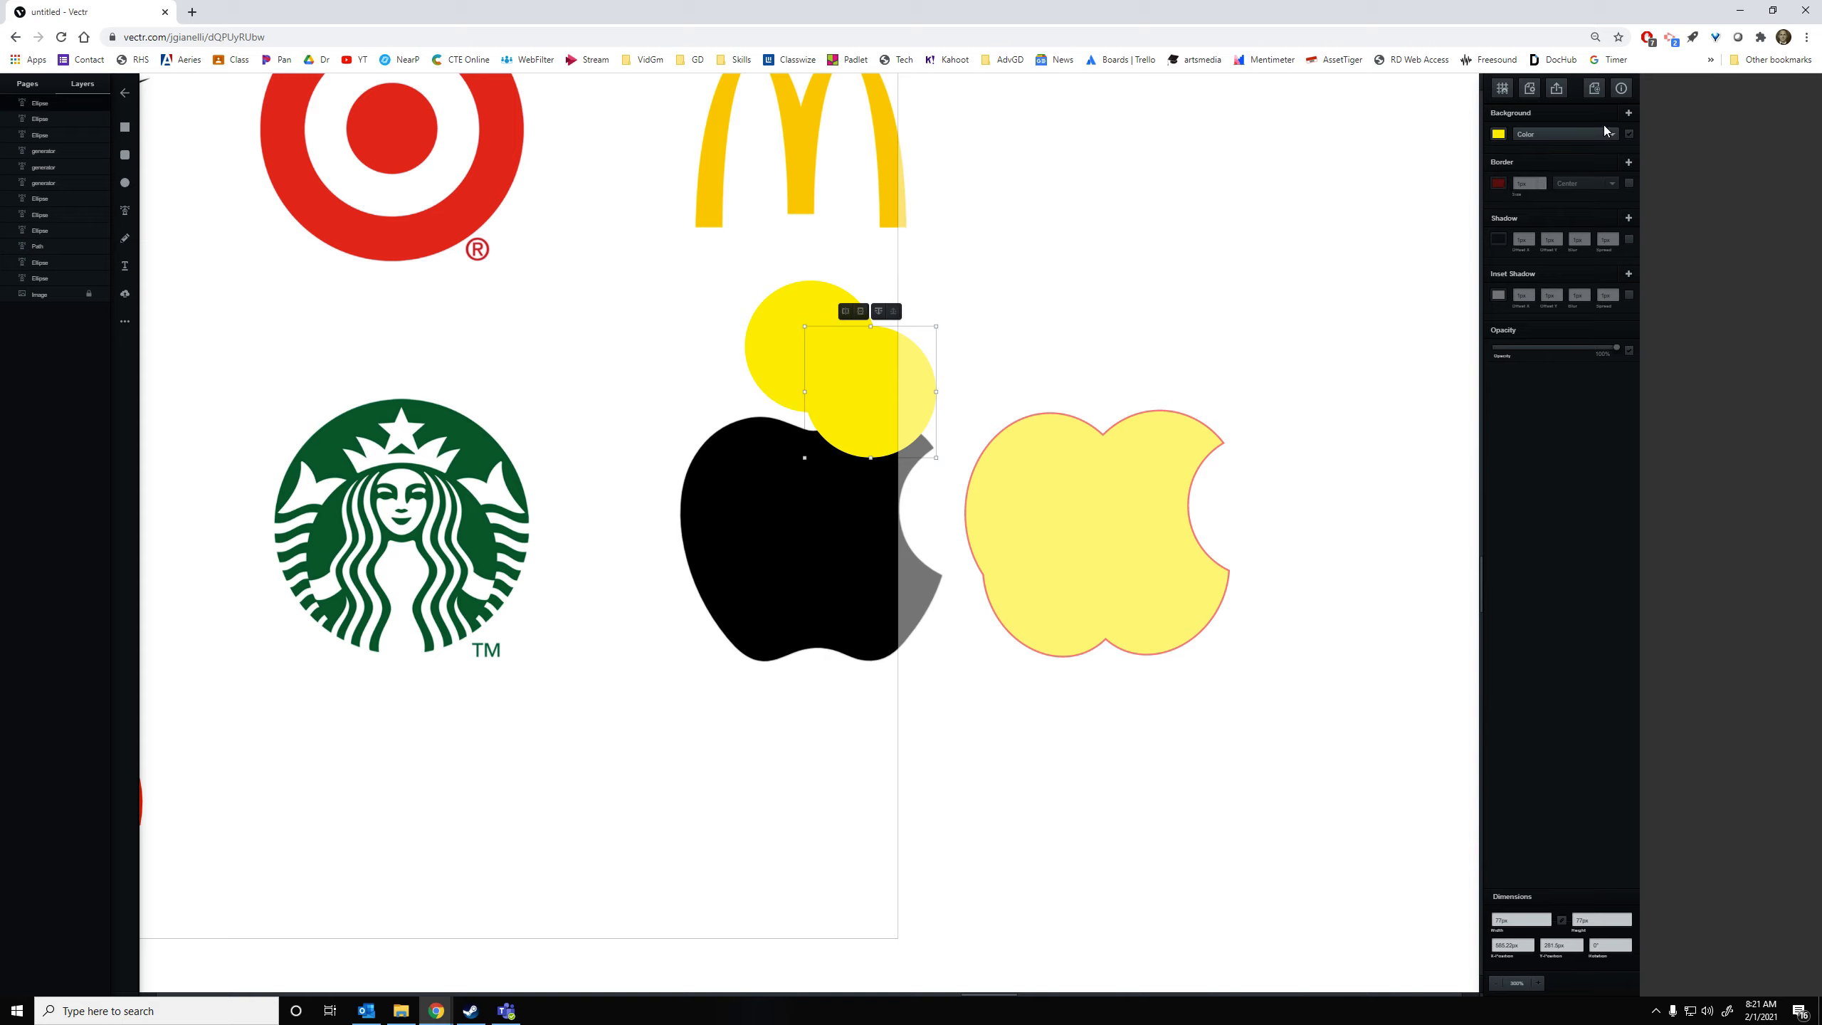
Show both leaf circles as red outlines by turning off their fills and turning on their borders
{"action": "left_click", "coordinate": [1629, 134]}
{"action": "left_click", "coordinate": [1629, 183]}
{"action": "left_click", "coordinate": [822, 293]}
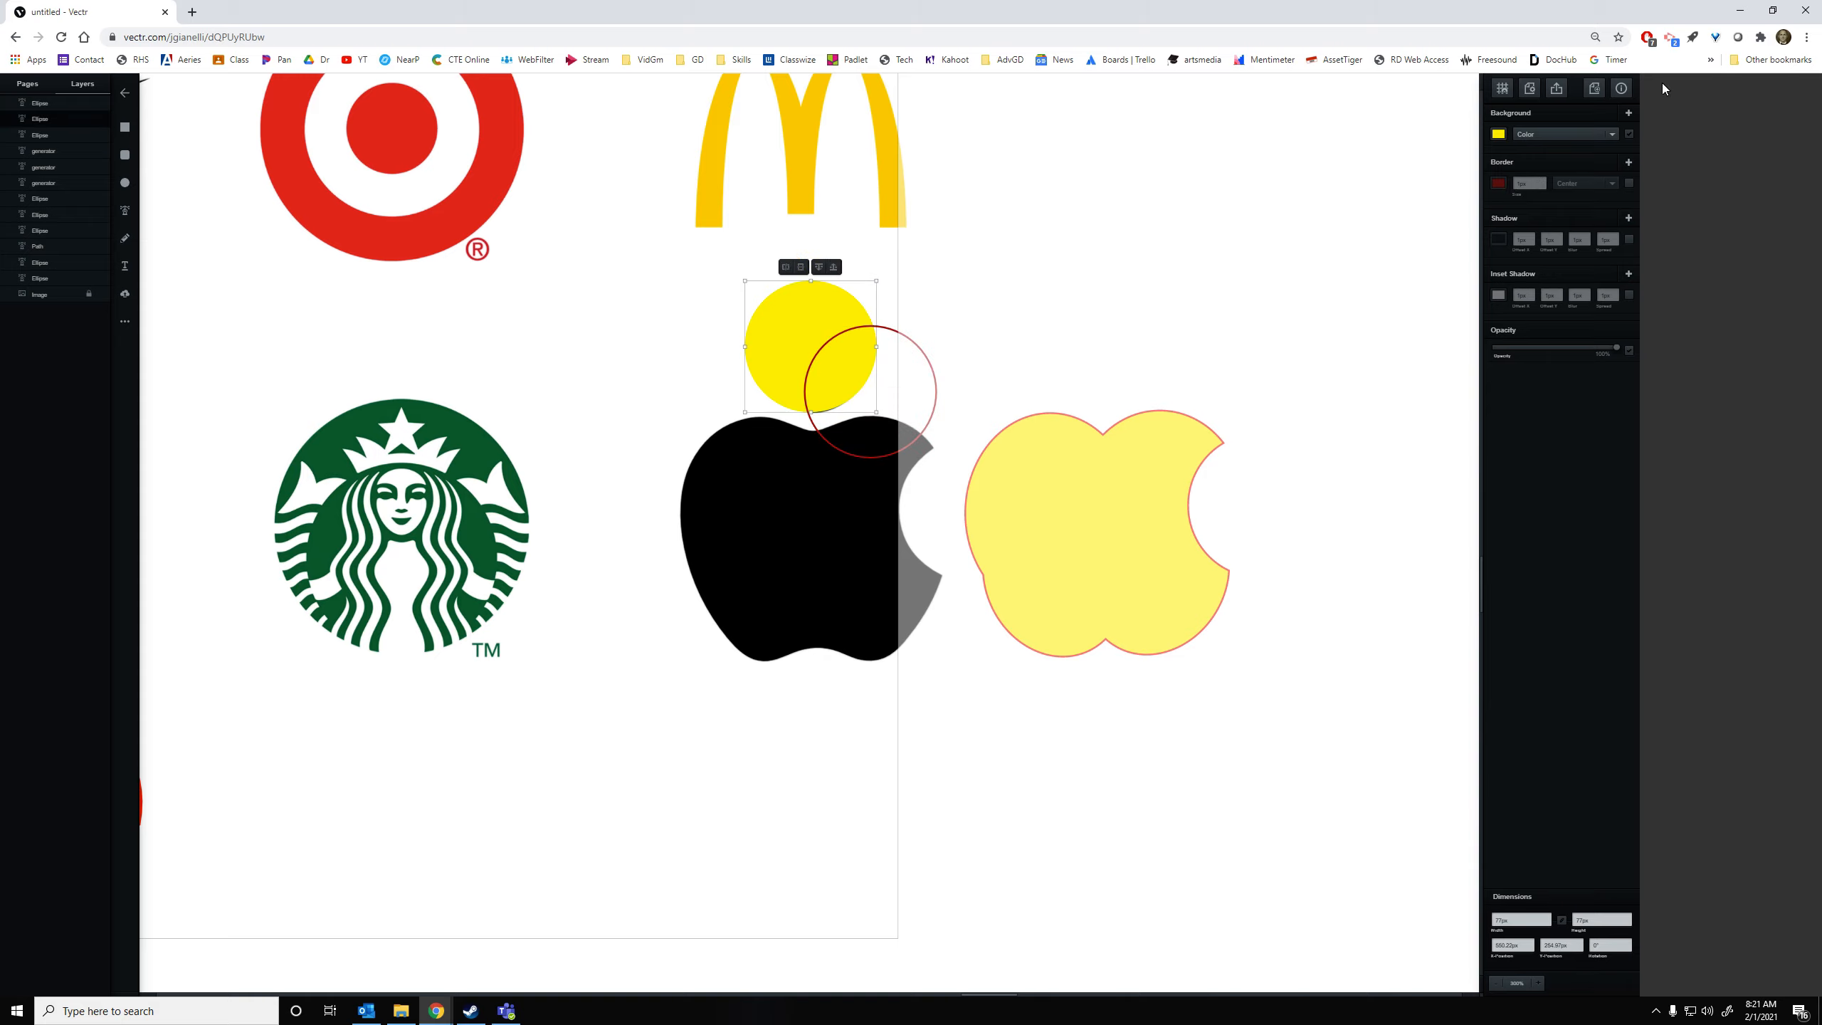
{"action": "left_click", "coordinate": [1629, 182]}
{"action": "left_click", "coordinate": [1629, 135]}
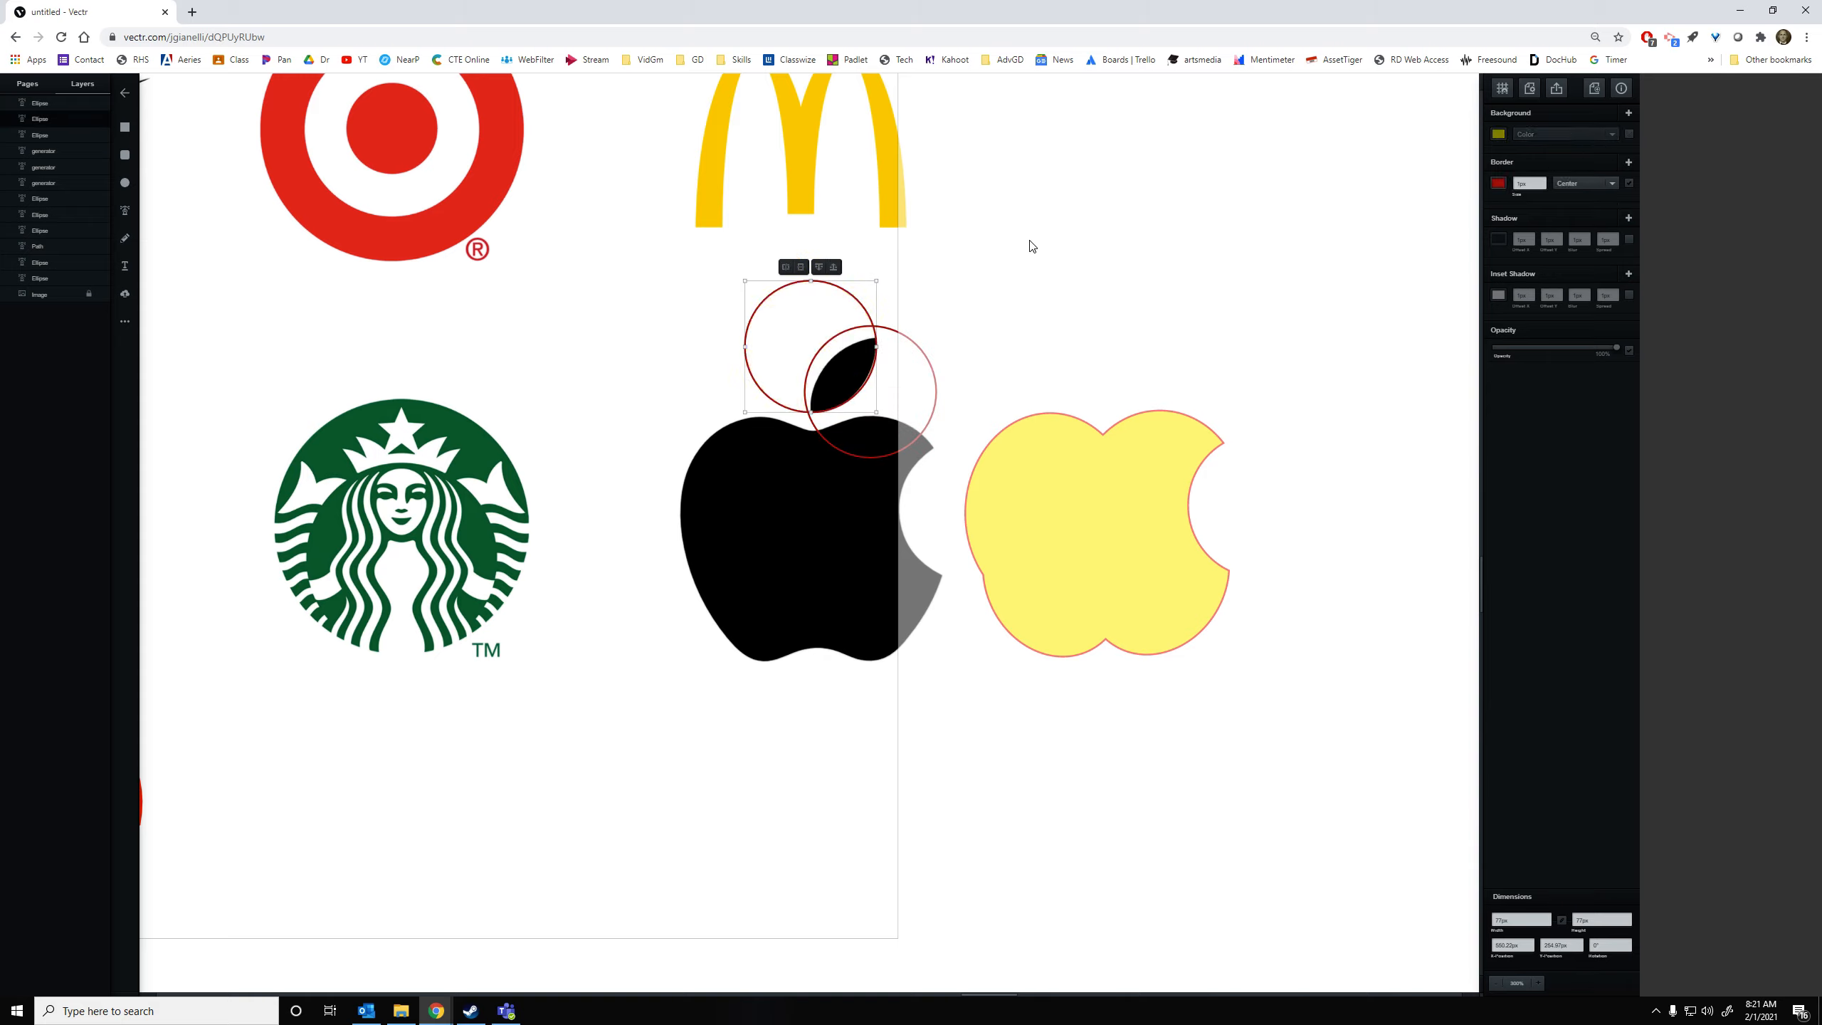
Move the lower right circle to fit the leaf's edge and intersect both circles into a leaf shape
{"action": "left_click_drag", "start_coordinate": [892, 331], "coordinate": [815, 399]}
{"action": "left_click", "coordinate": [990, 319]}
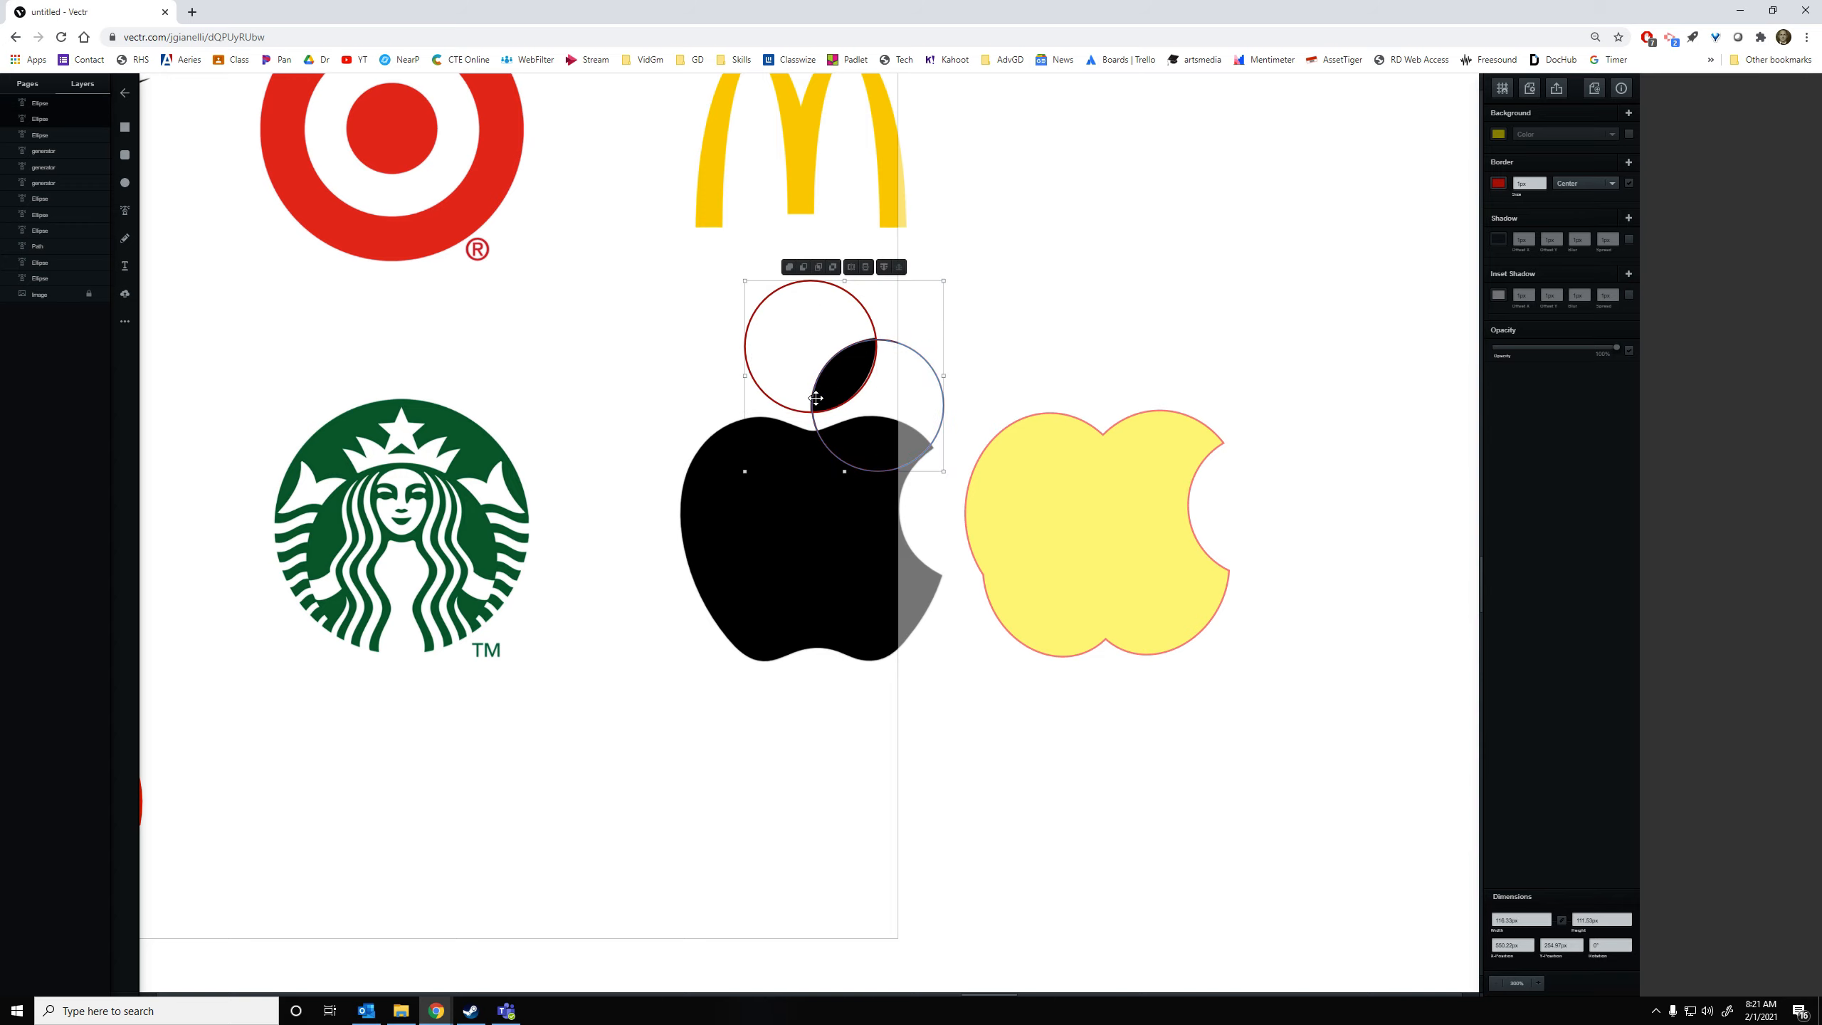
{"action": "left_click", "coordinate": [818, 267]}
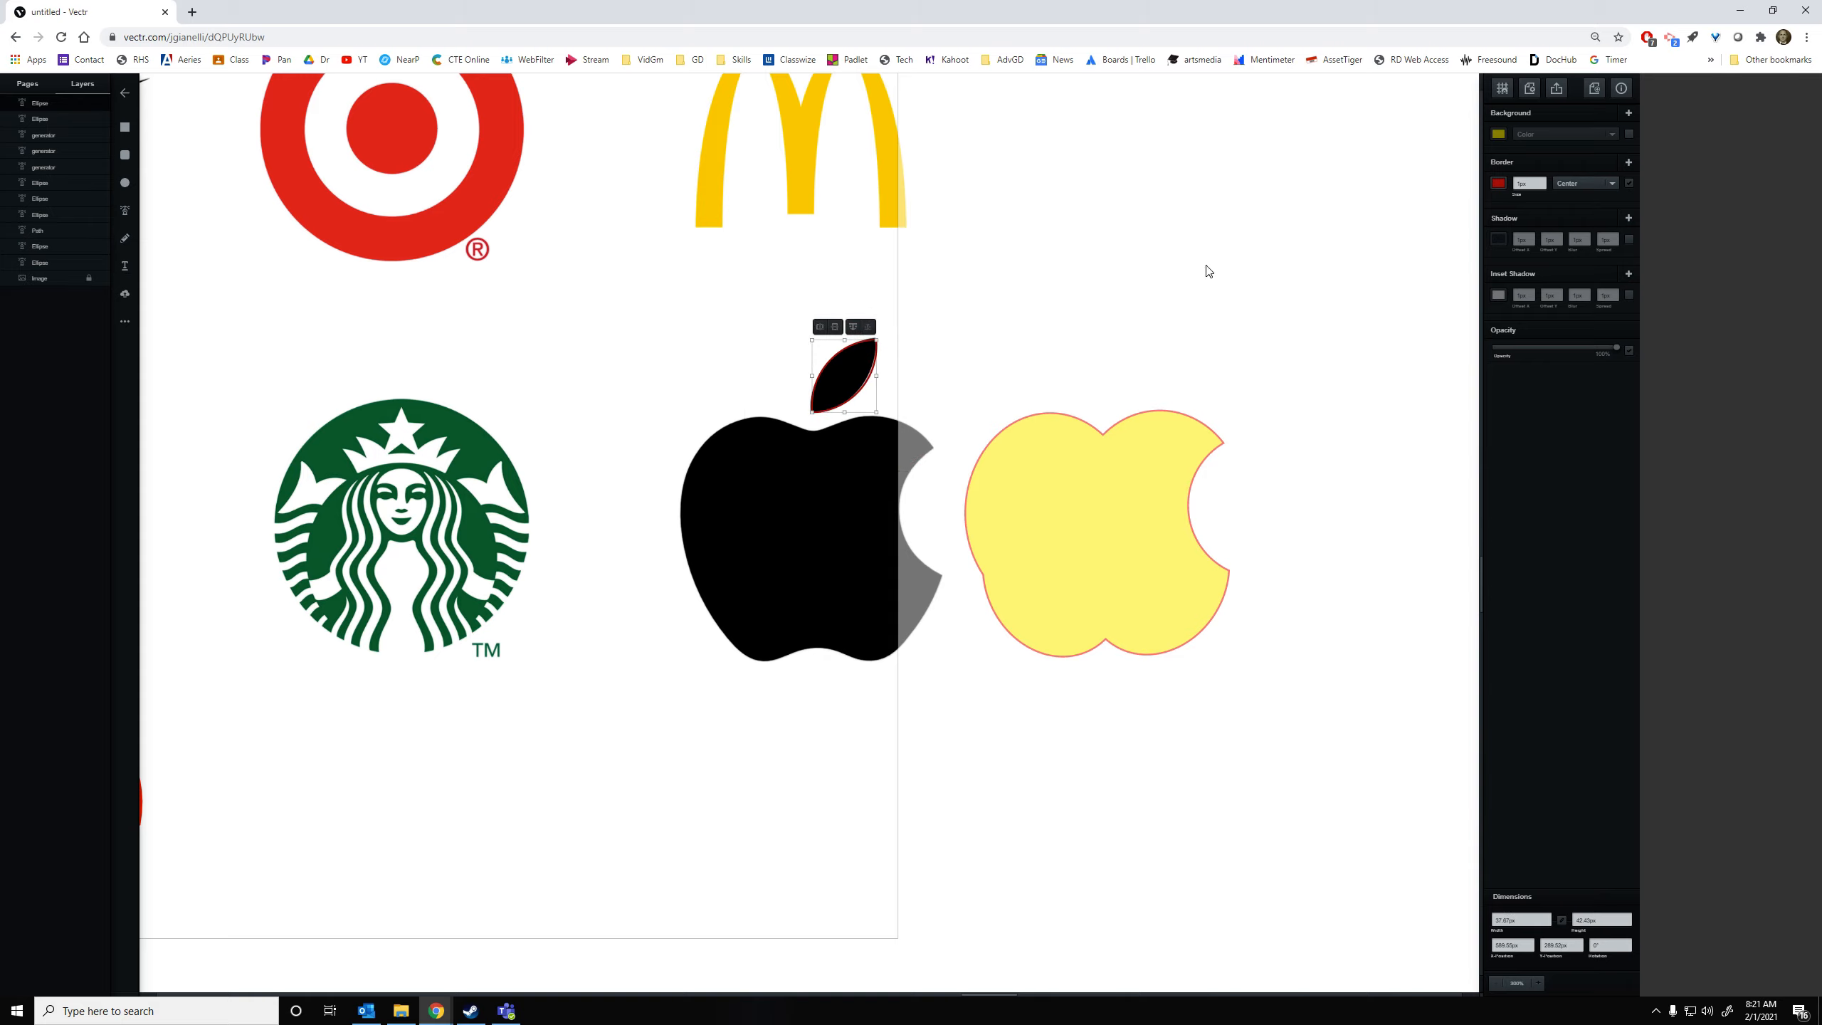
Give the new leaf a yellow fill without a border and place it above the new apple body
{"action": "left_click", "coordinate": [1628, 135]}
{"action": "left_click", "coordinate": [1629, 183]}
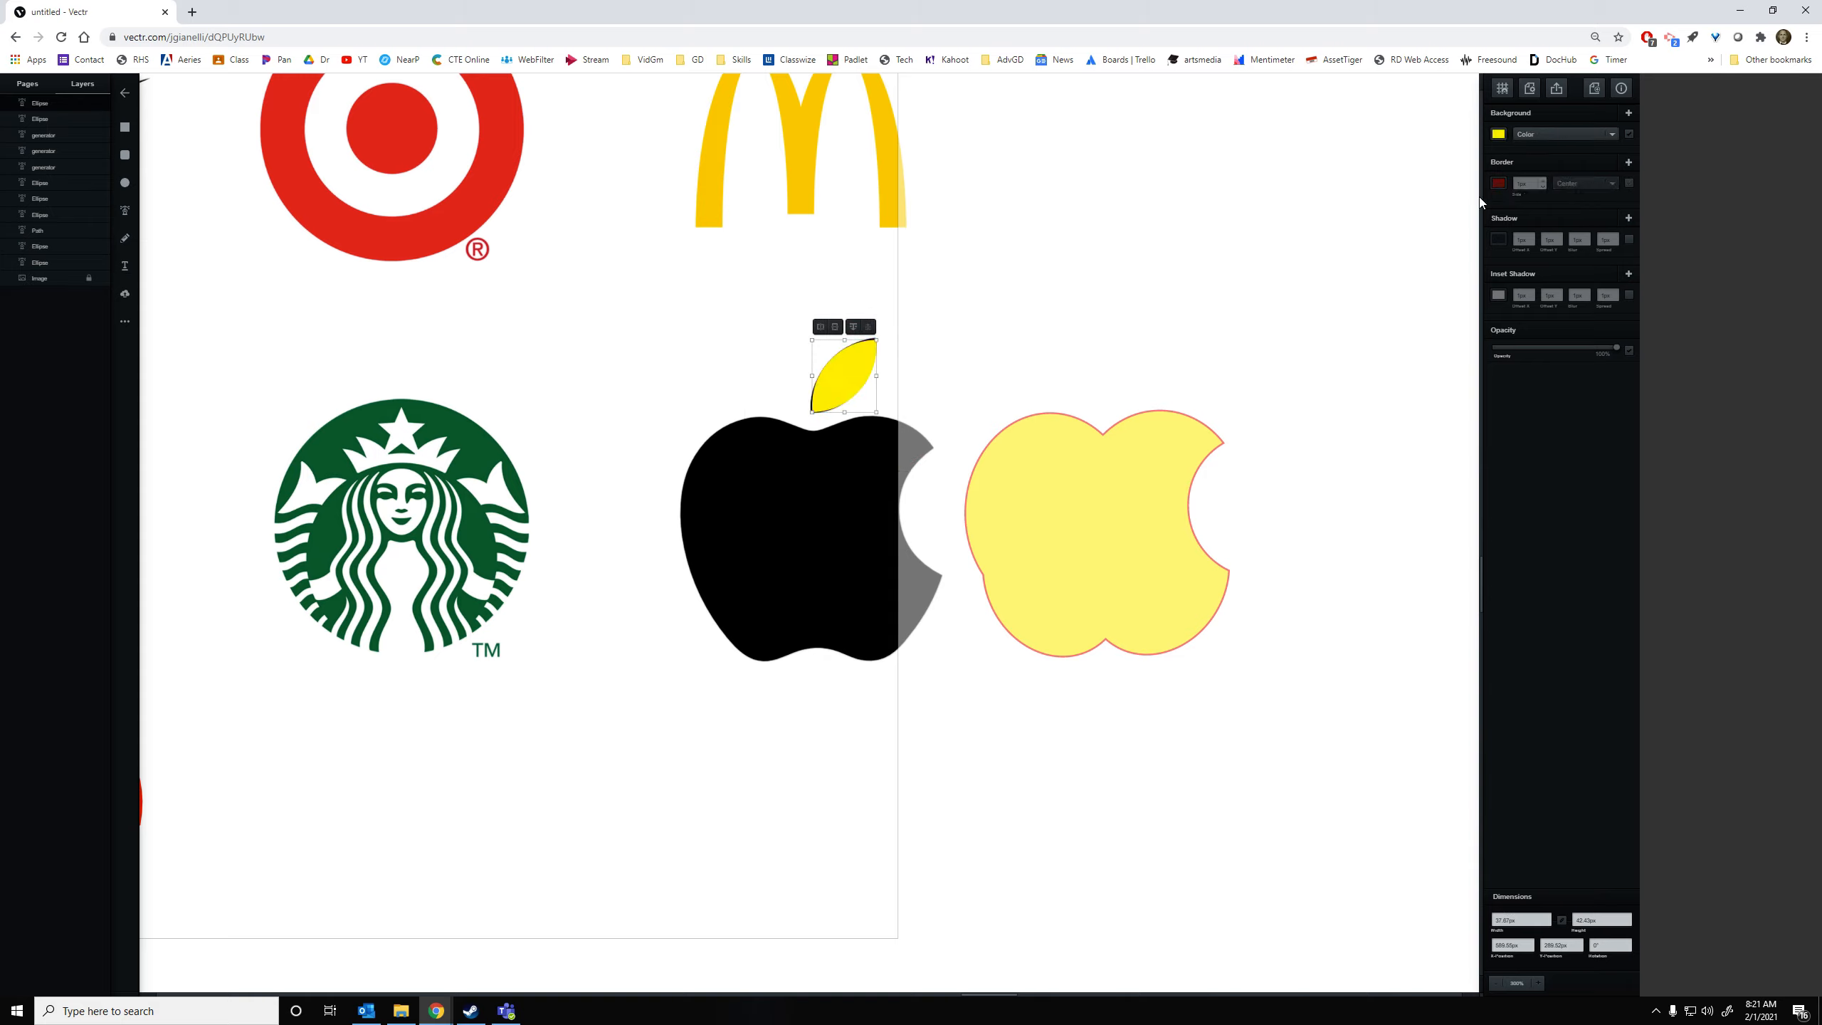
{"action": "mouse_move", "coordinate": [861, 377]}
{"action": "left_mouse_down"}
{"action": "mouse_move", "coordinate": [1140, 358]}
{"action": "mouse_move", "coordinate": [1123, 362]}
{"action": "left_mouse_up"}
Fill the new leaf and apple body with black and remove the body's red border
{"action": "left_click_drag", "start_coordinate": [1247, 328], "coordinate": [1067, 525]}
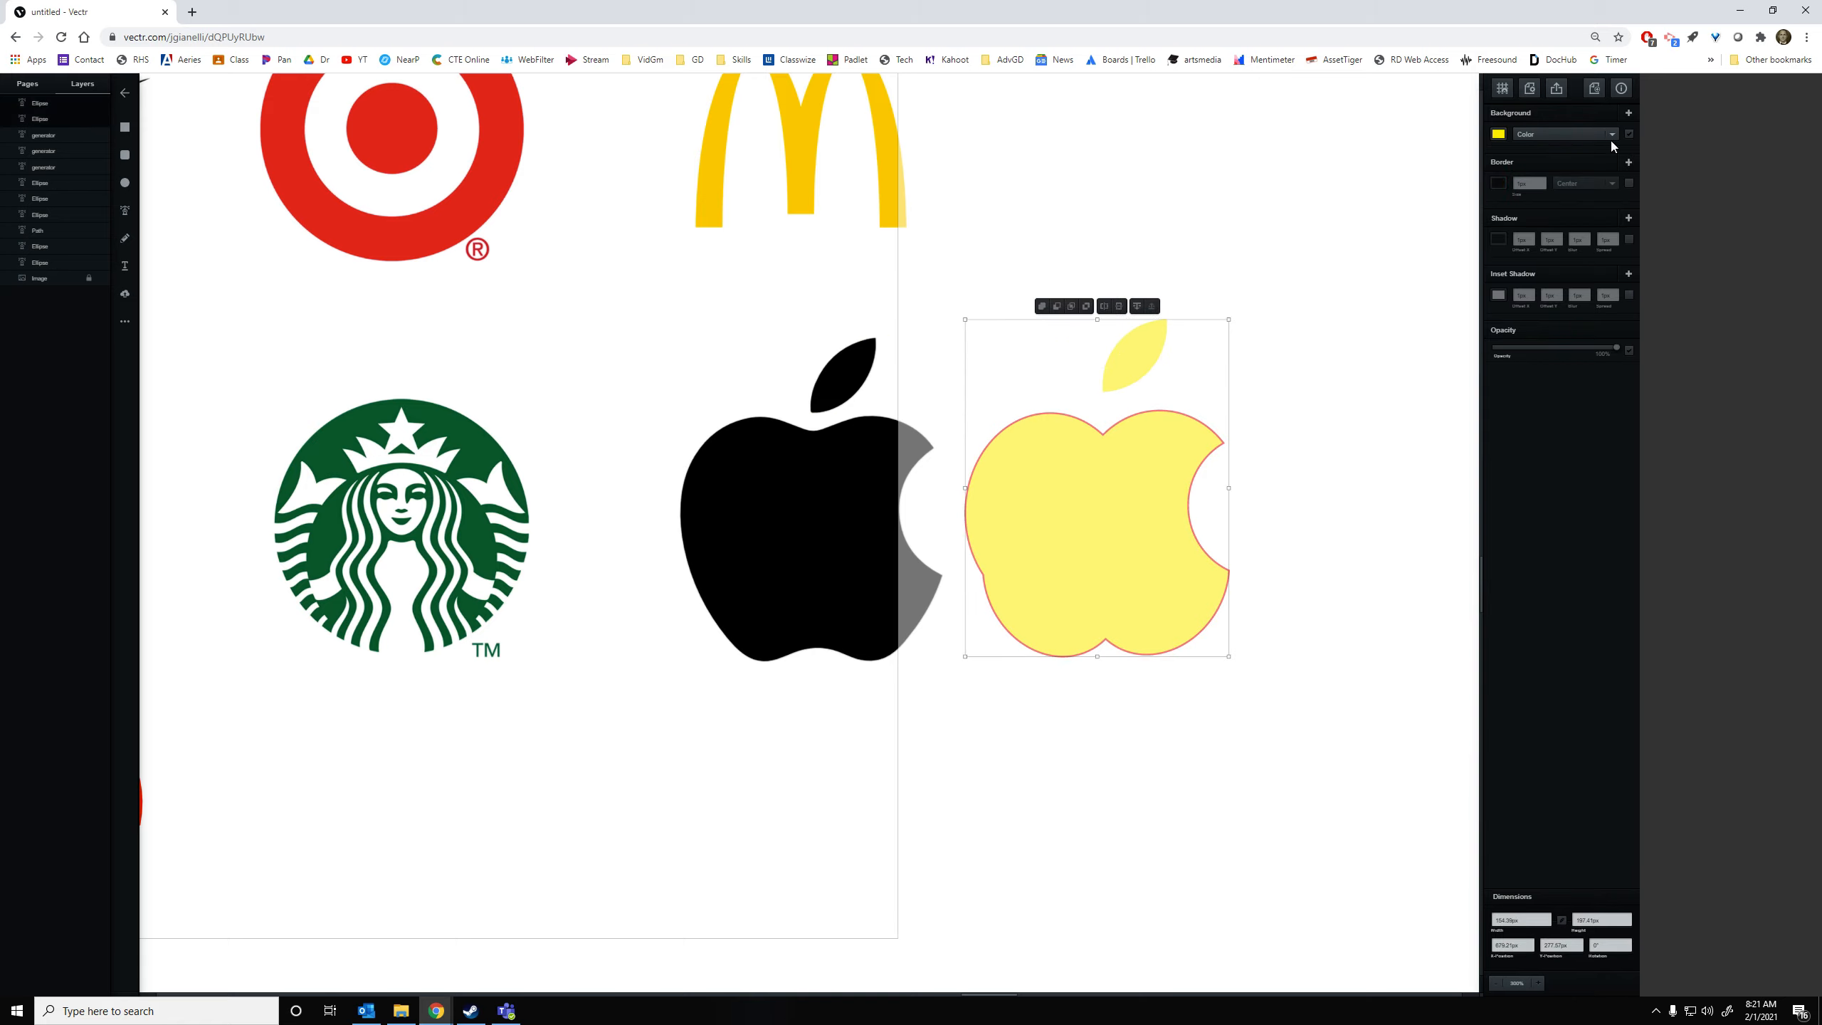
{"action": "left_click", "coordinate": [1499, 135]}
{"action": "left_click_drag", "start_coordinate": [1432, 156], "coordinate": [1337, 200]}
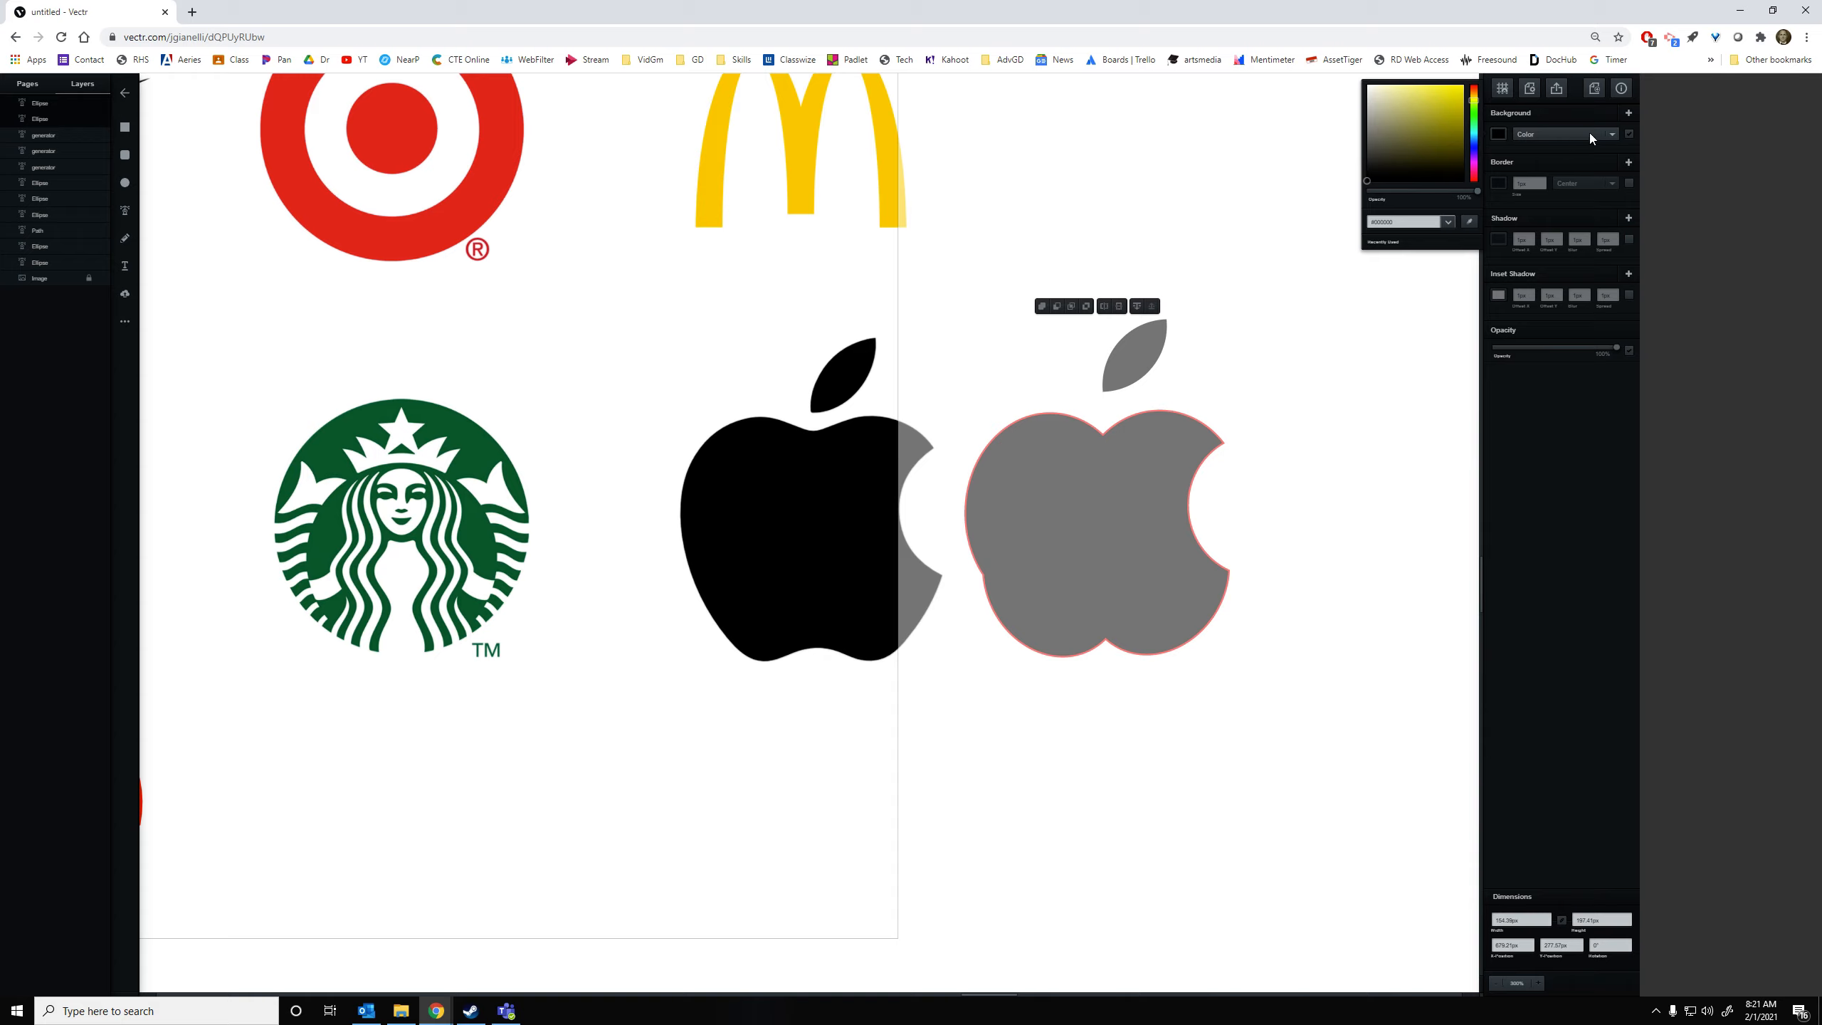
{"action": "left_click", "coordinate": [1600, 164]}
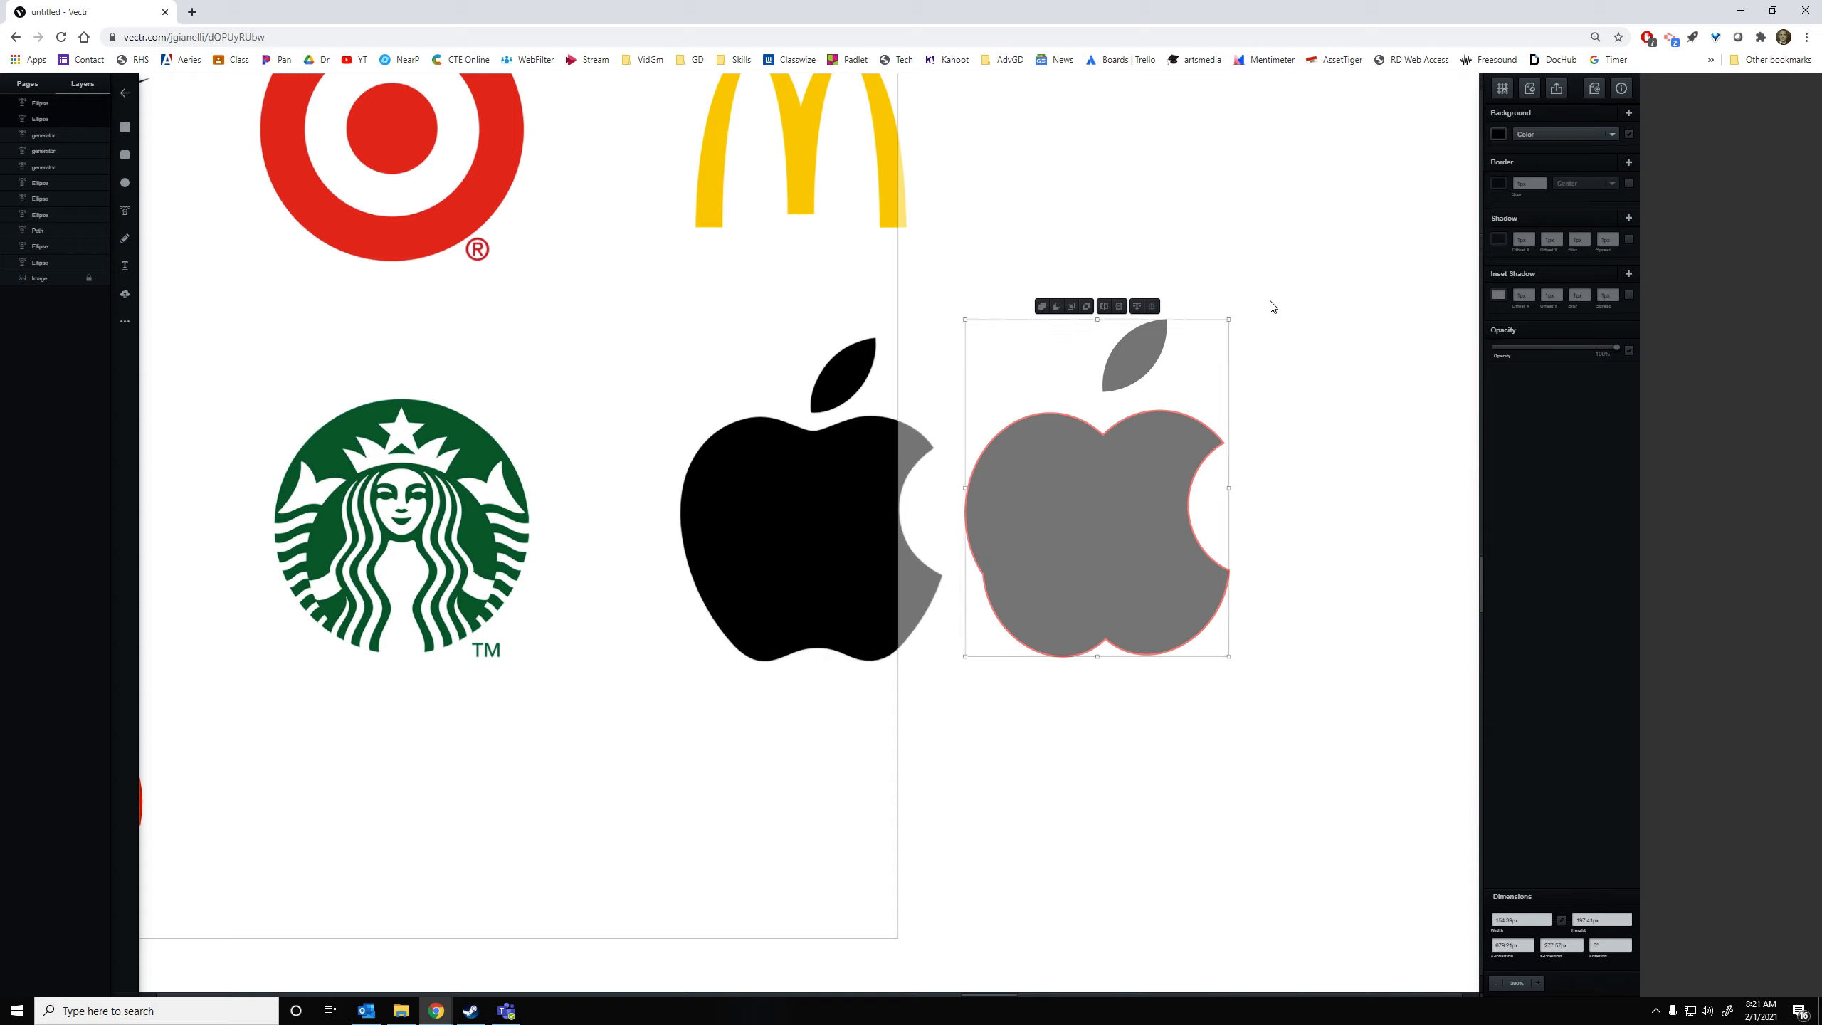
{"action": "left_click", "coordinate": [1216, 424]}
{"action": "left_click", "coordinate": [1177, 434]}
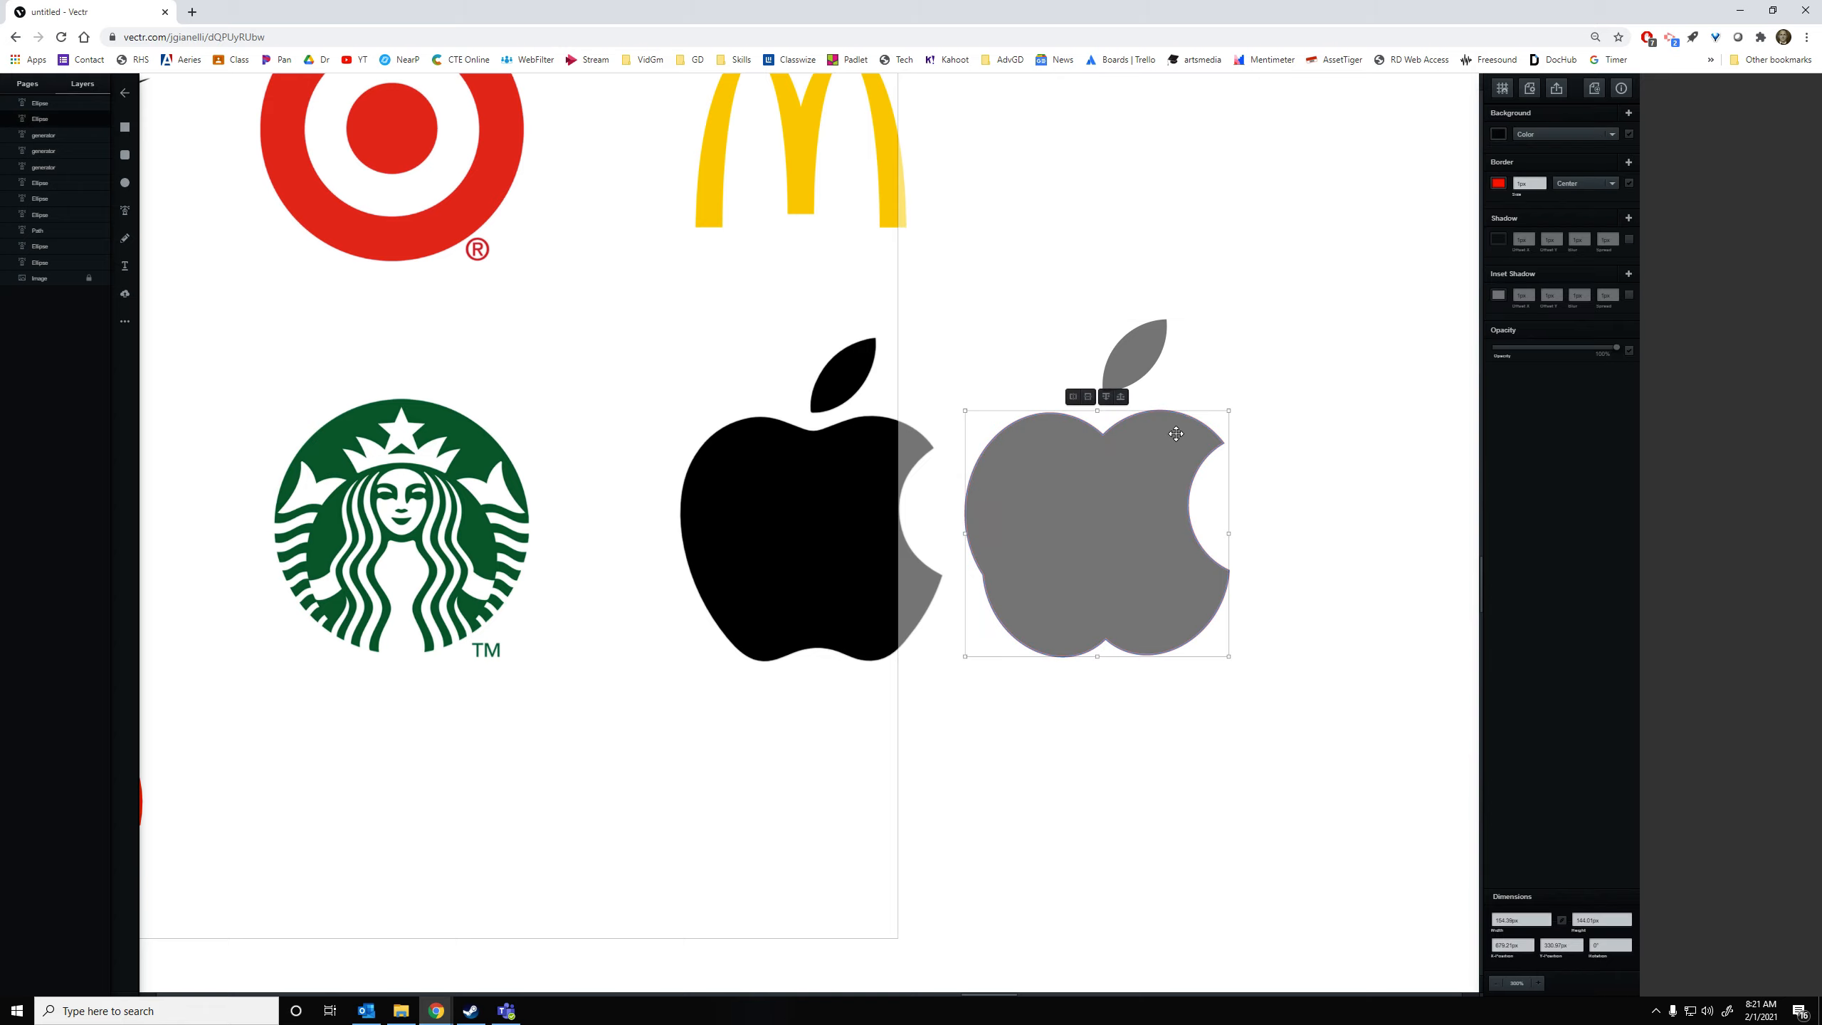
{"action": "left_click", "coordinate": [1629, 183]}
{"action": "left_click", "coordinate": [1285, 268]}
Move the new apple and leaf together below the original logo, scaled down to about 107 px wide
{"action": "left_click", "coordinate": [1100, 491]}
{"action": "left_click_drag", "start_coordinate": [1100, 491], "coordinate": [565, 754]}
{"action": "left_click_drag", "start_coordinate": [695, 593], "coordinate": [613, 694]}
{"action": "left_click_drag", "start_coordinate": [536, 804], "coordinate": [639, 706]}
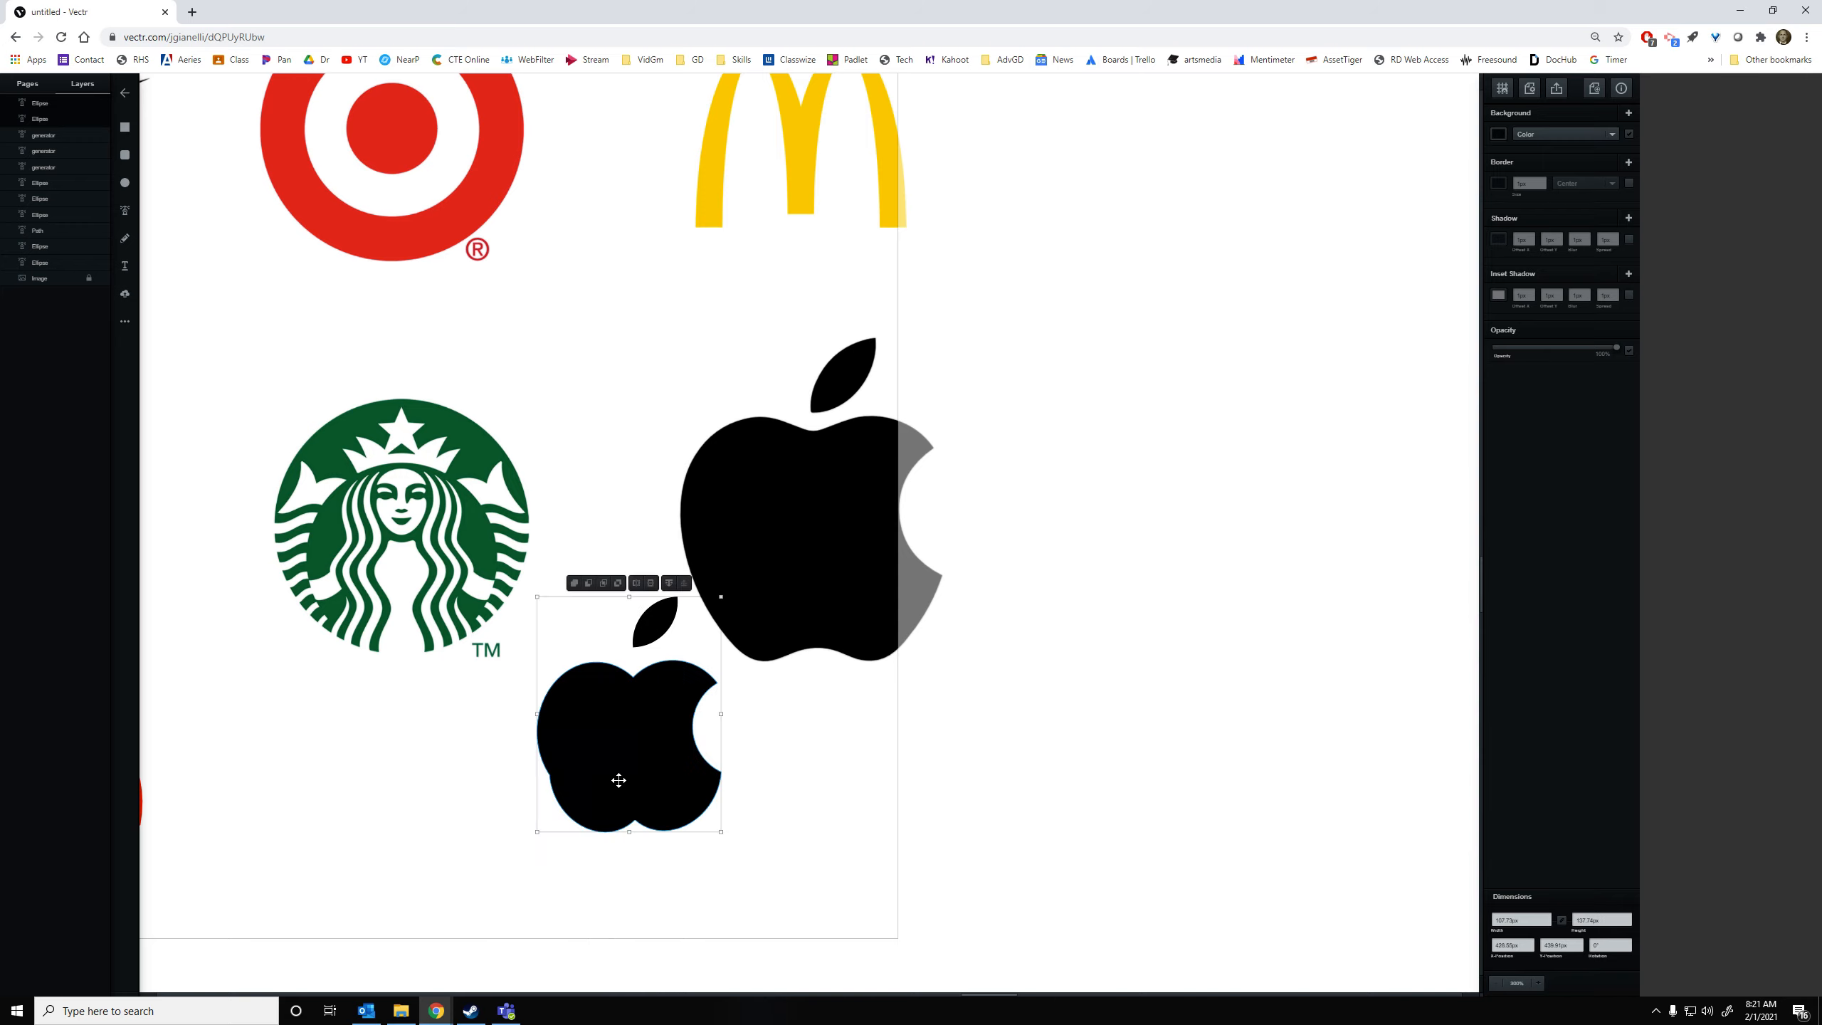
Inspect the component ellipses of the small apple body, then view the whole page of logos
{"action": "left_click", "coordinate": [565, 815]}
{"action": "left_click", "coordinate": [575, 777]}
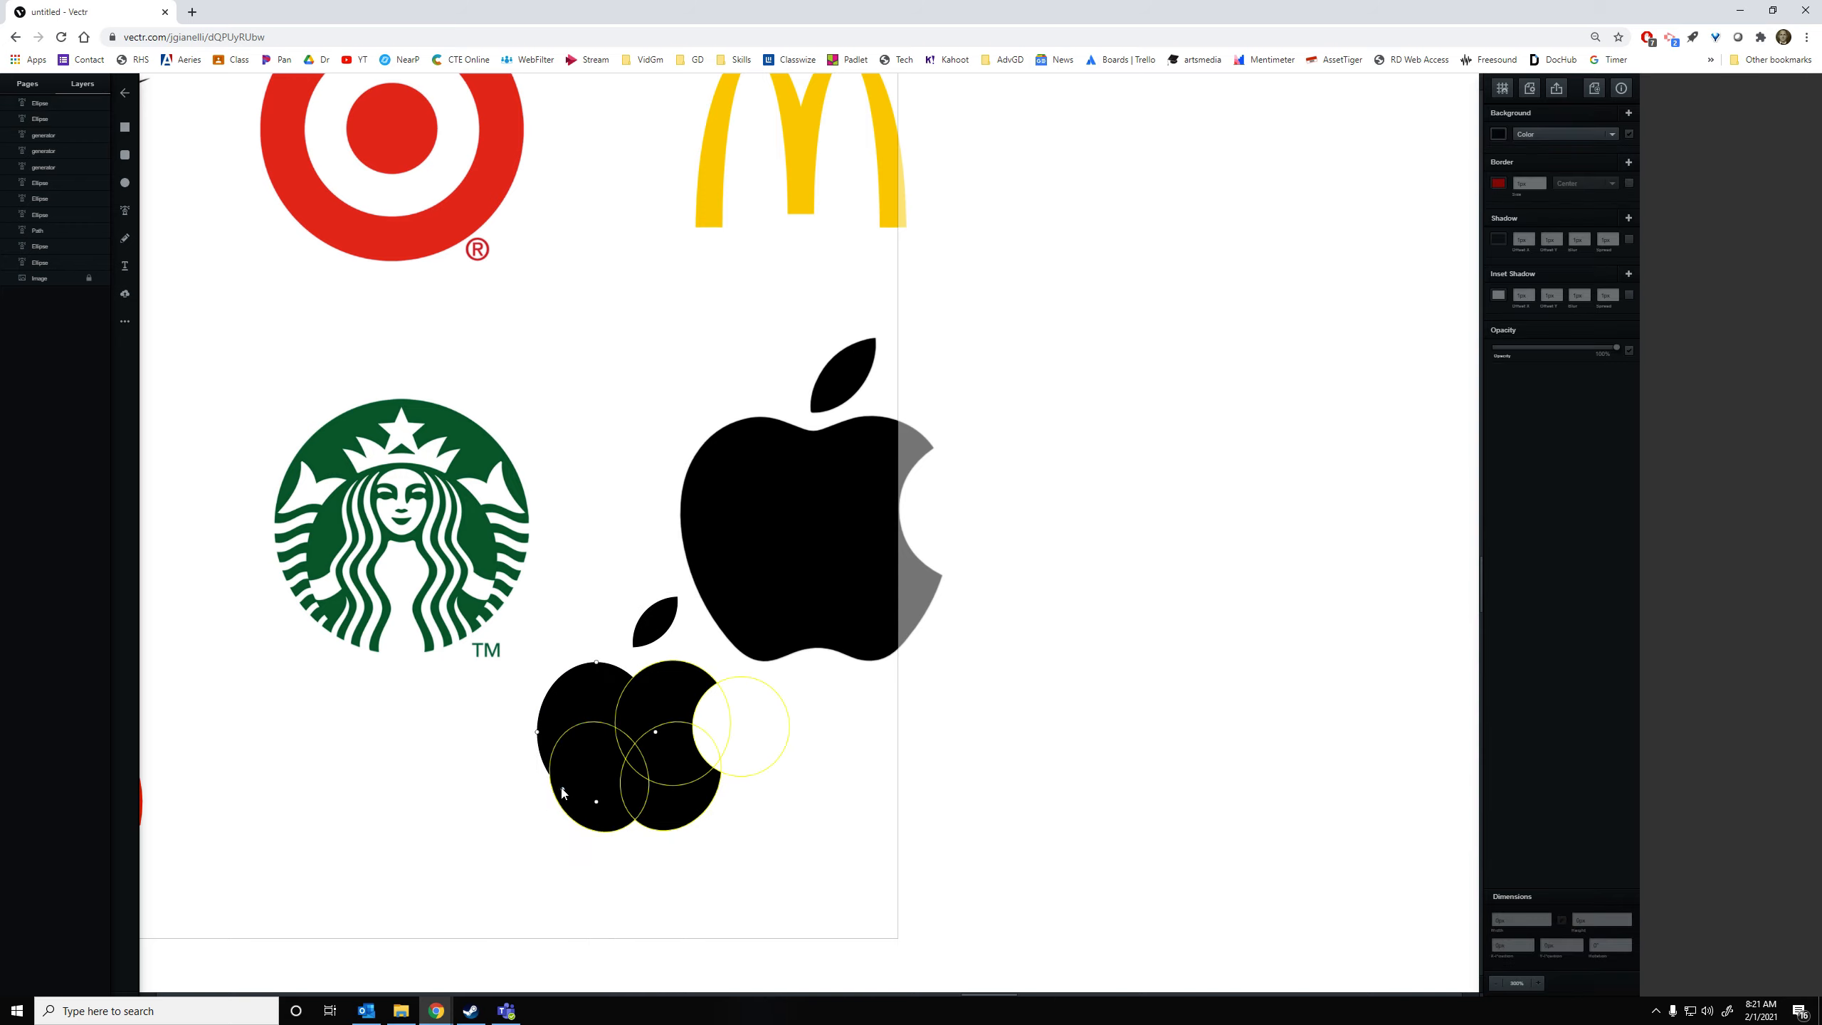
{"action": "left_click", "coordinate": [395, 752]}
{"action": "scroll", "coordinate": [540, 747], "scroll_direction": "down", "scroll_amount": 1}
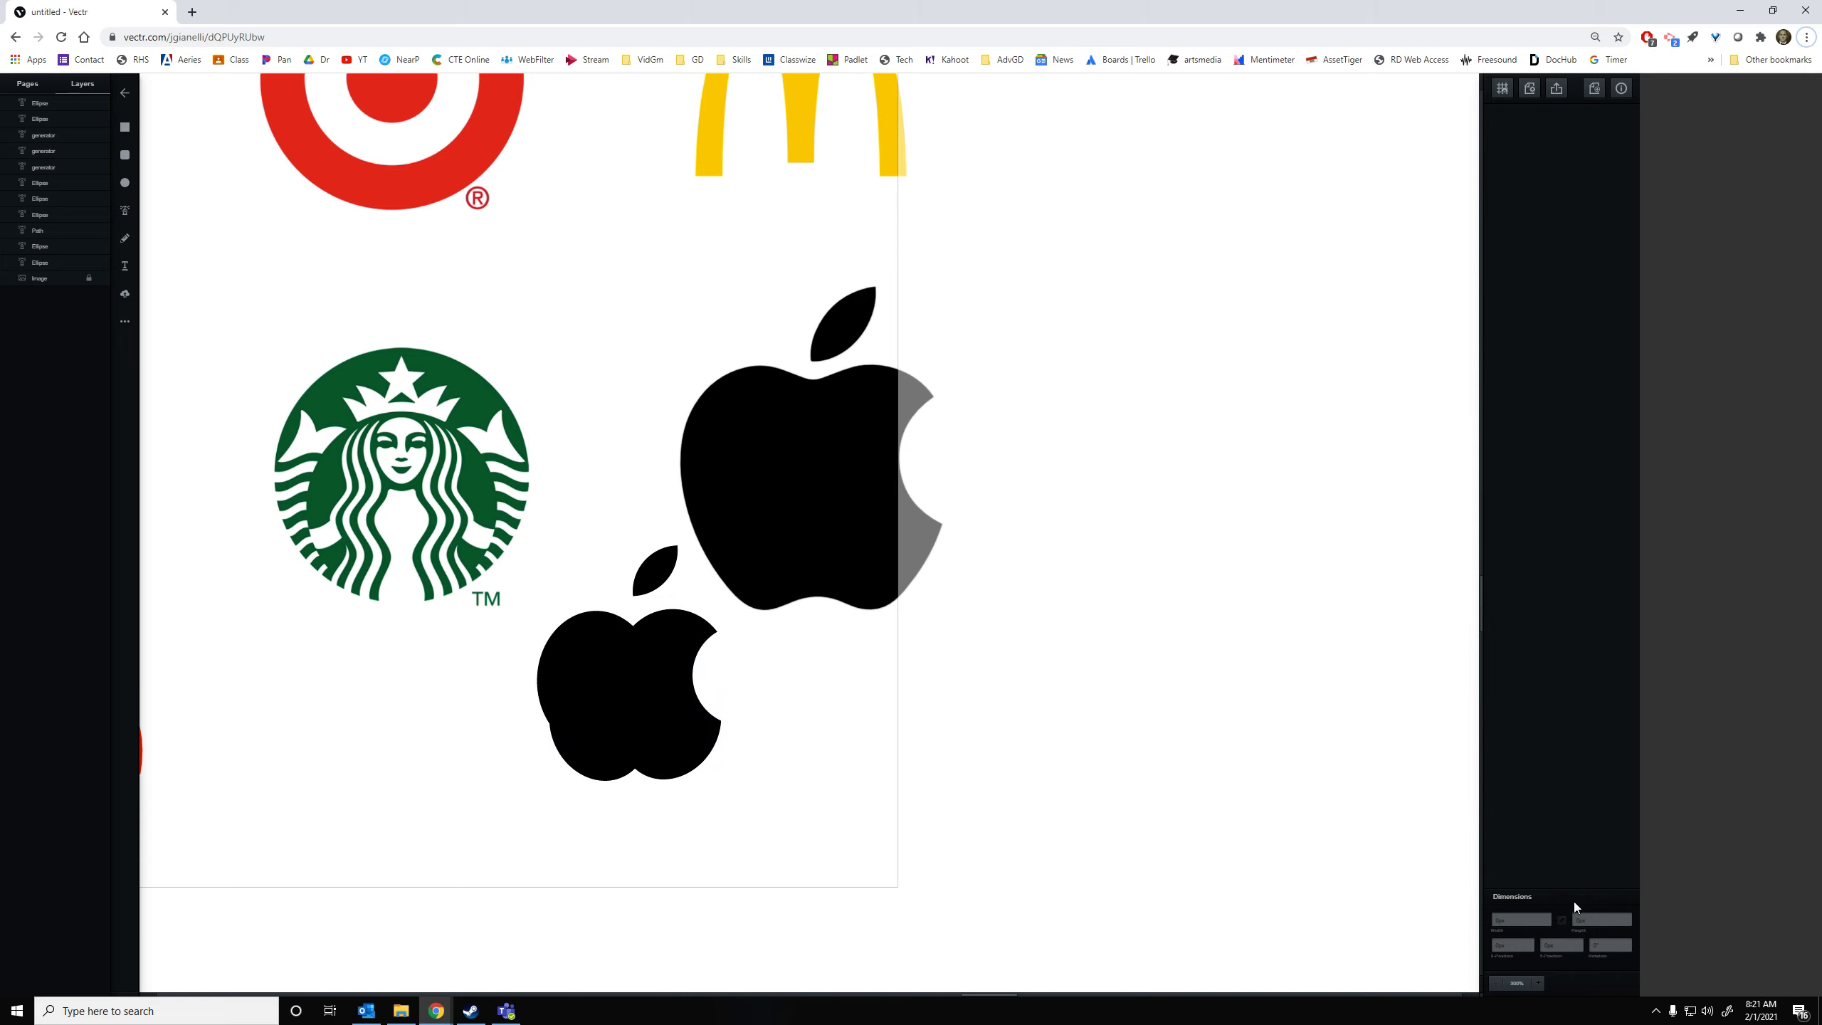
{"action": "left_click", "coordinate": [1496, 983]}
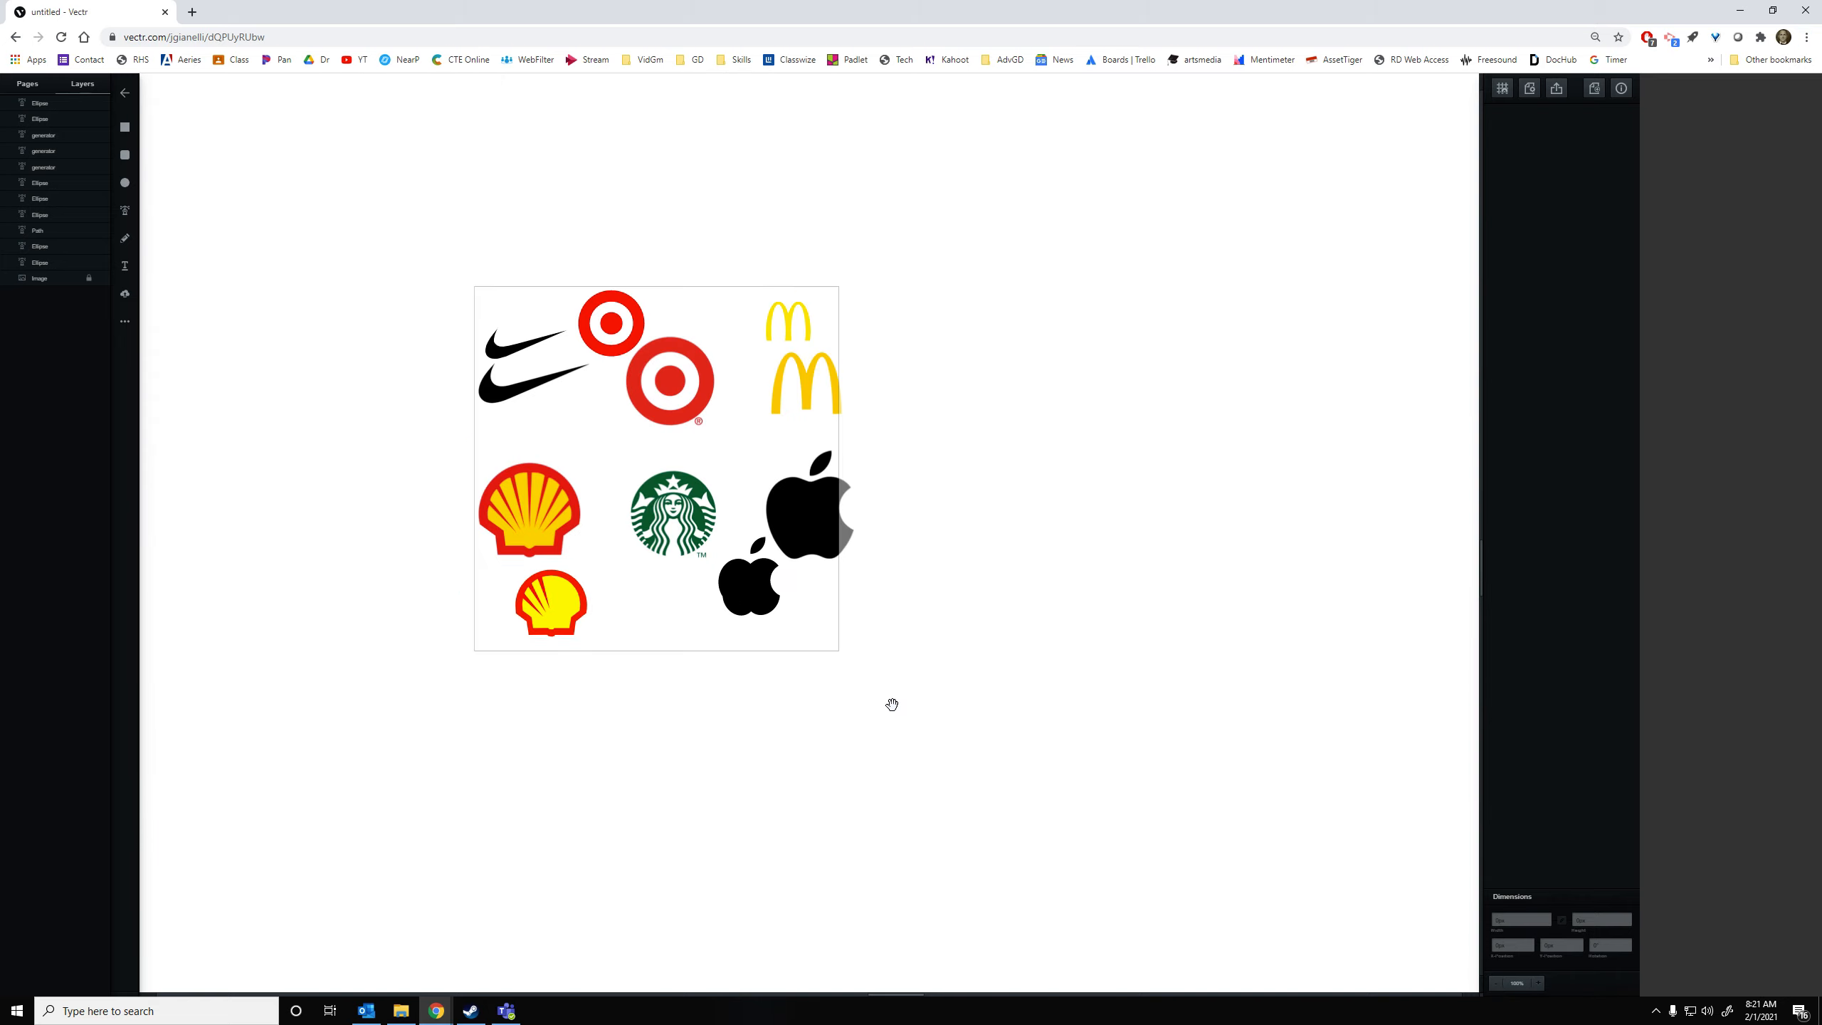
{"action": "left_click_drag", "start_coordinate": [892, 704], "coordinate": [1083, 706]}
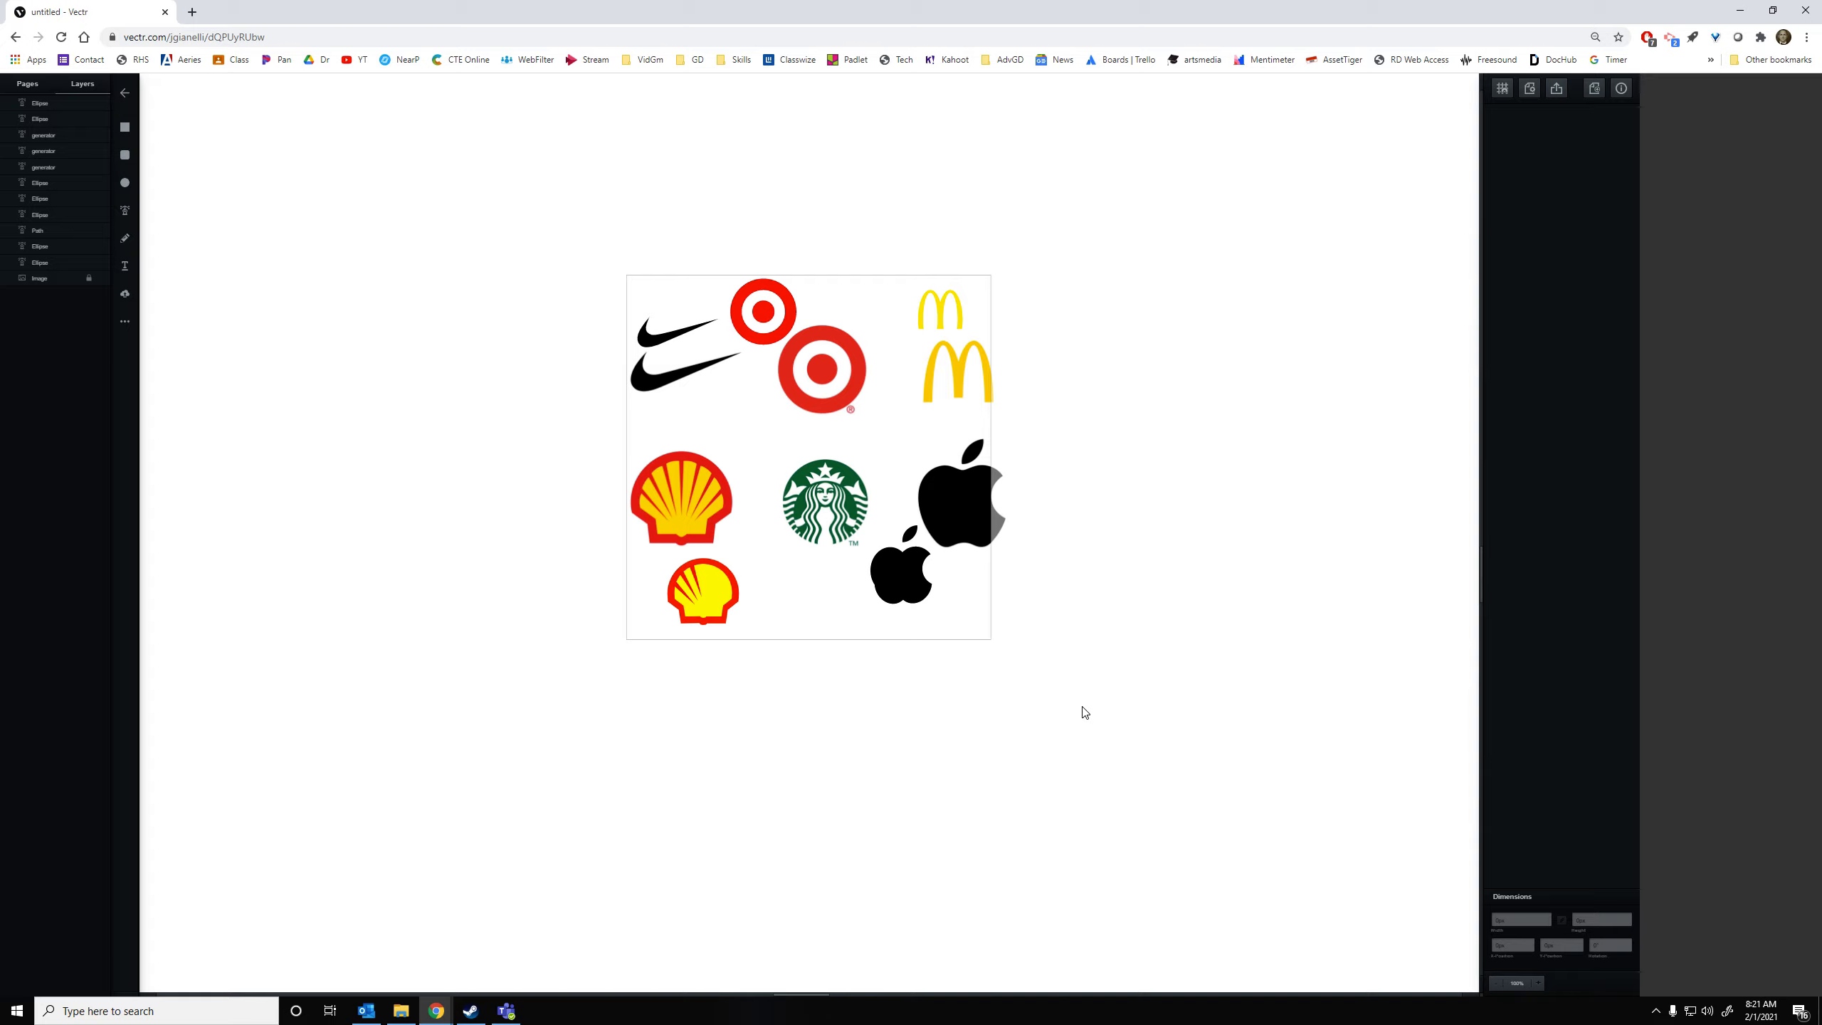